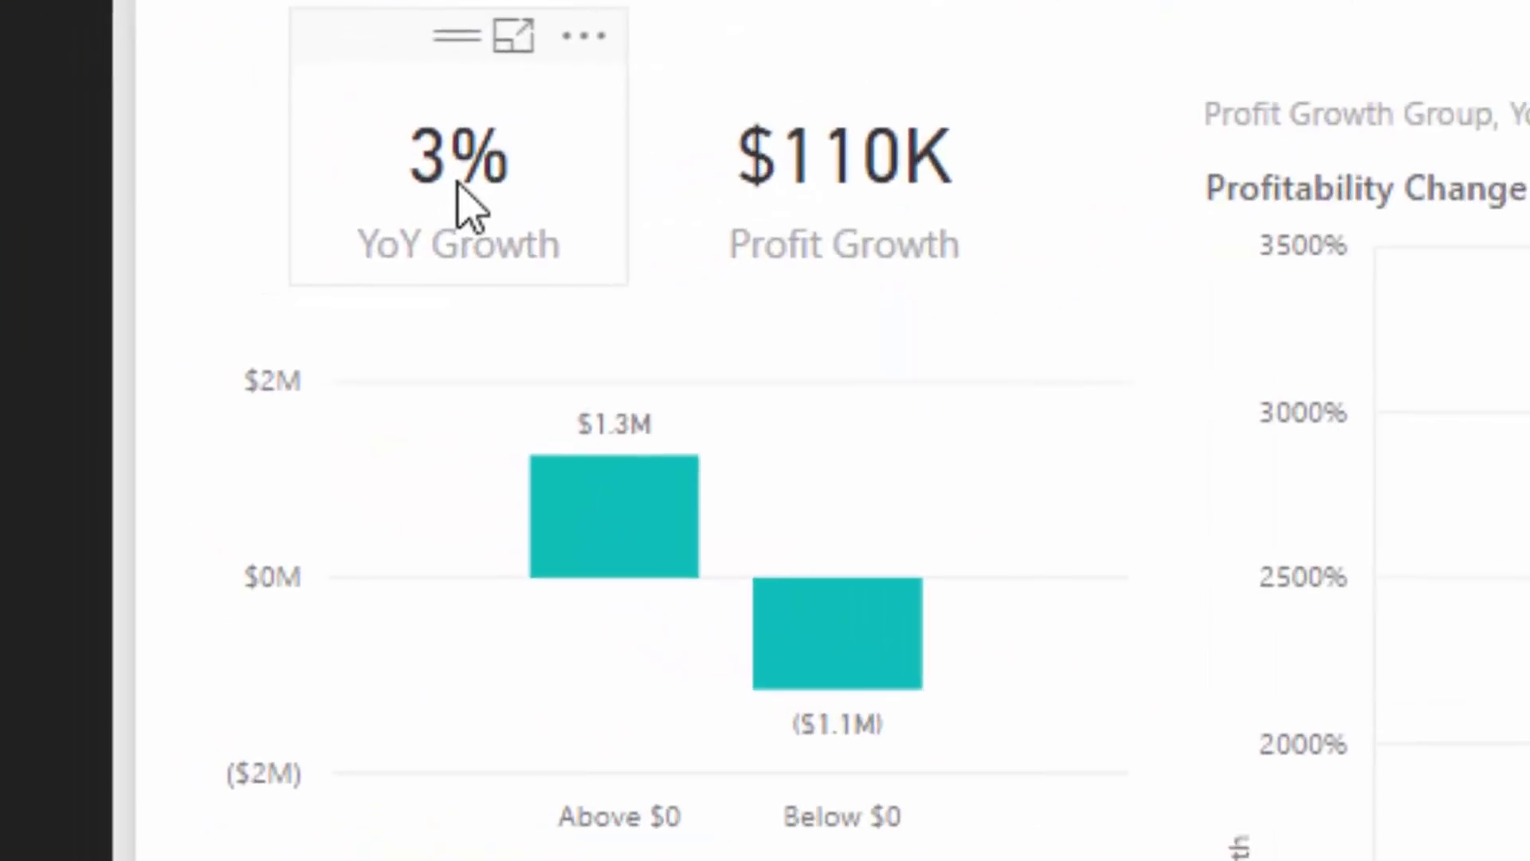
Select the 3% YoY Growth and $110K Profit Growth cards, then nudge the waterfall chart slightly.
left_click(459, 184)
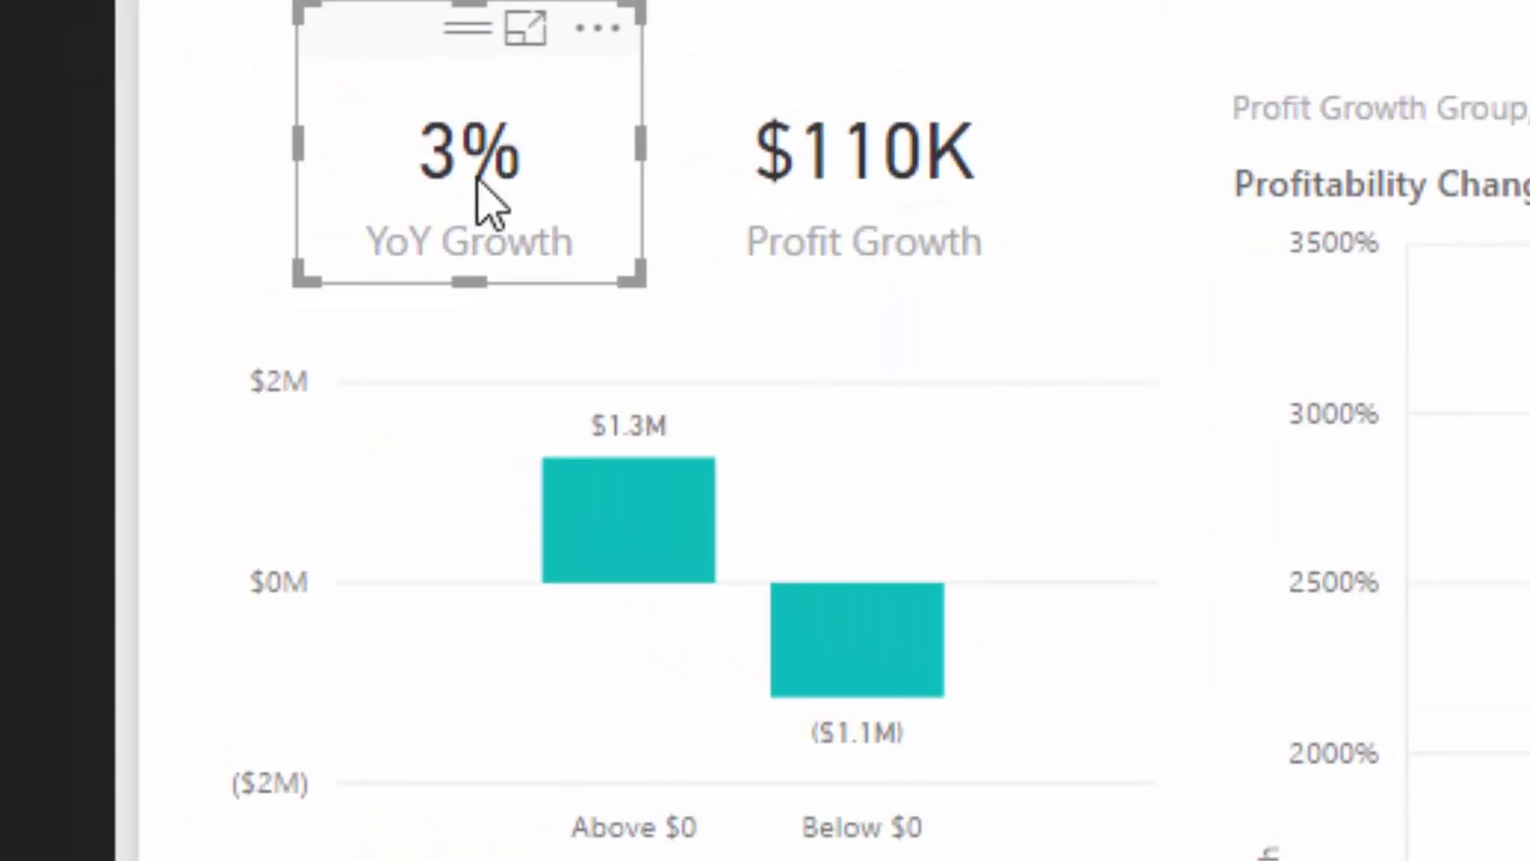
left_click(1020, 187)
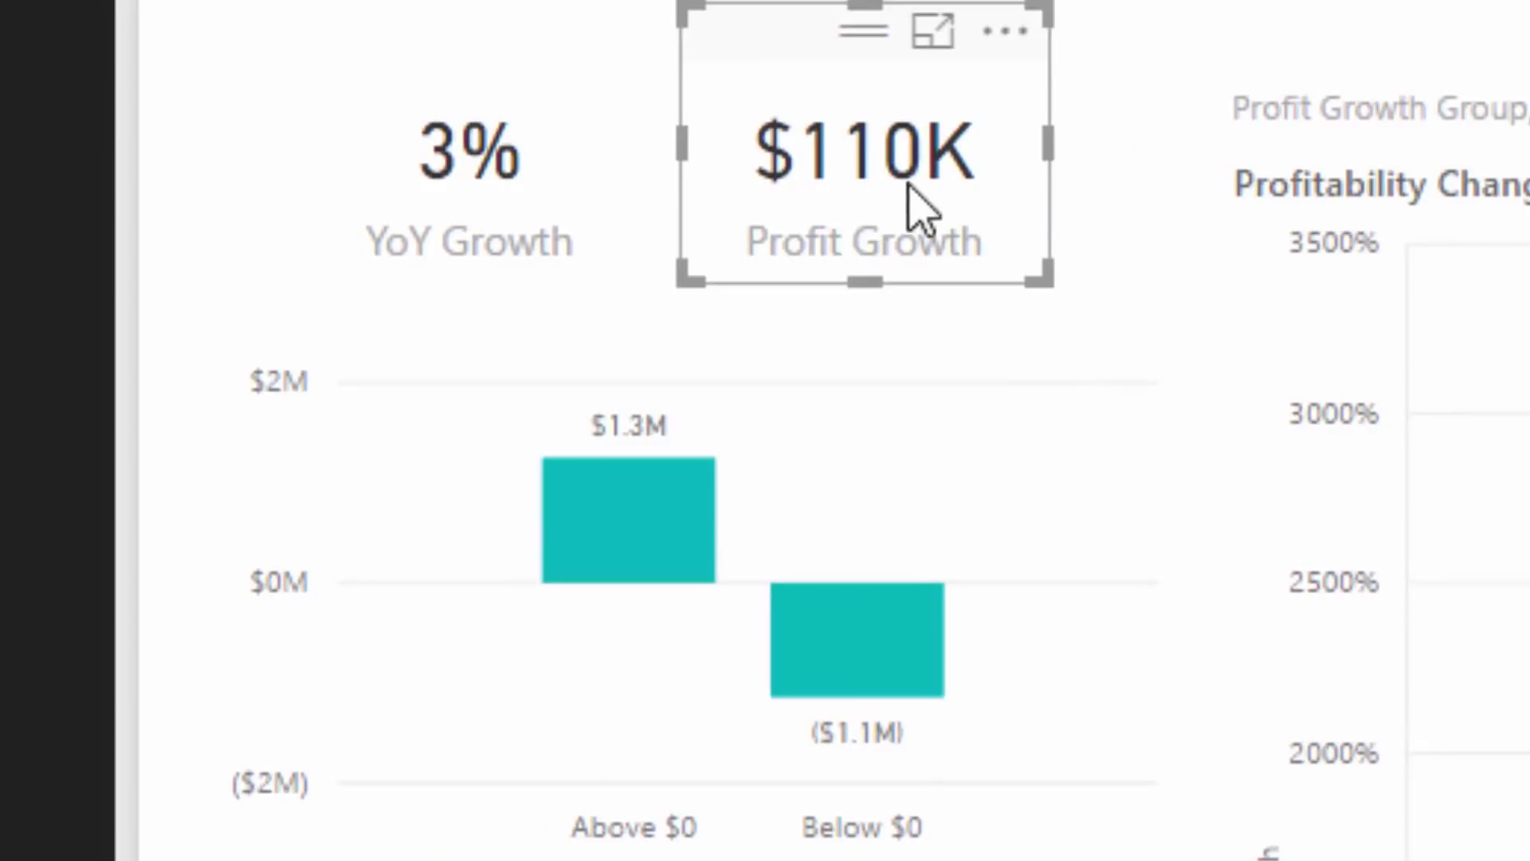
left_click(526, 215)
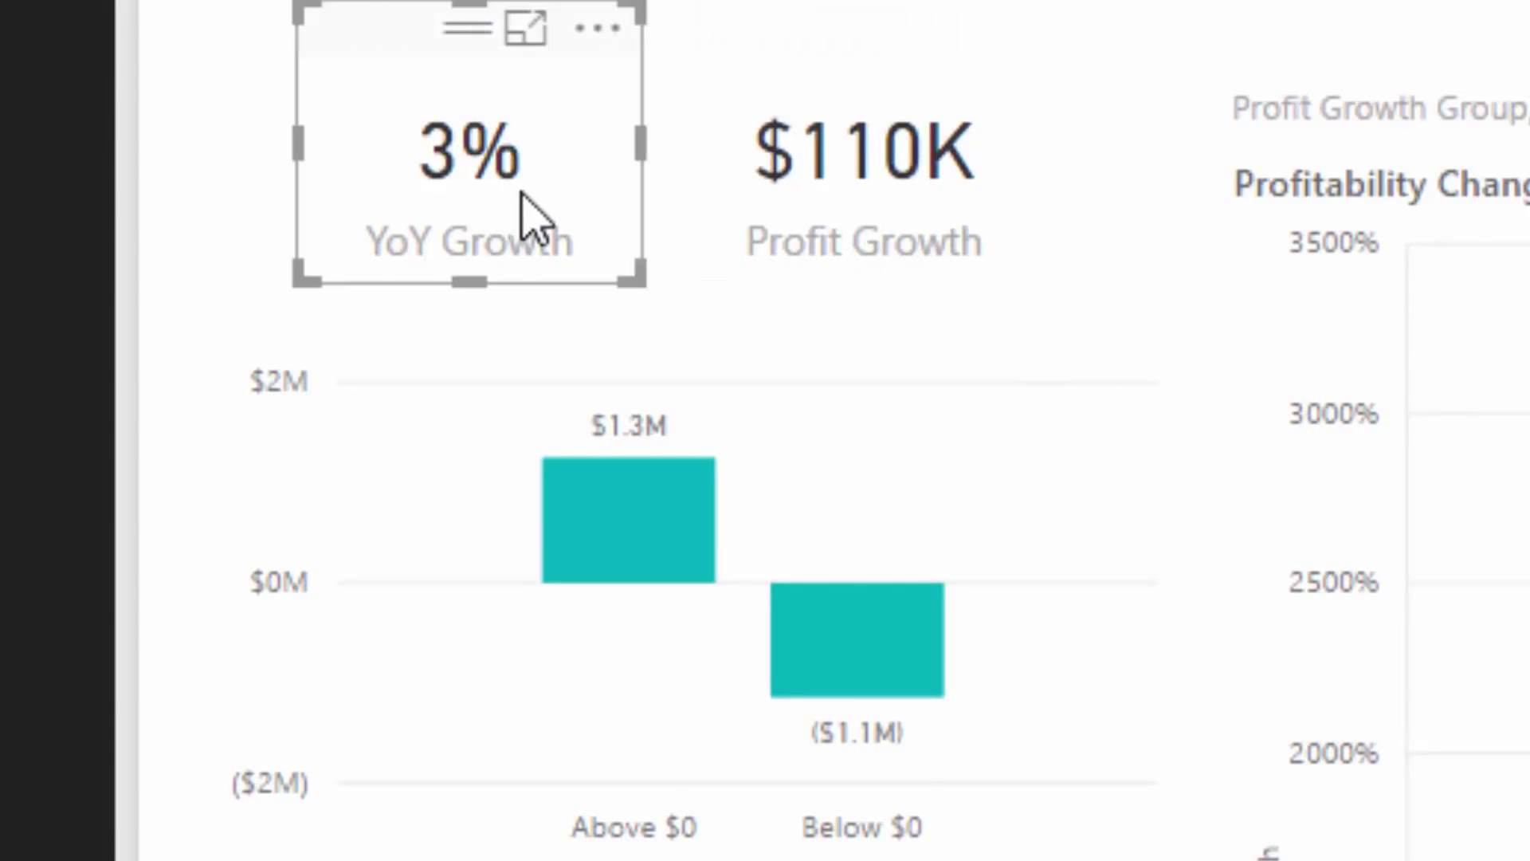
left_click(1013, 191)
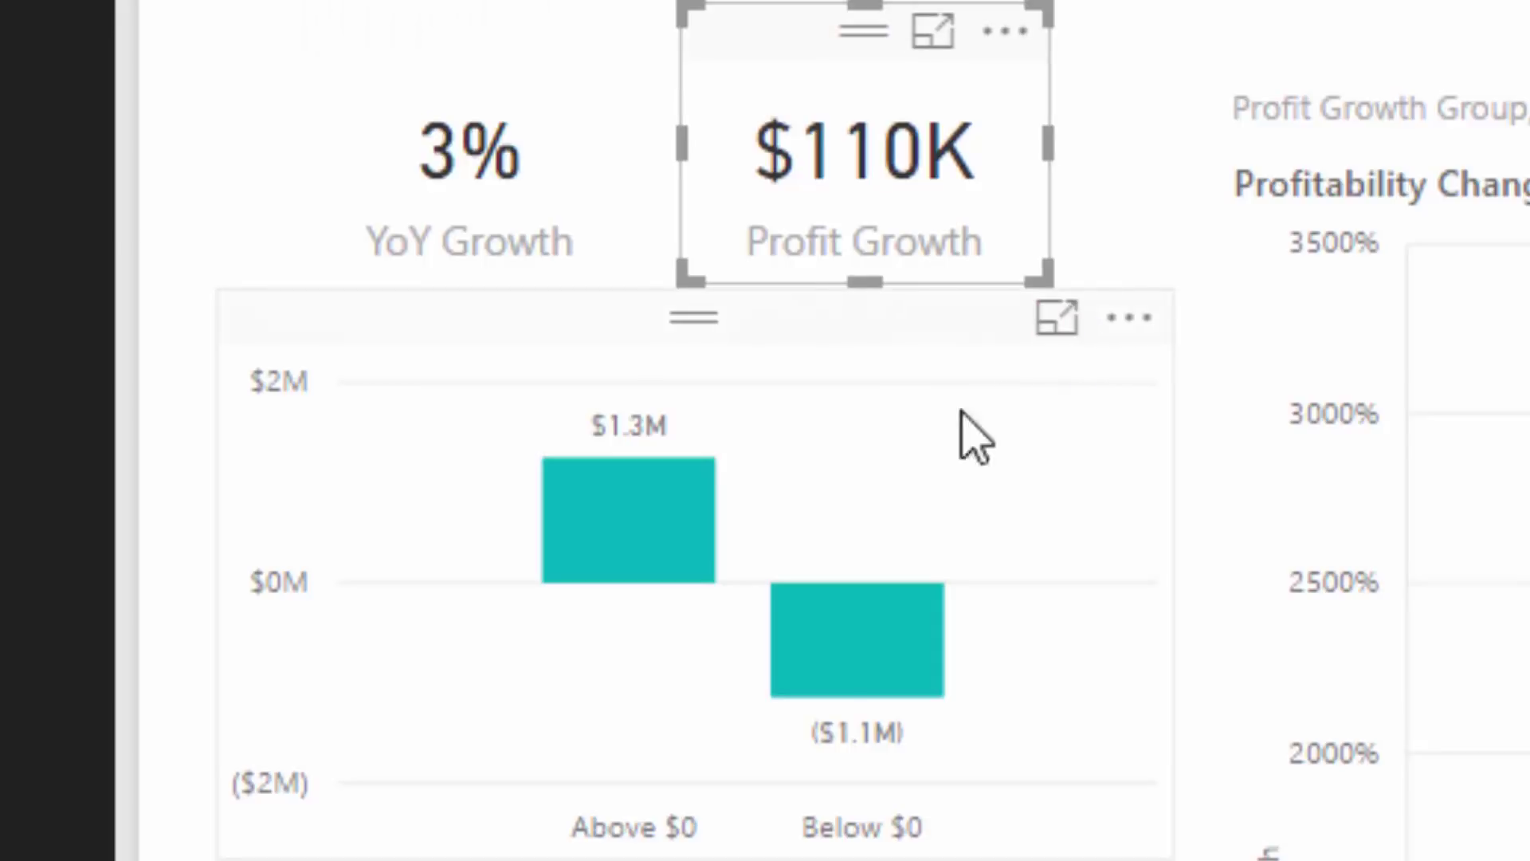
left_click(913, 460)
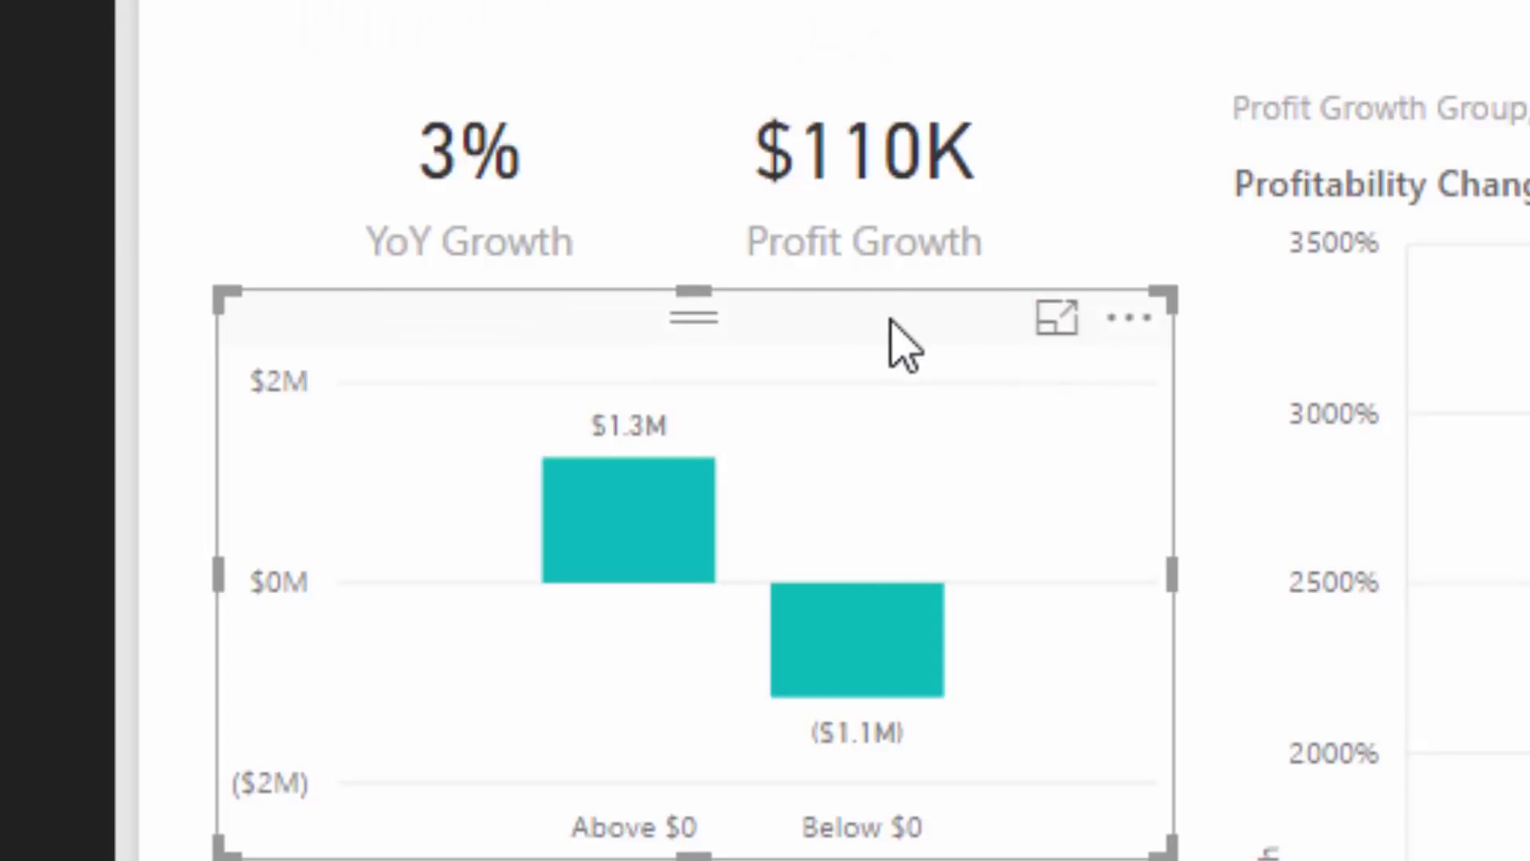
left_click_drag(884, 318, 883, 335)
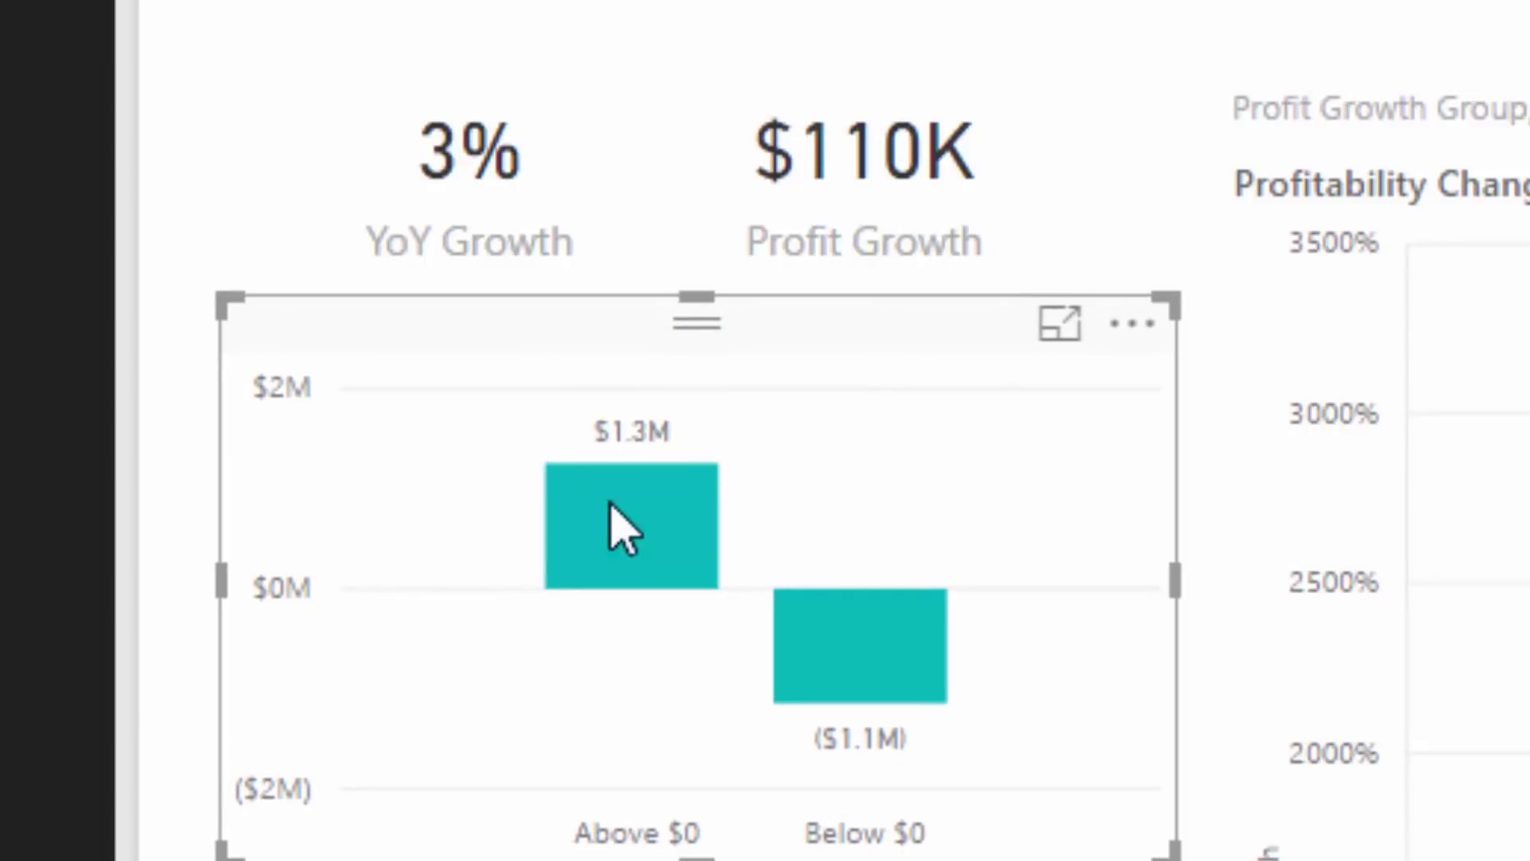
Cross-filter the scatter to Below $0 customers using the waterfall's Below $0 bar.
mouse_move(552, 523)
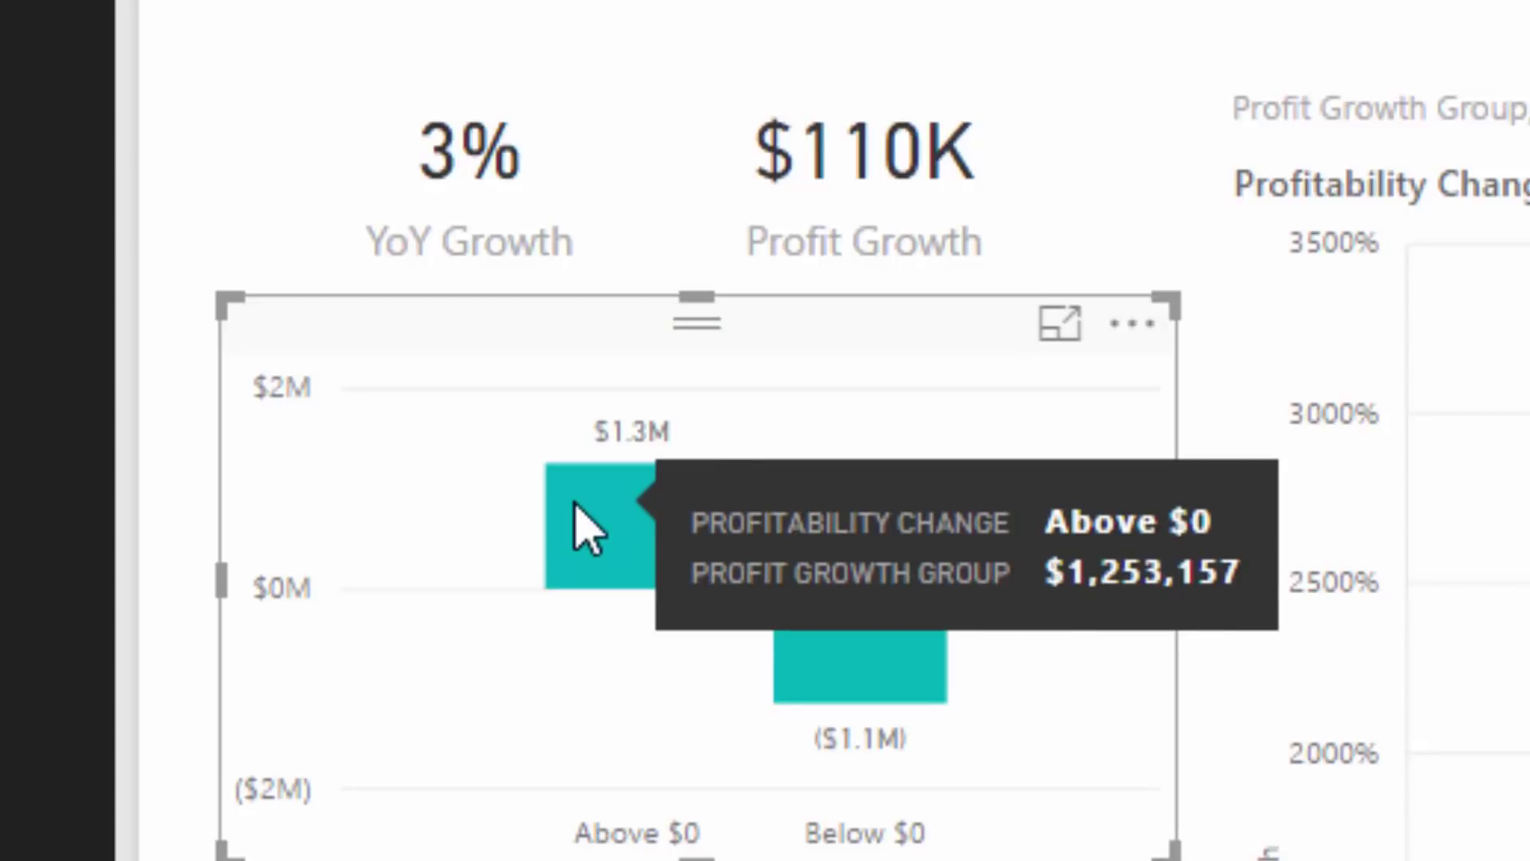
mouse_move(877, 674)
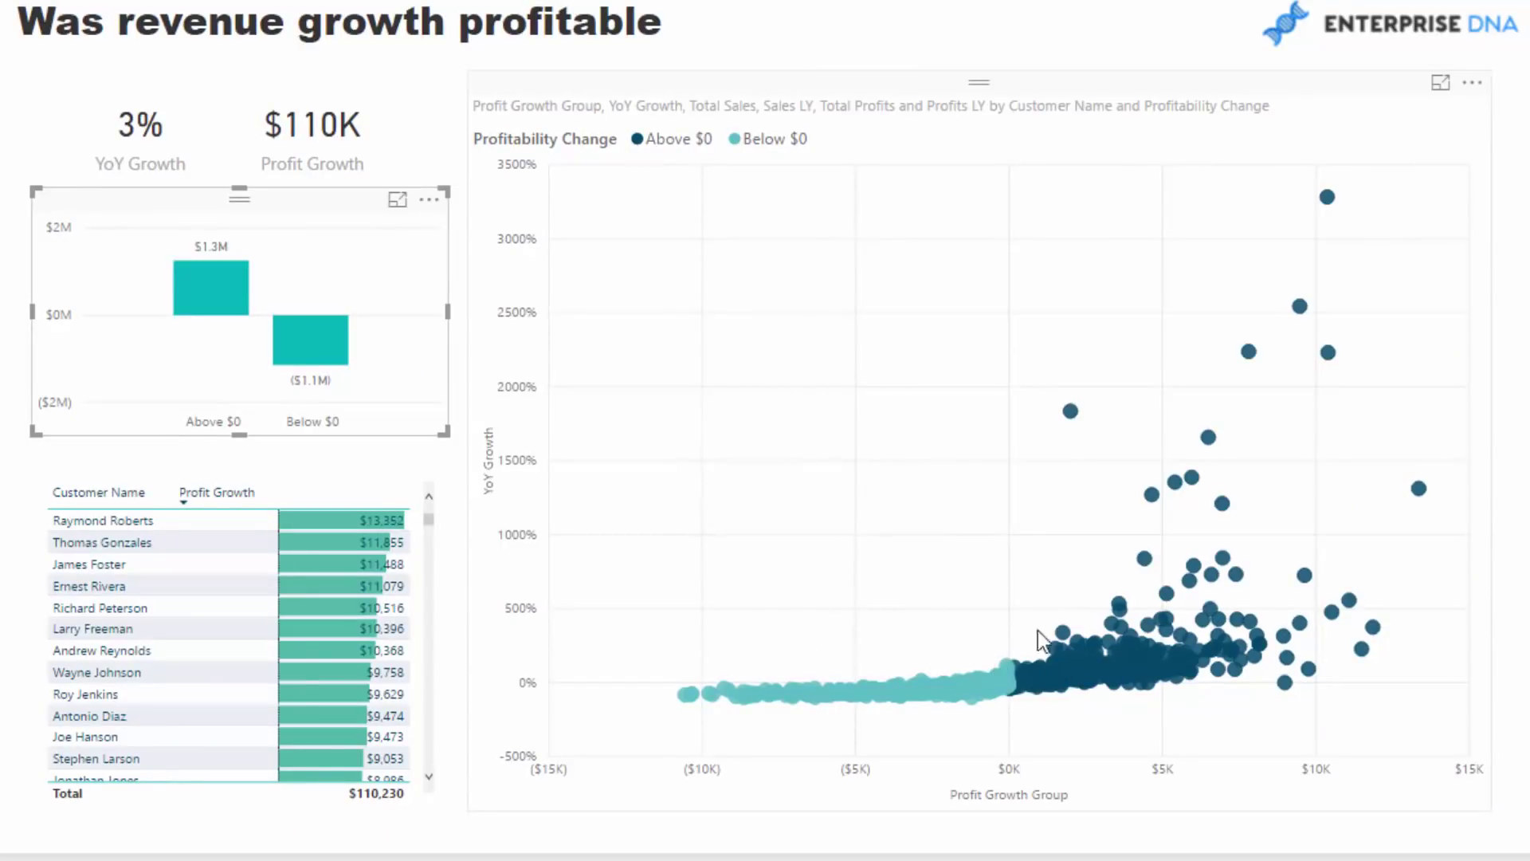
mouse_move(1016, 660)
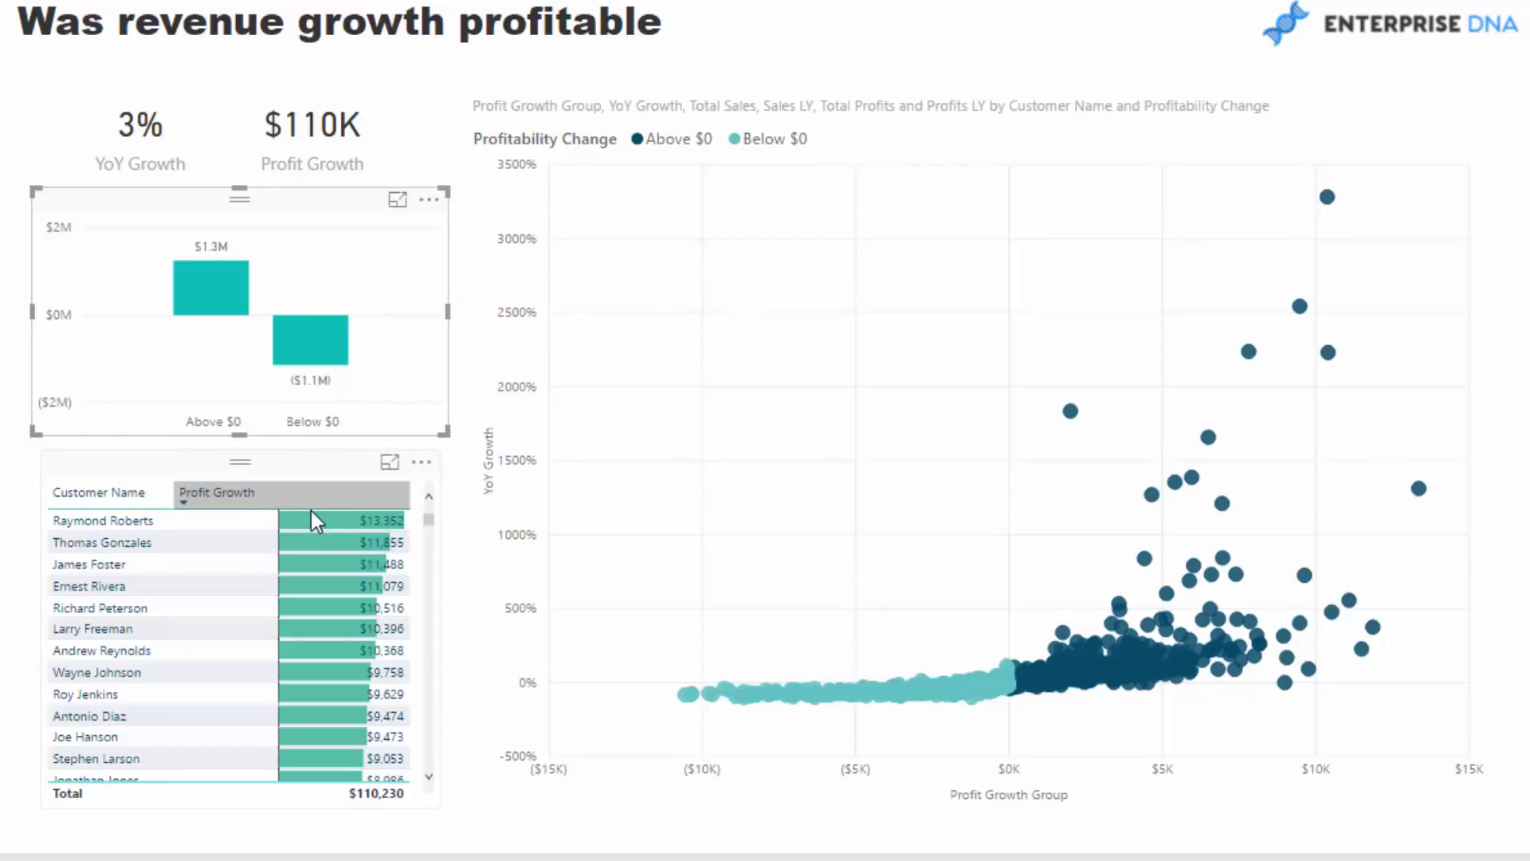
scroll(314, 522, "down", 20)
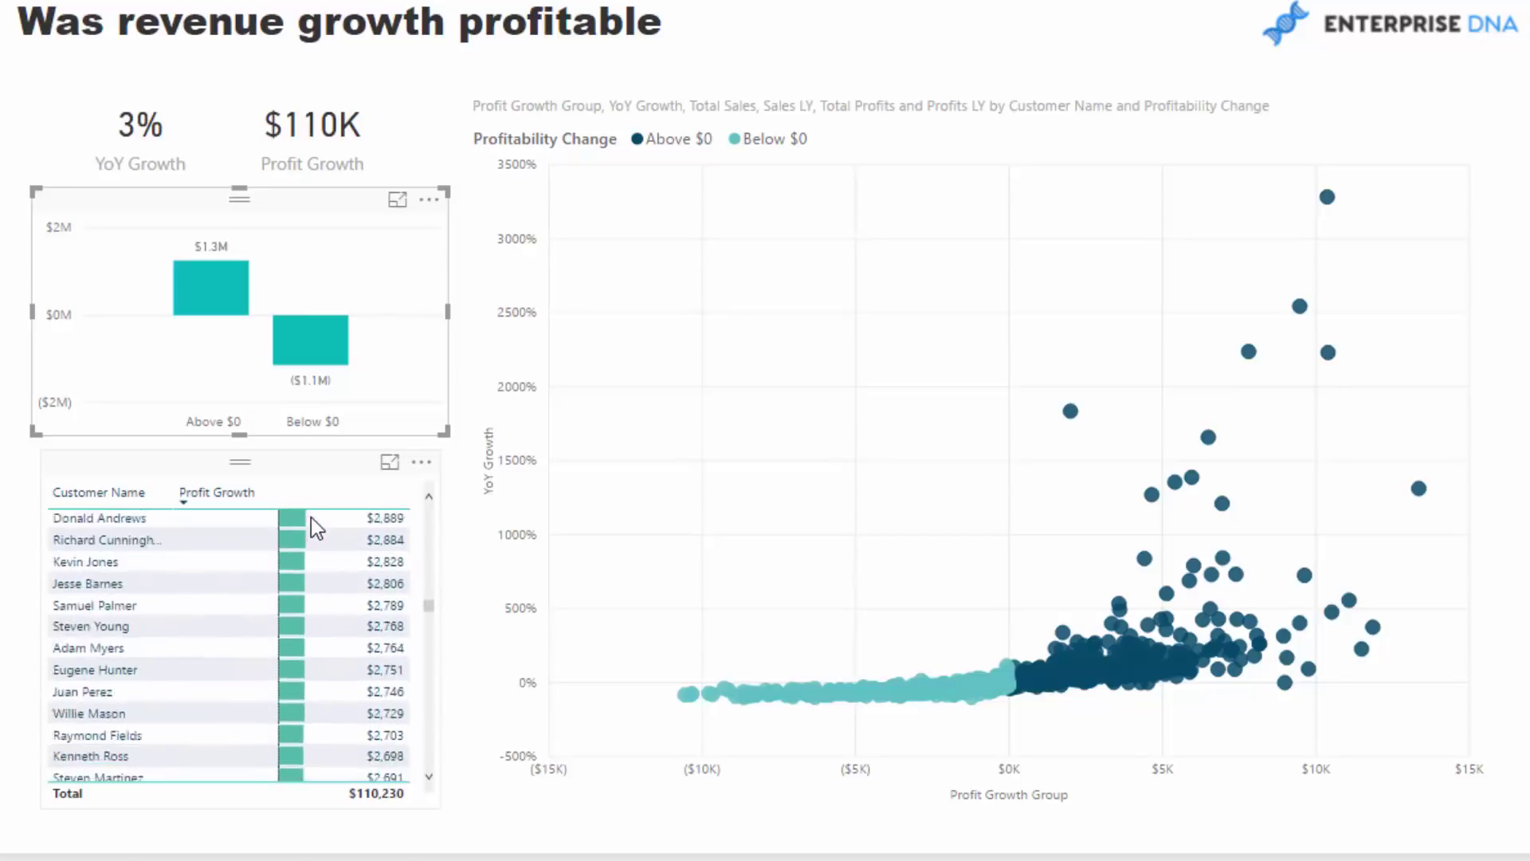
scroll(311, 519, "up", 10)
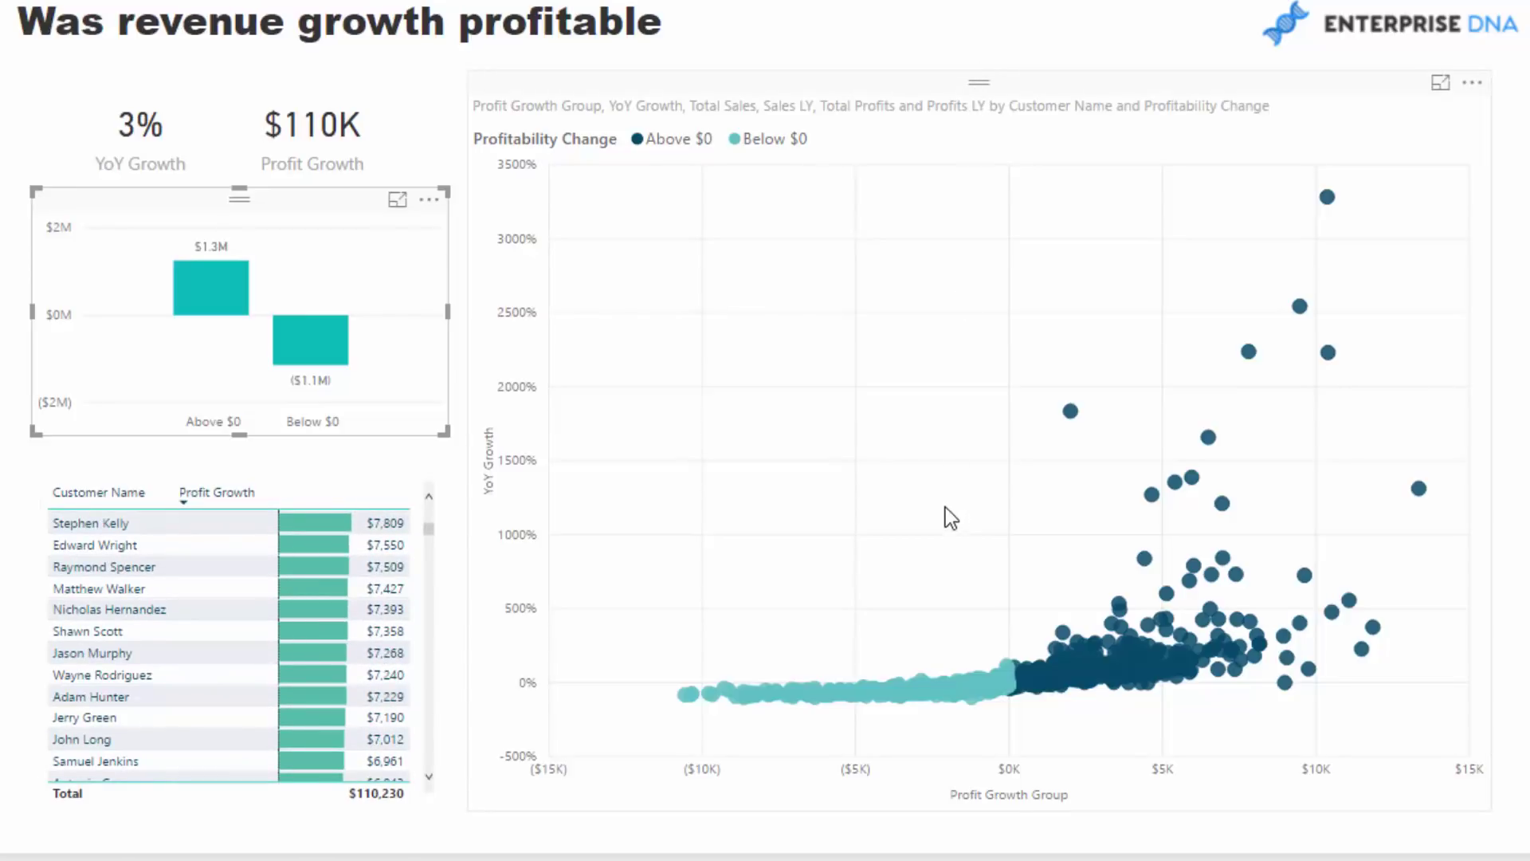
mouse_move(287, 330)
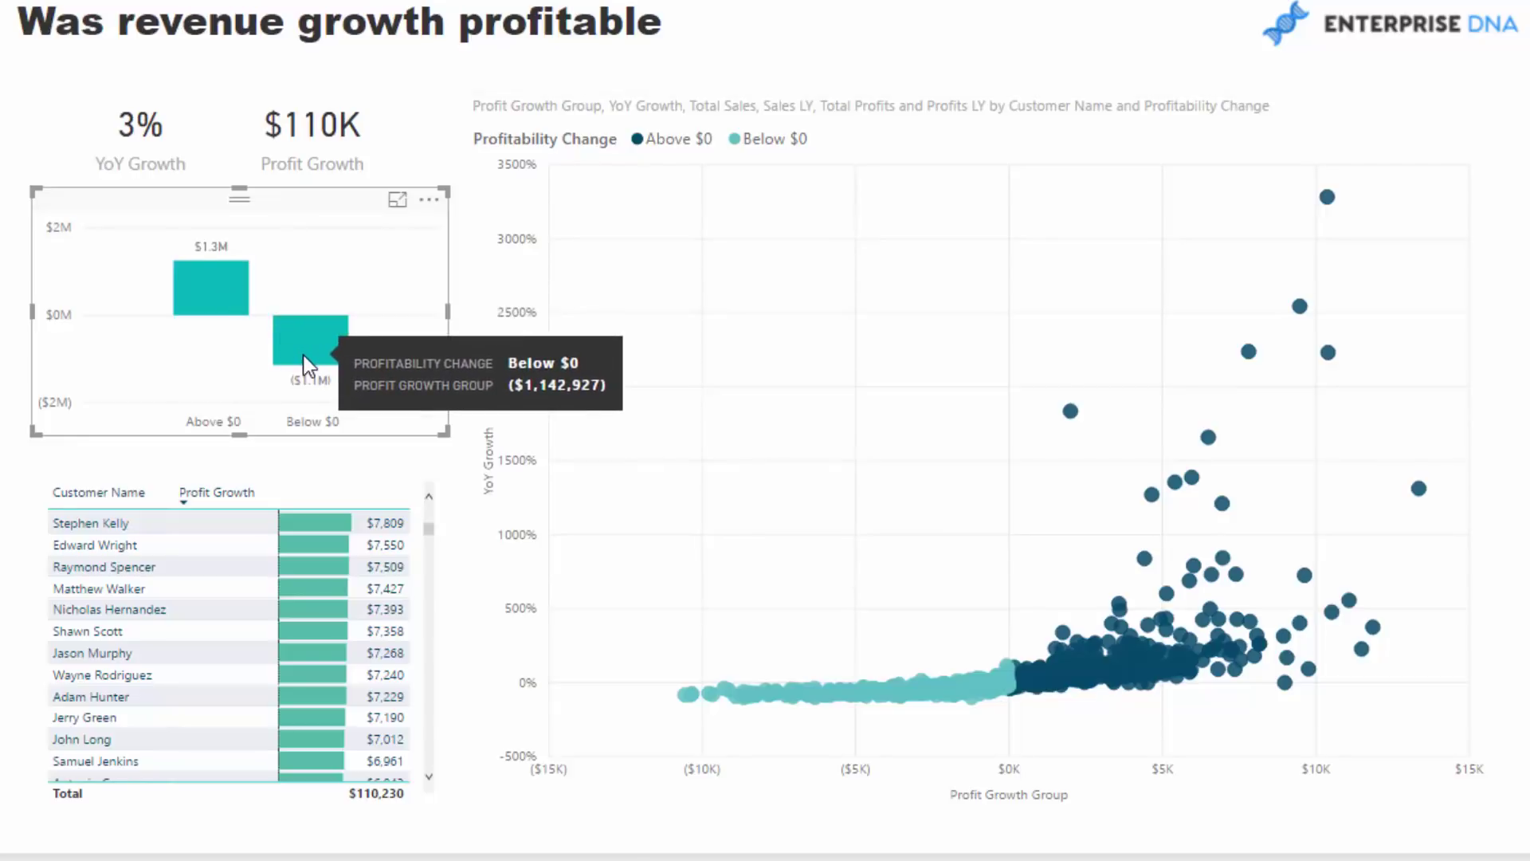
left_click(304, 355)
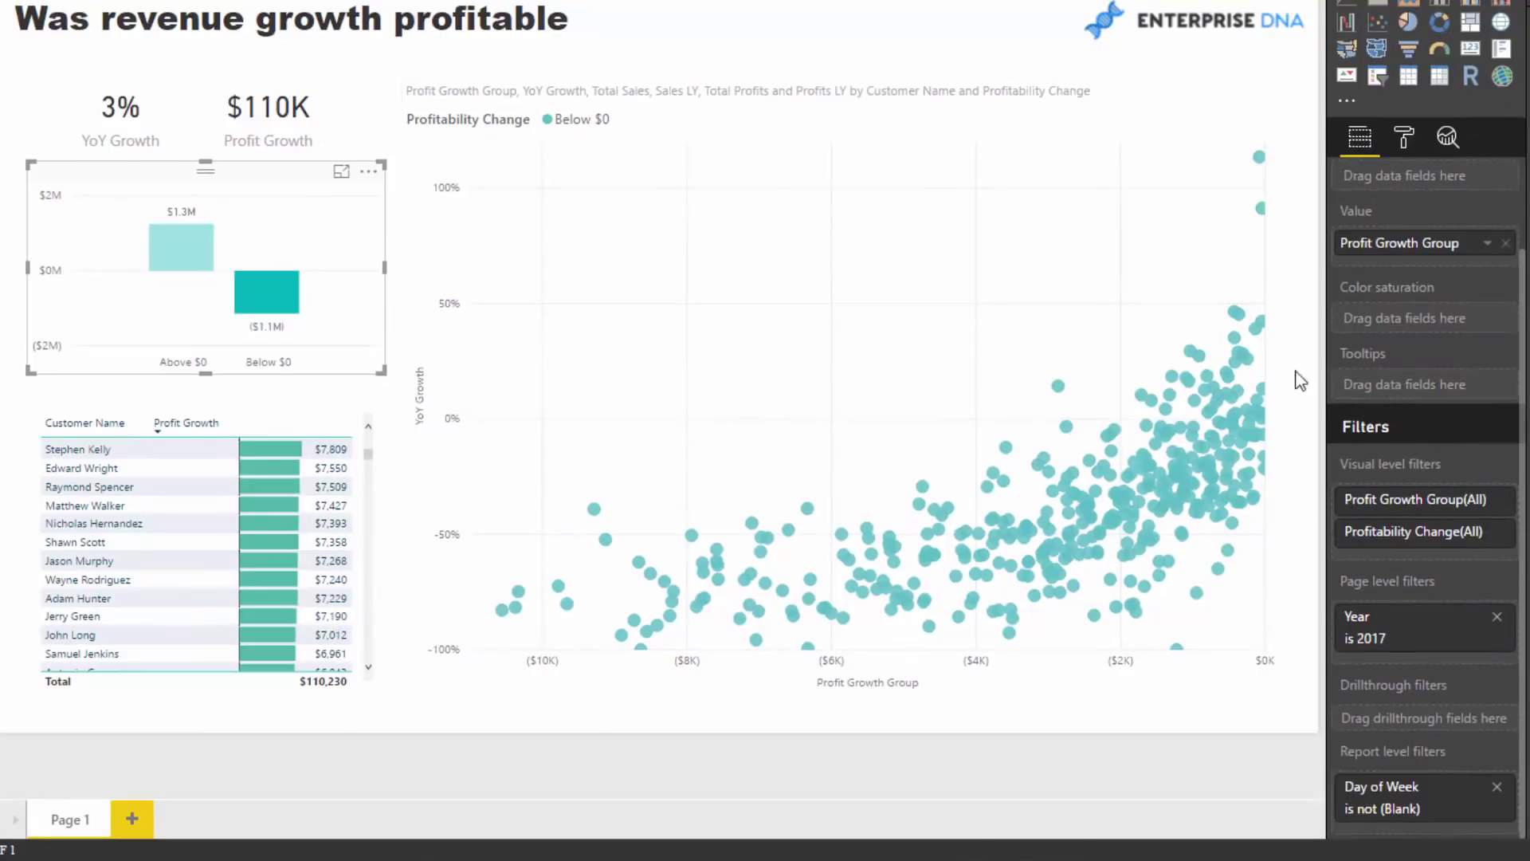
Add a YoY Growth 'is greater than' 0 visual-level filter to the scatter chart.
left_click(1122, 127)
scroll(1436, 552, "down", 5)
left_click(1402, 772)
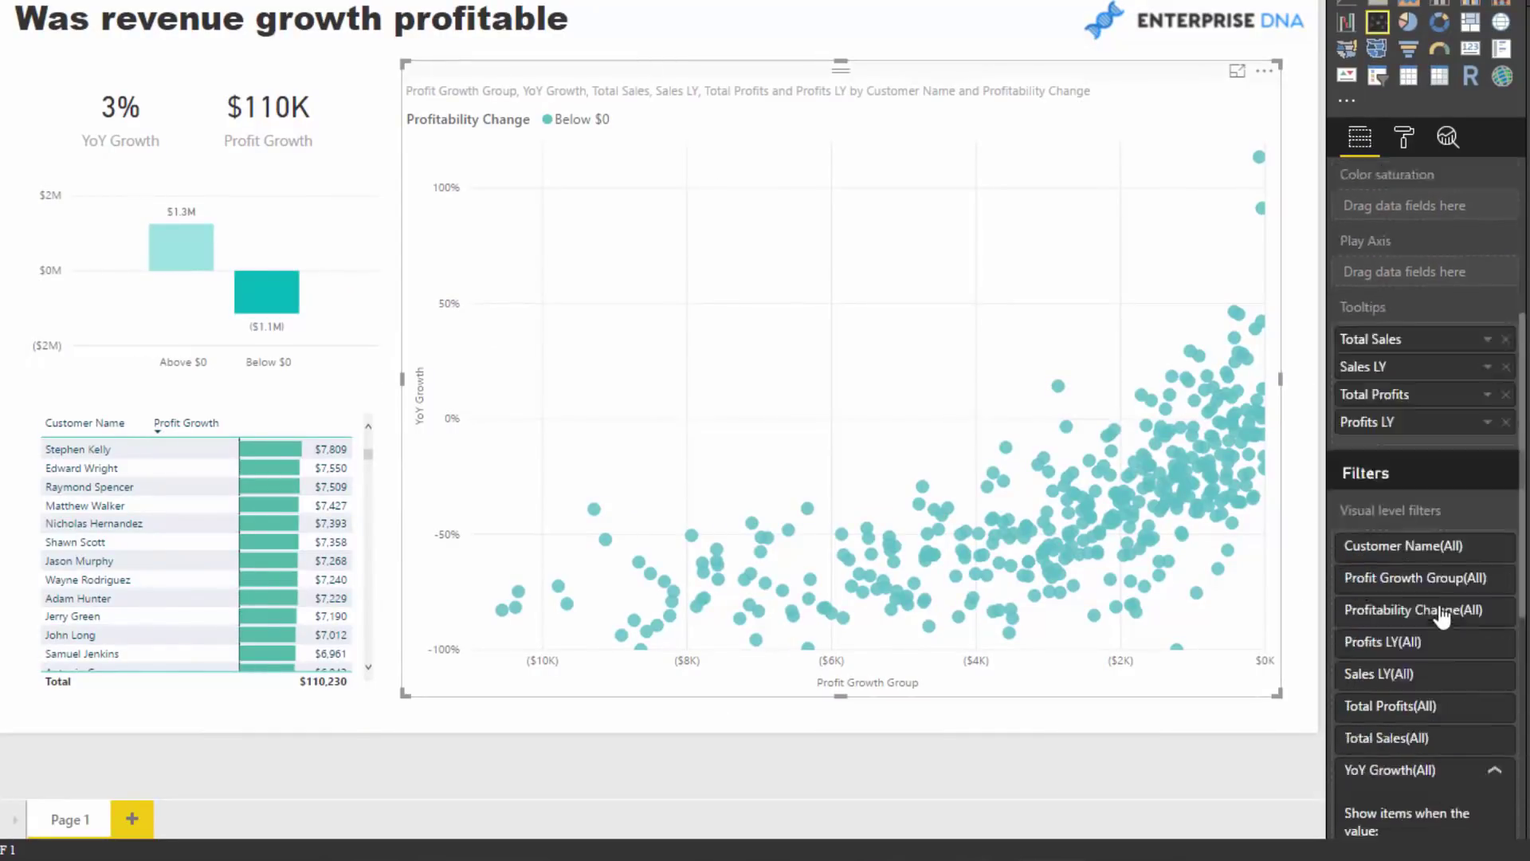
scroll(1469, 509, "down", 5)
left_click(1422, 550)
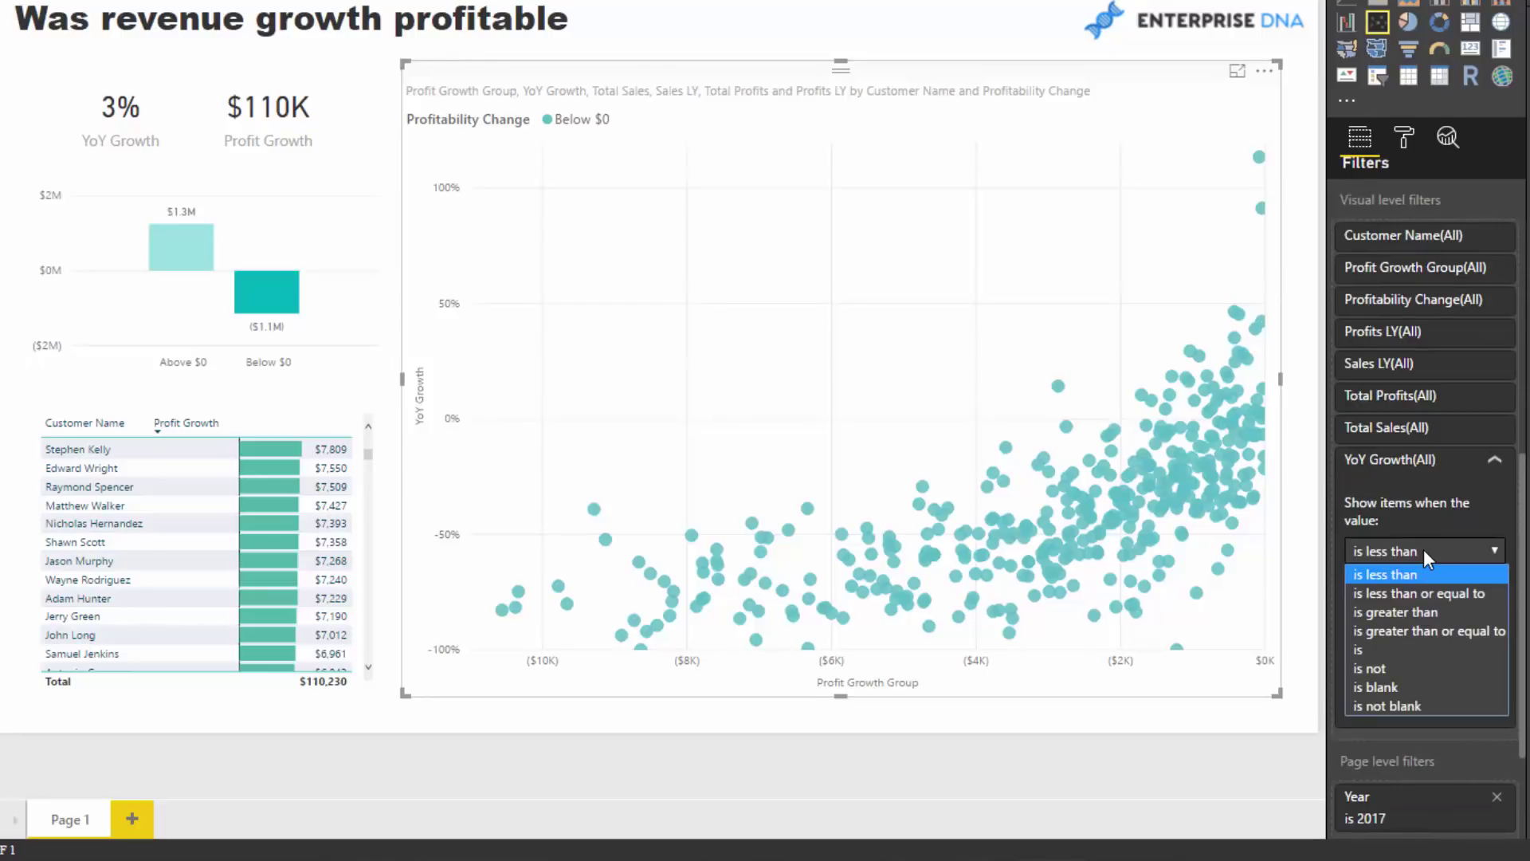
left_click(1419, 610)
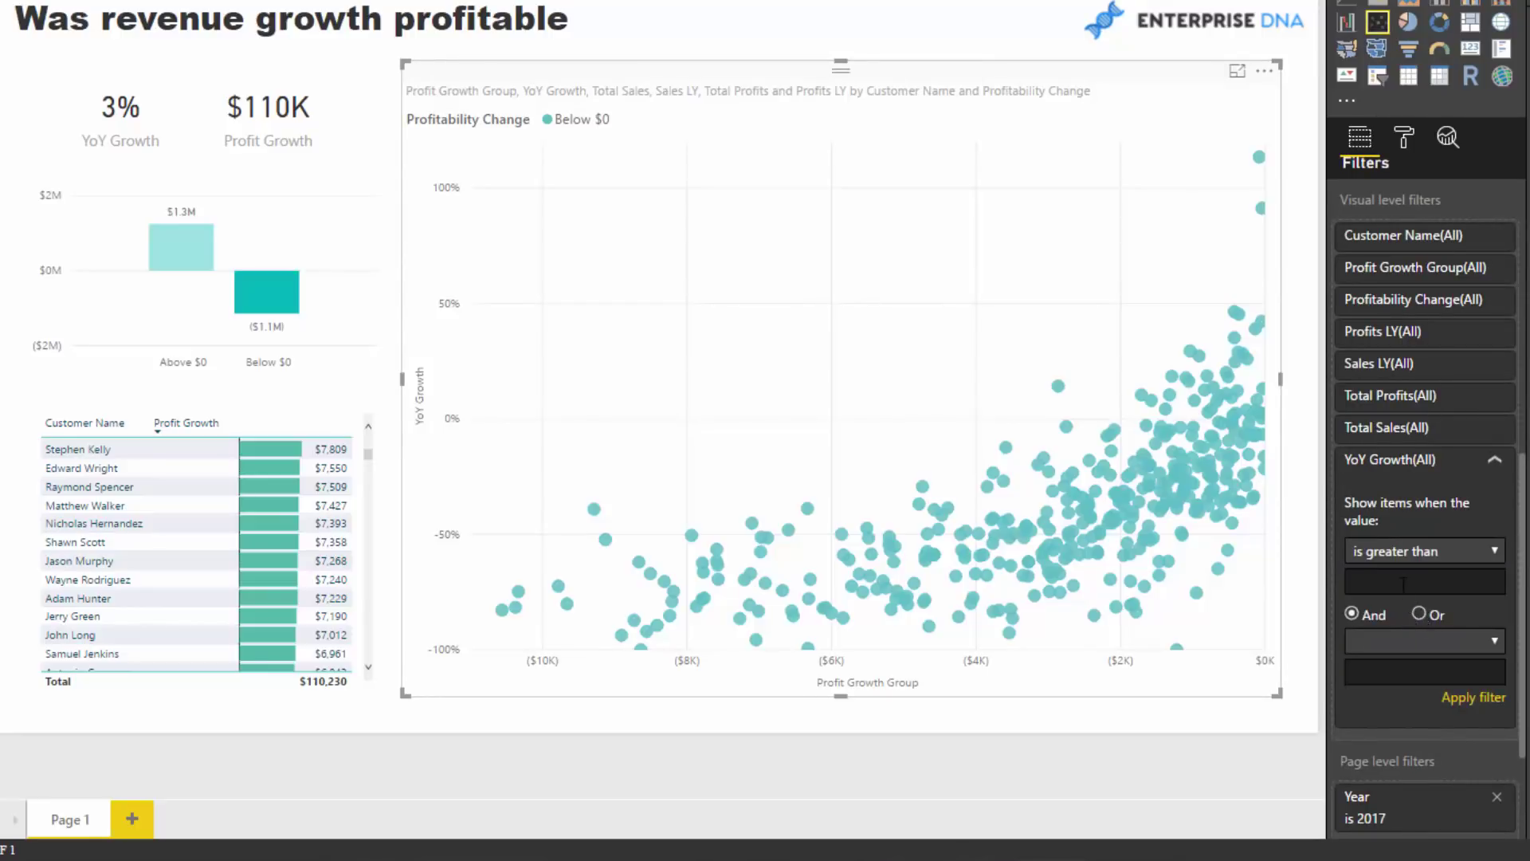
left_click(1402, 583)
type("0")
key("Return")
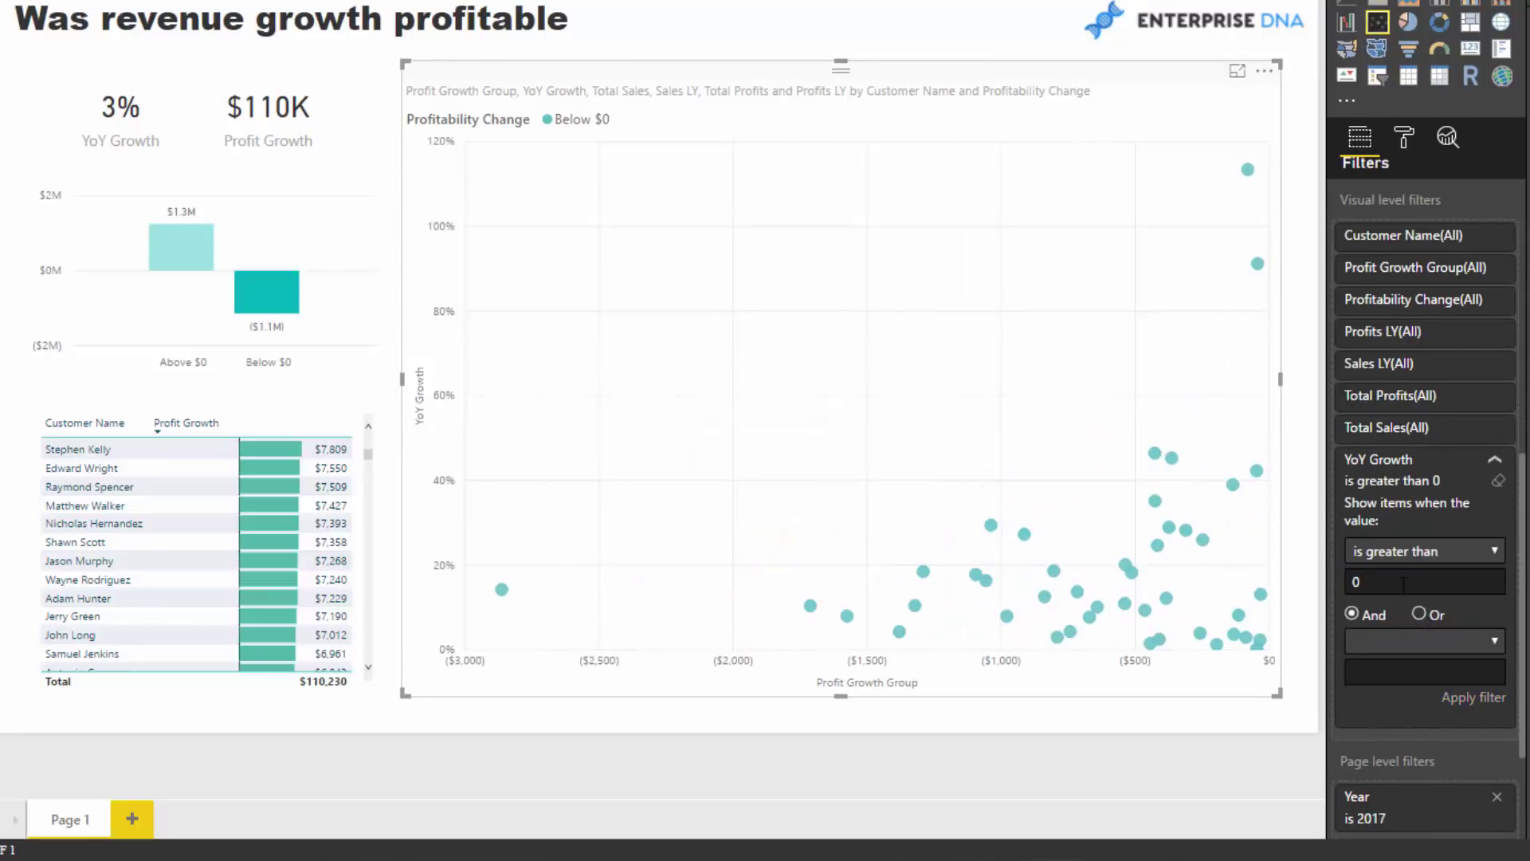
Turn on Category labels so each scatter point shows its customer name.
left_click(1404, 137)
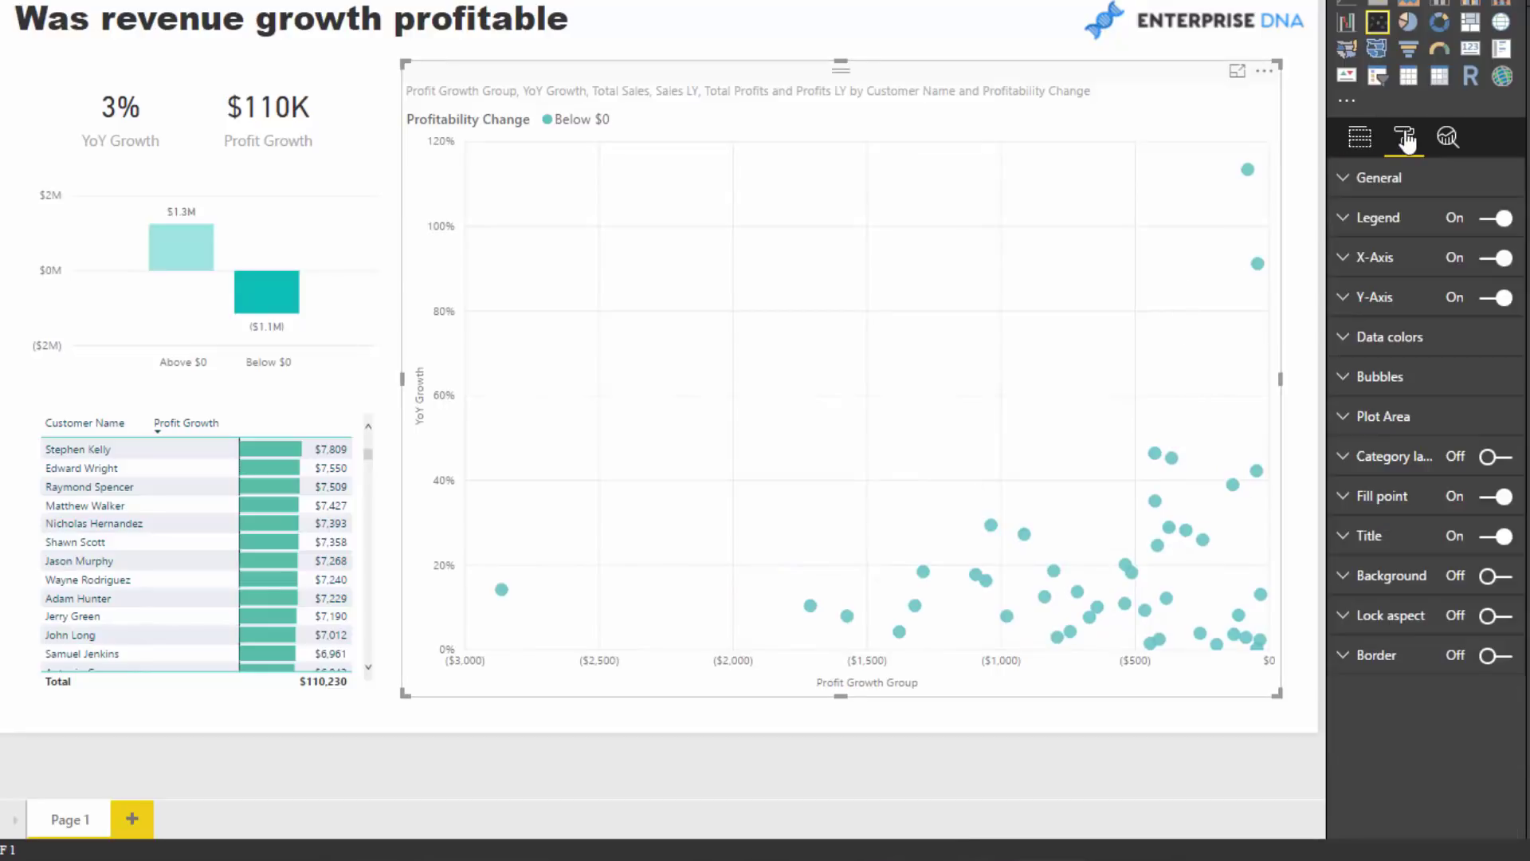
left_click(1497, 457)
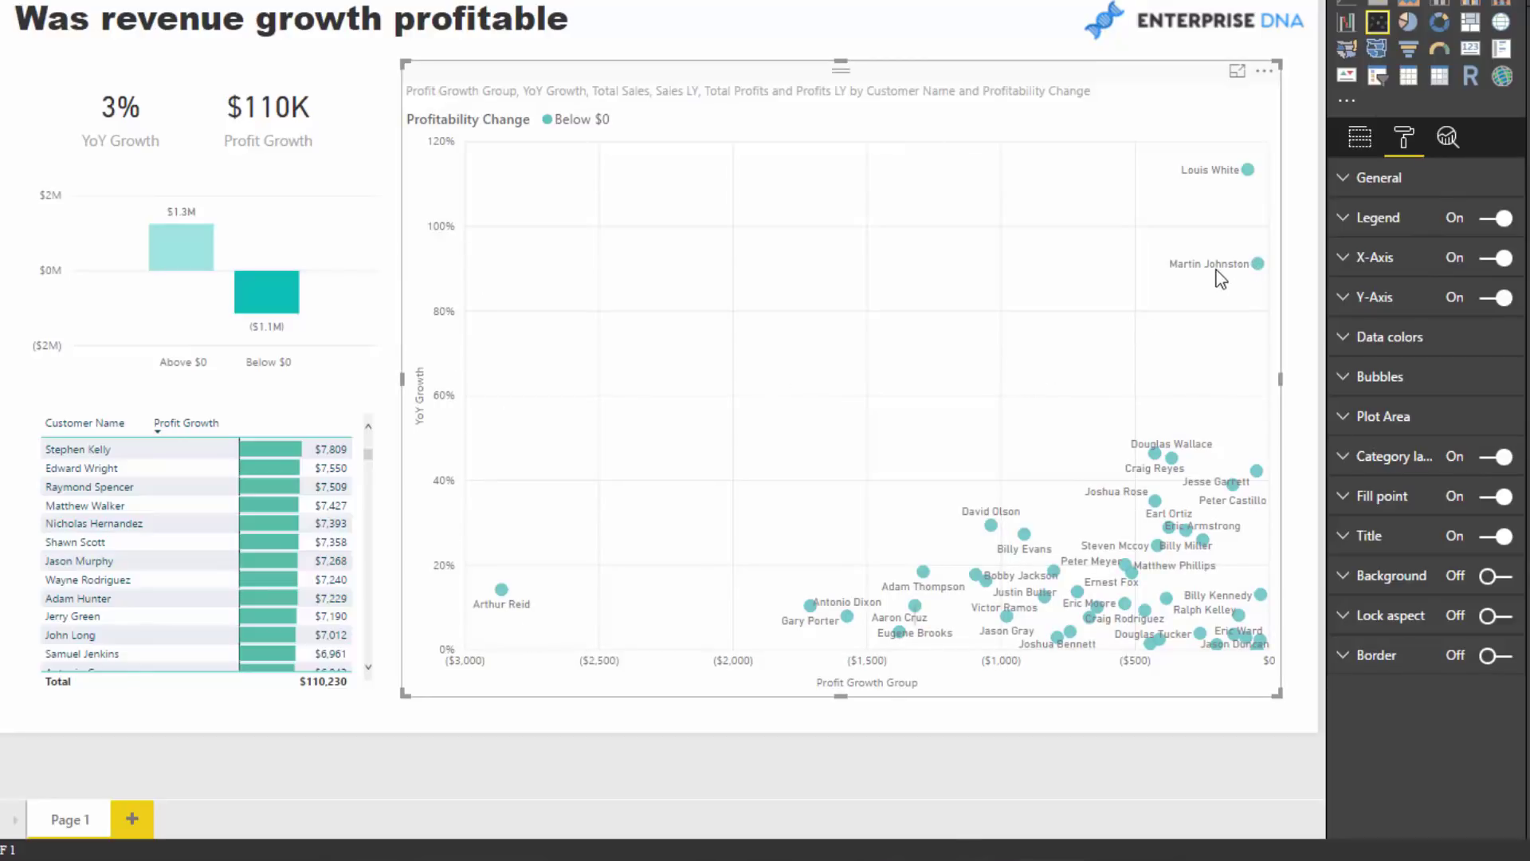
mouse_move(1259, 263)
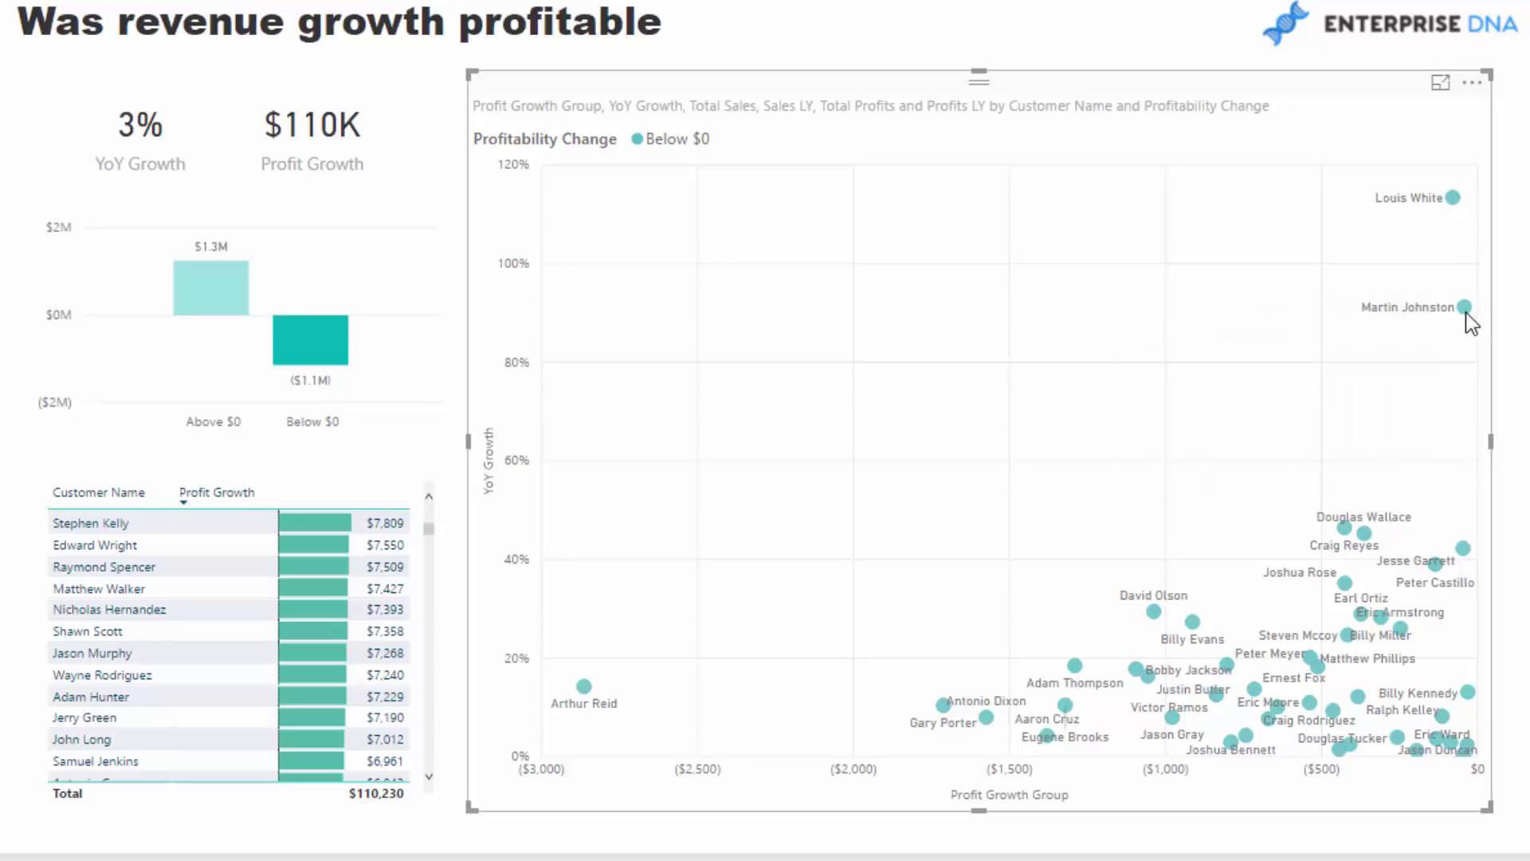
mouse_move(1466, 312)
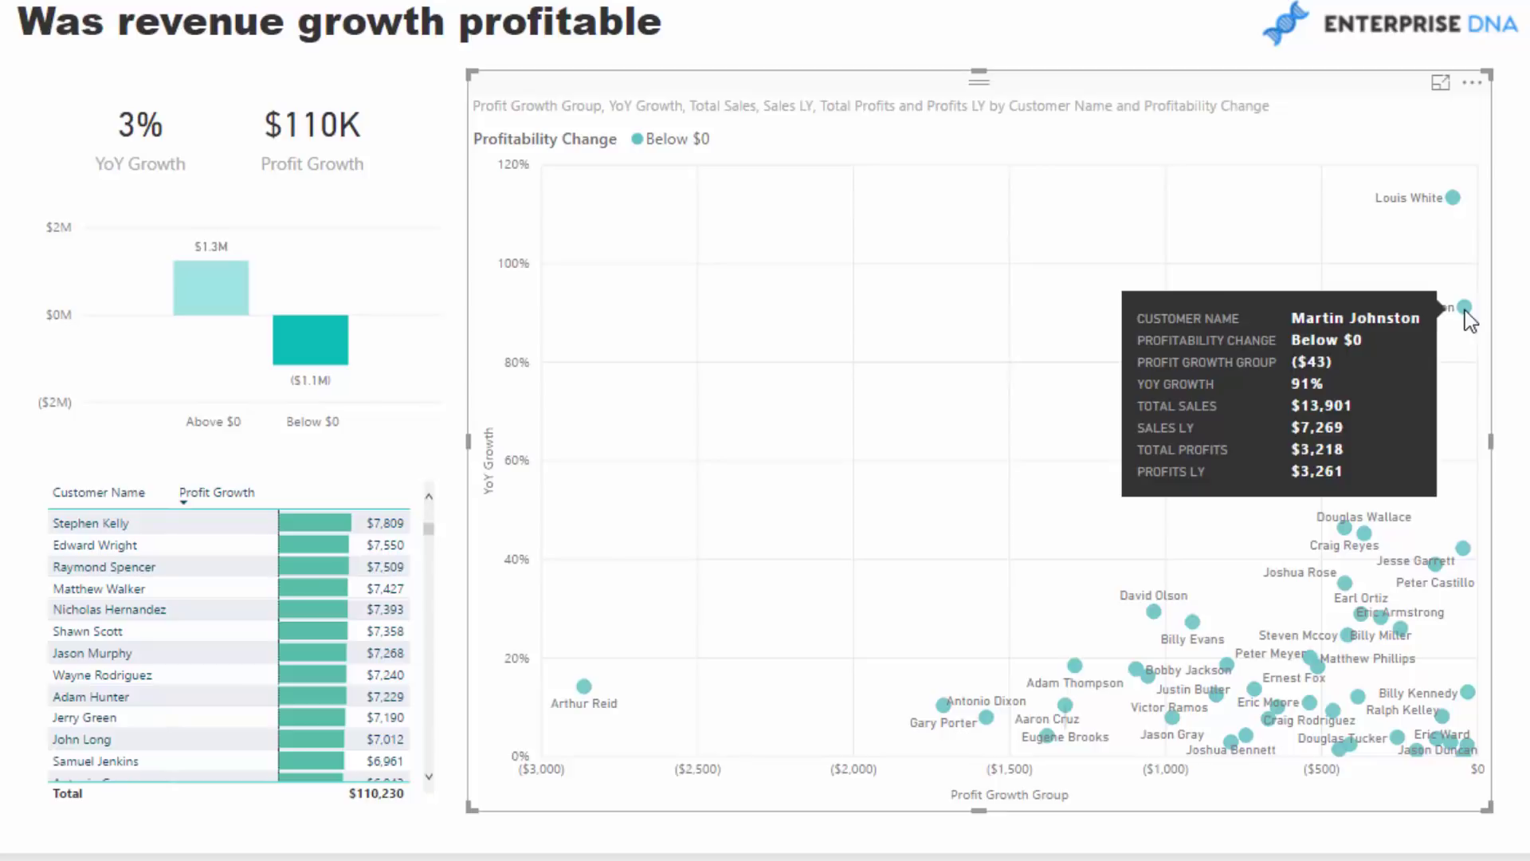
Toggle the Above $0 bar to clear the waterfall cross-filter, then select the scatter chart.
left_click(218, 300)
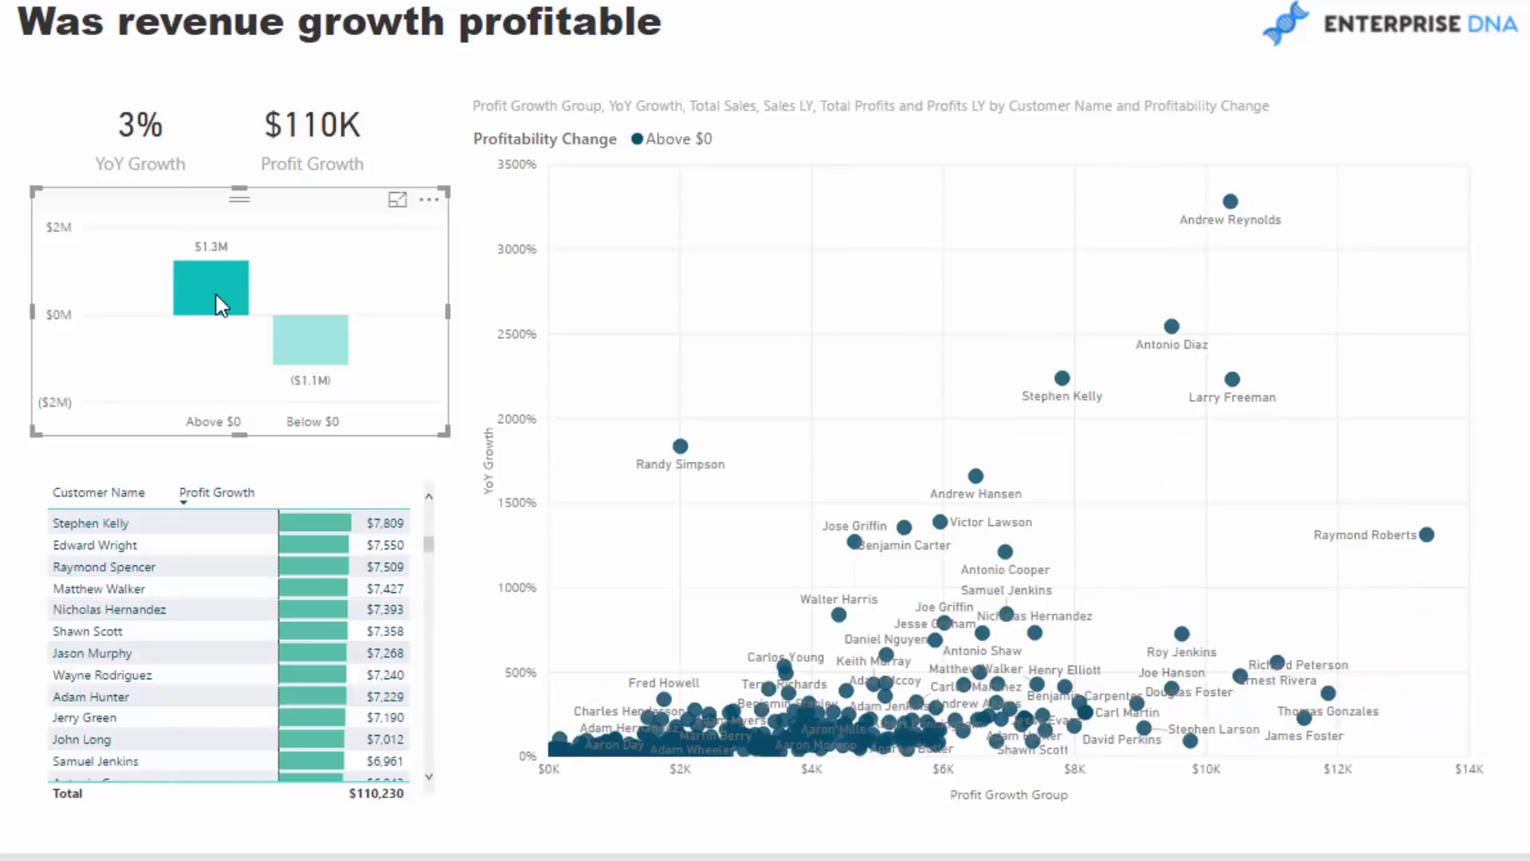
left_click(309, 355)
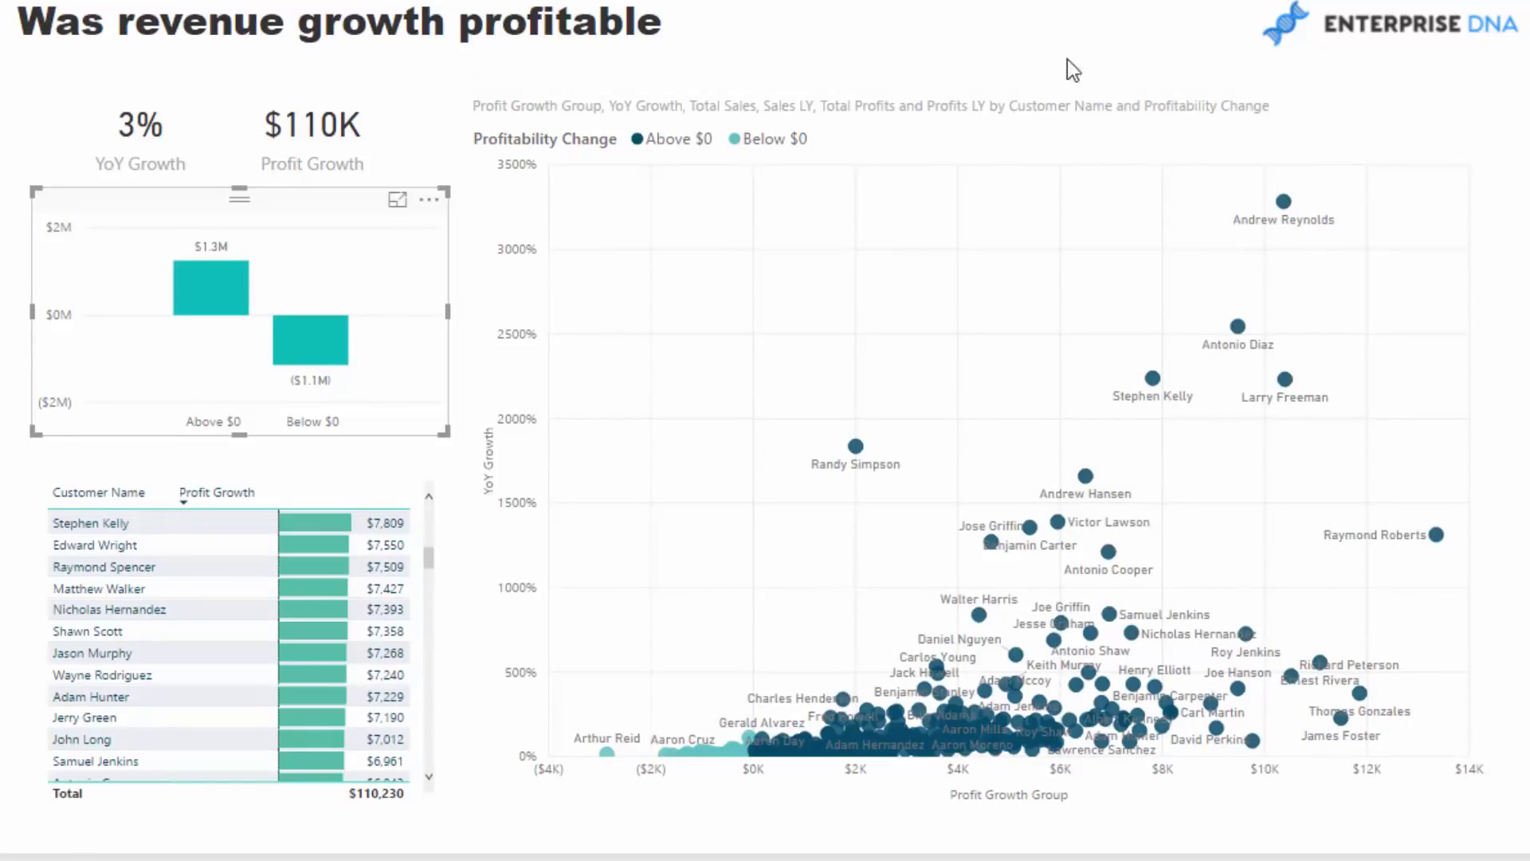
left_click(1363, 104)
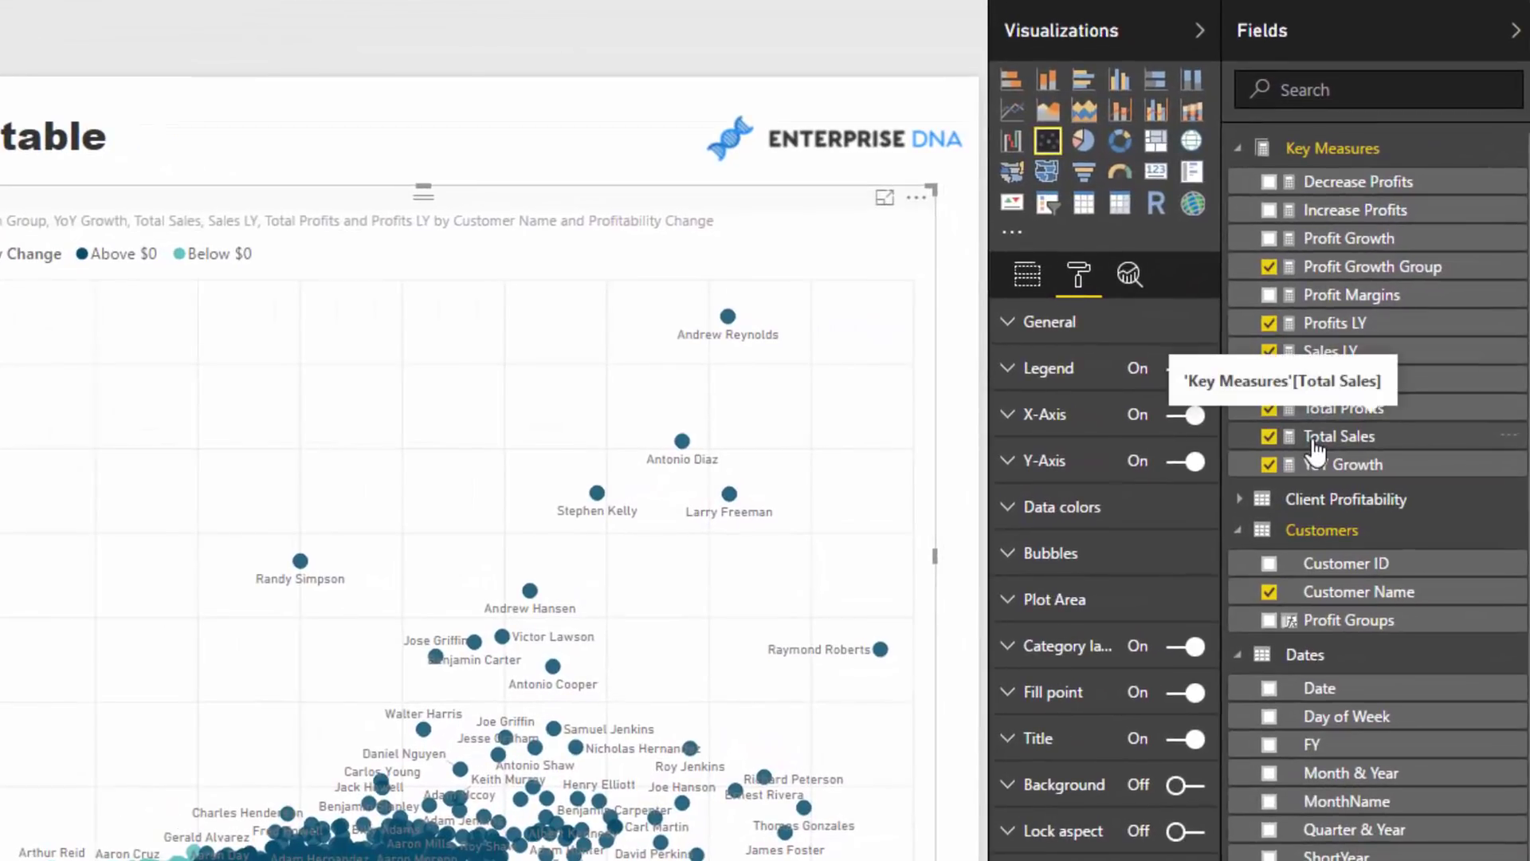
Review the Total Sales, Total Profits and Sales LY measure formulas.
left_click(1316, 452)
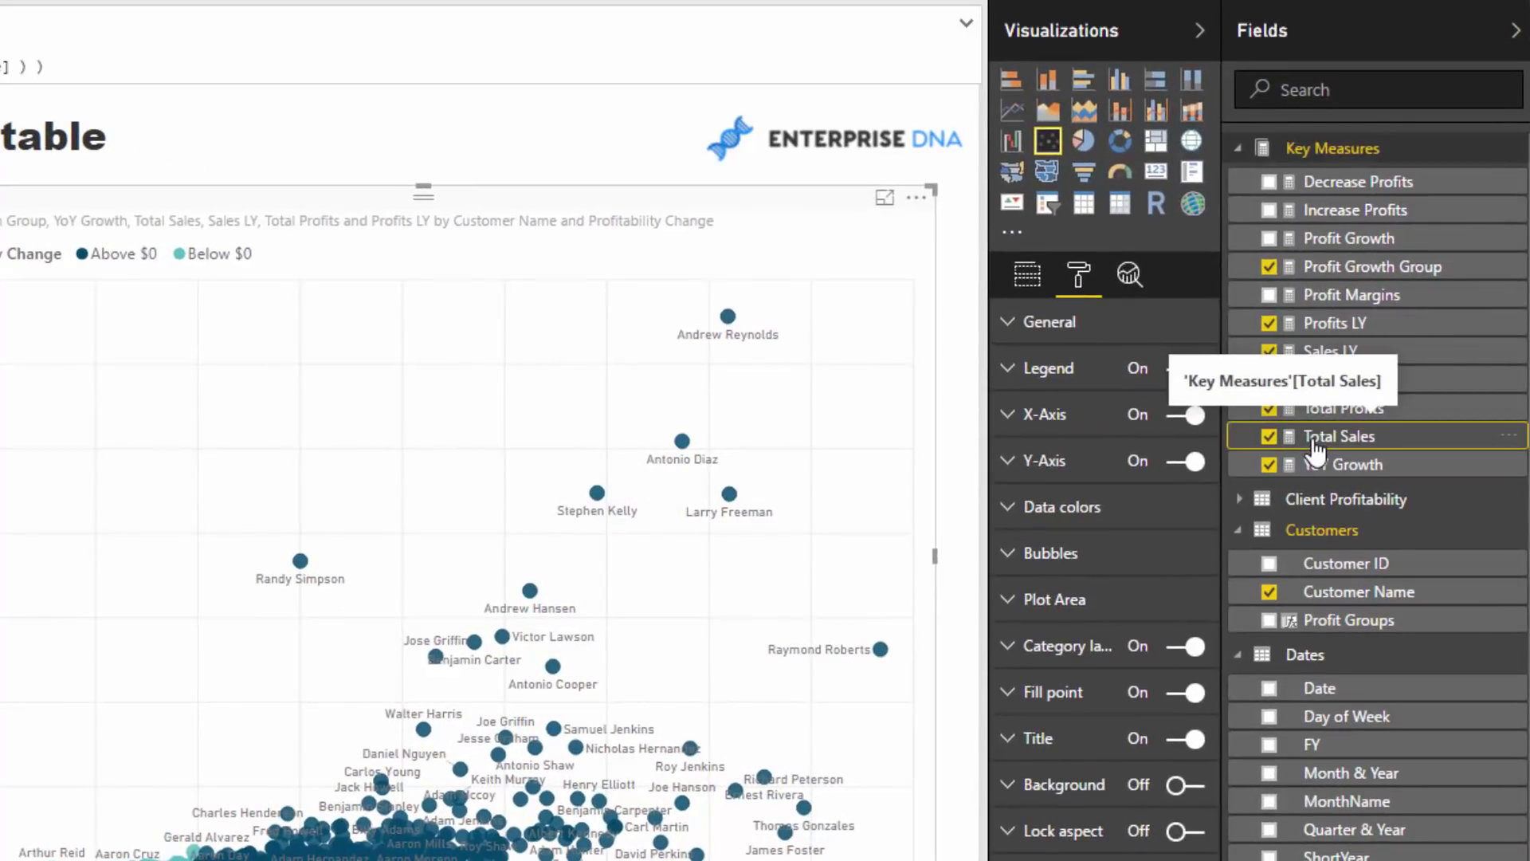
left_click(1365, 410)
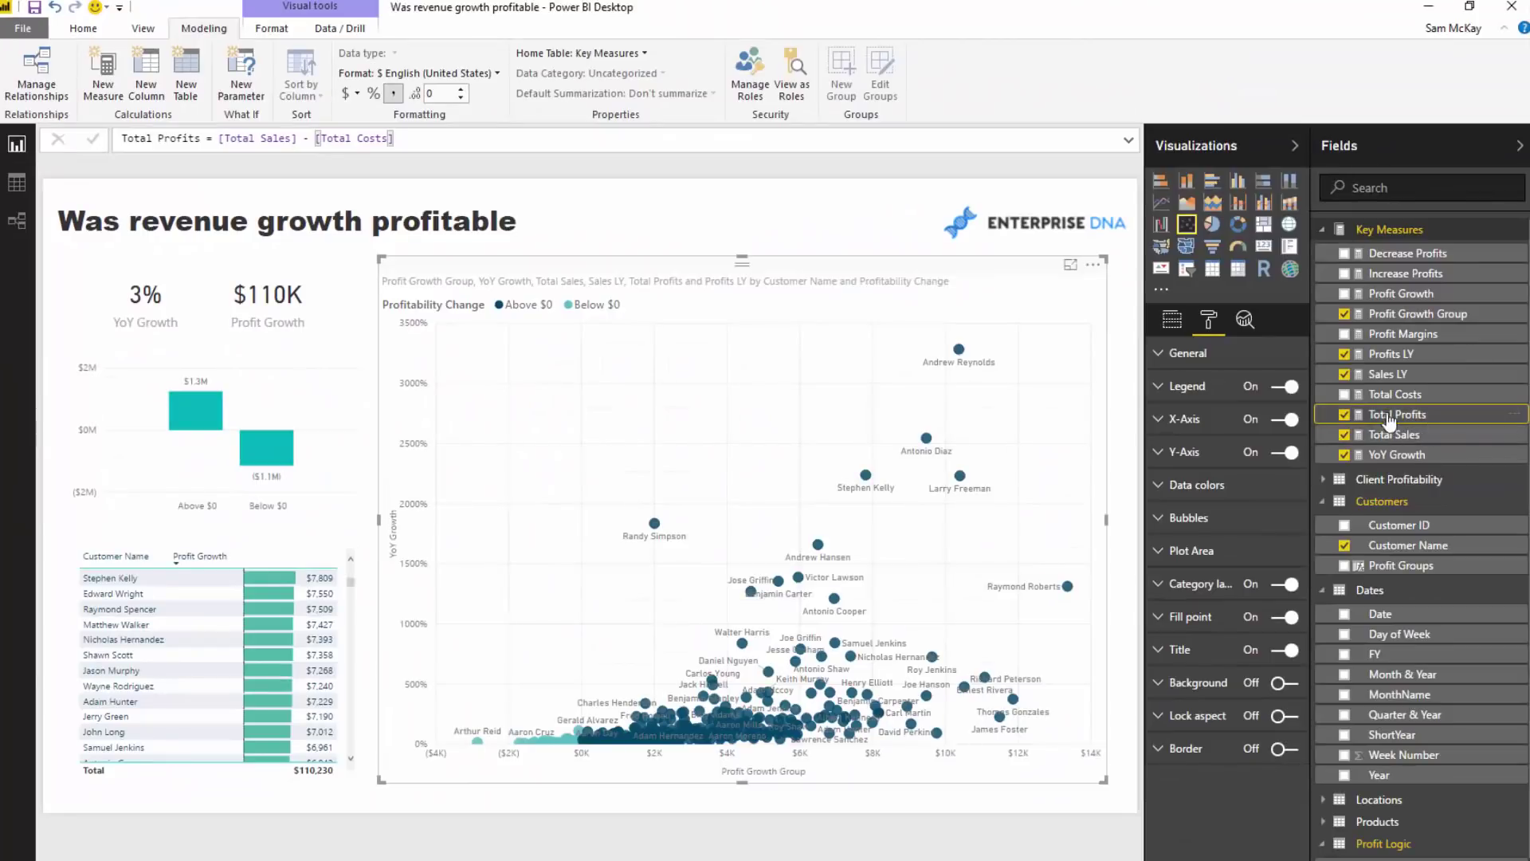
left_click(1395, 374)
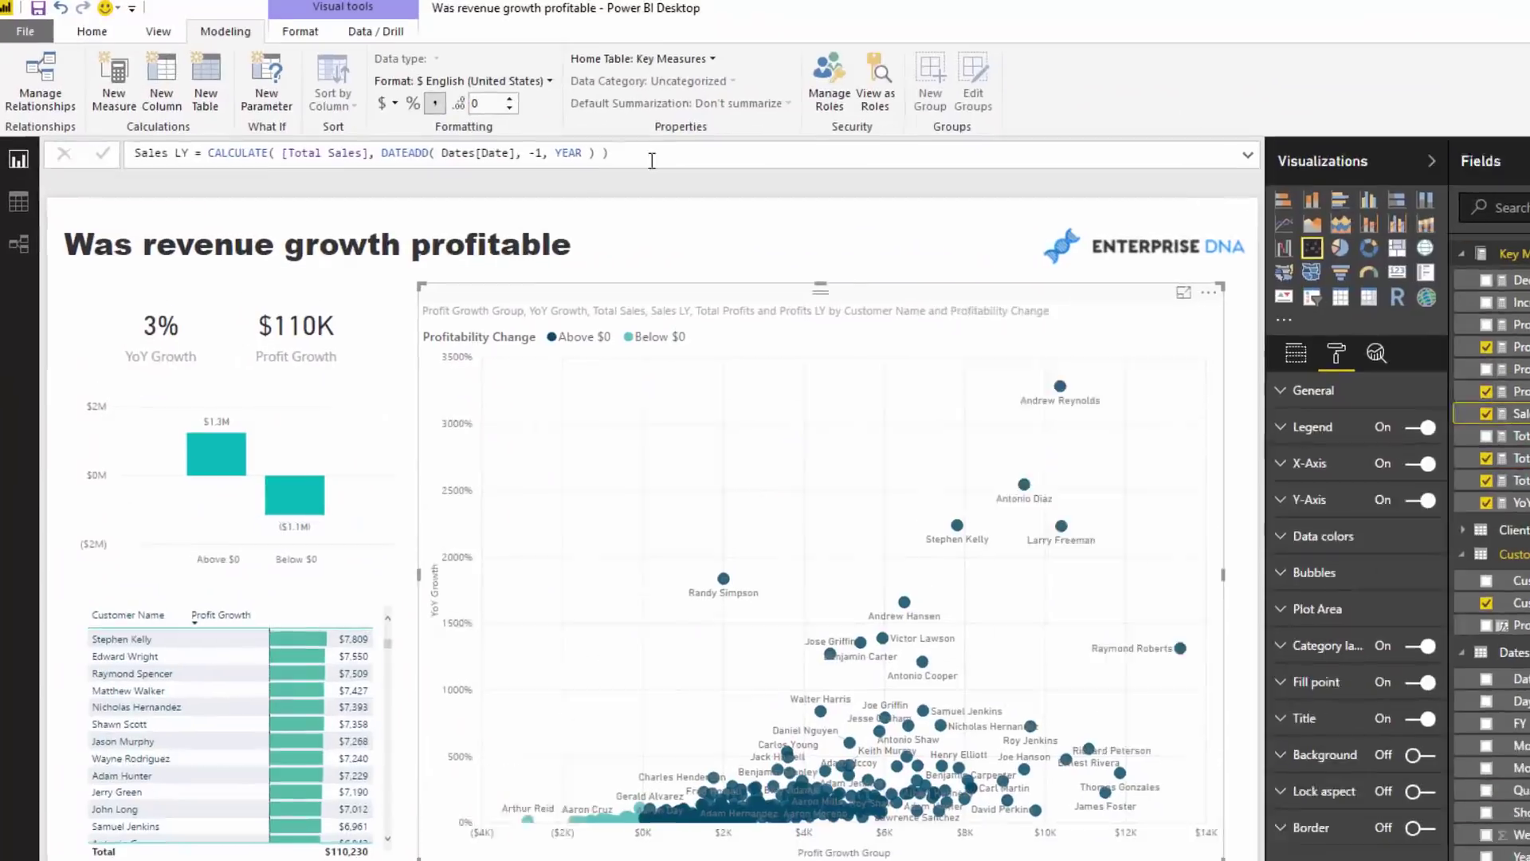
left_click_drag(625, 153, 123, 148)
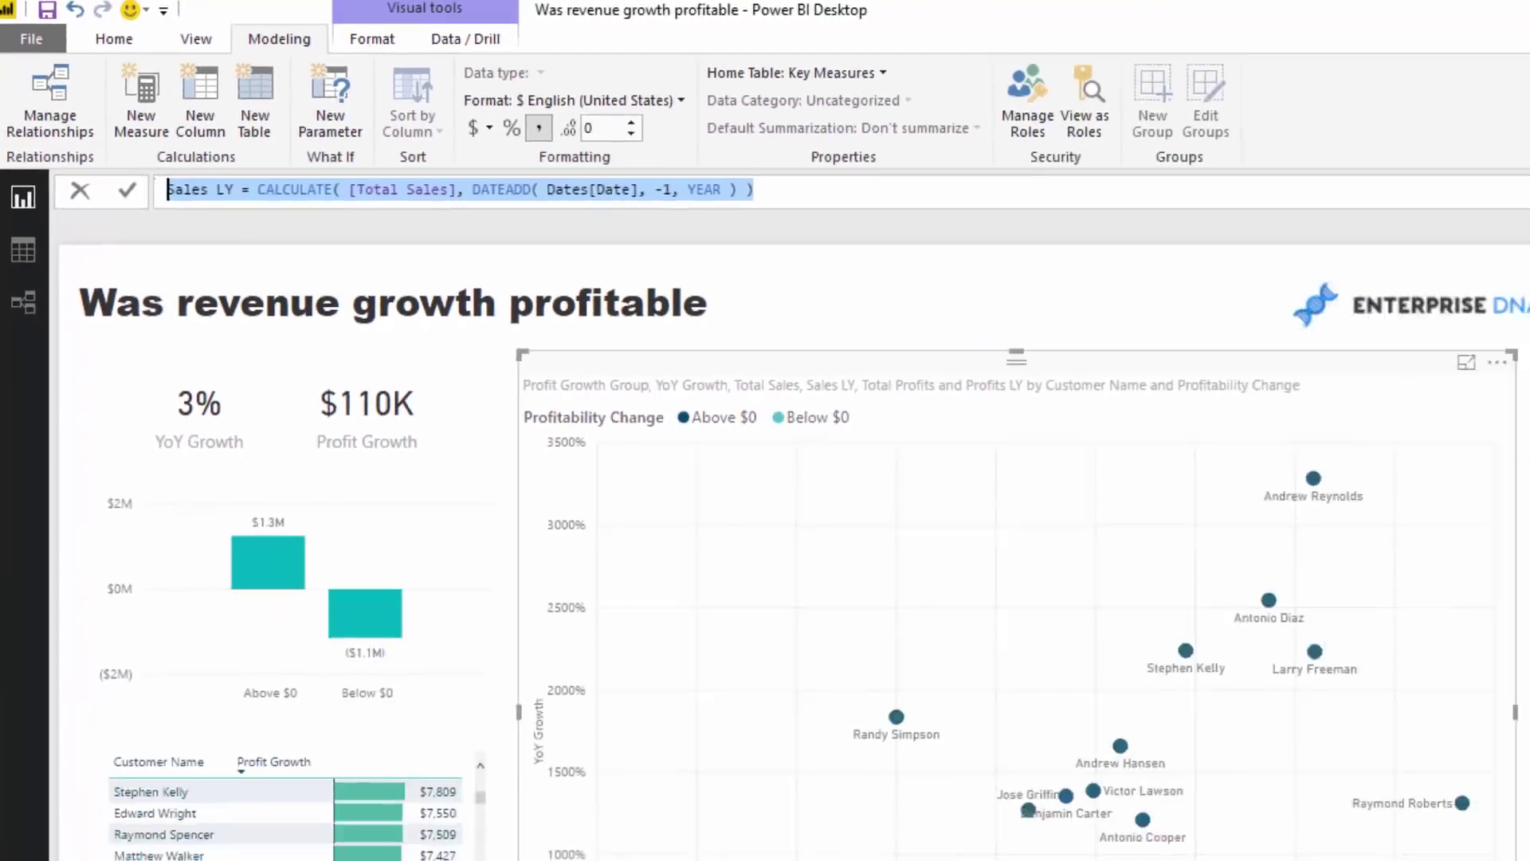
left_click(1398, 378)
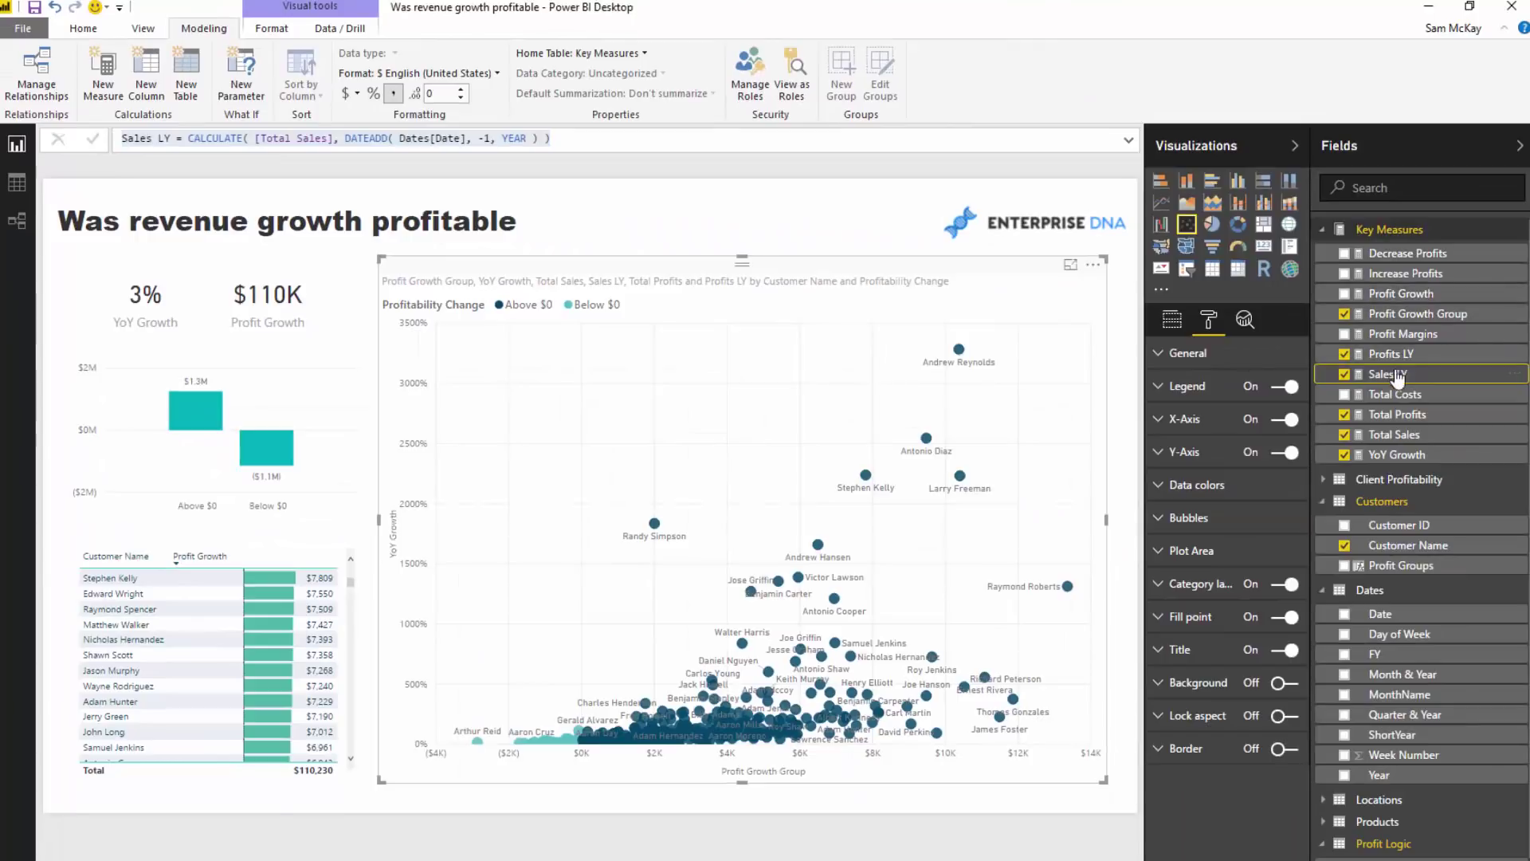
Inspect the YoY Growth formula, highlighting its Total Sales and Sales LY references.
left_click(1397, 454)
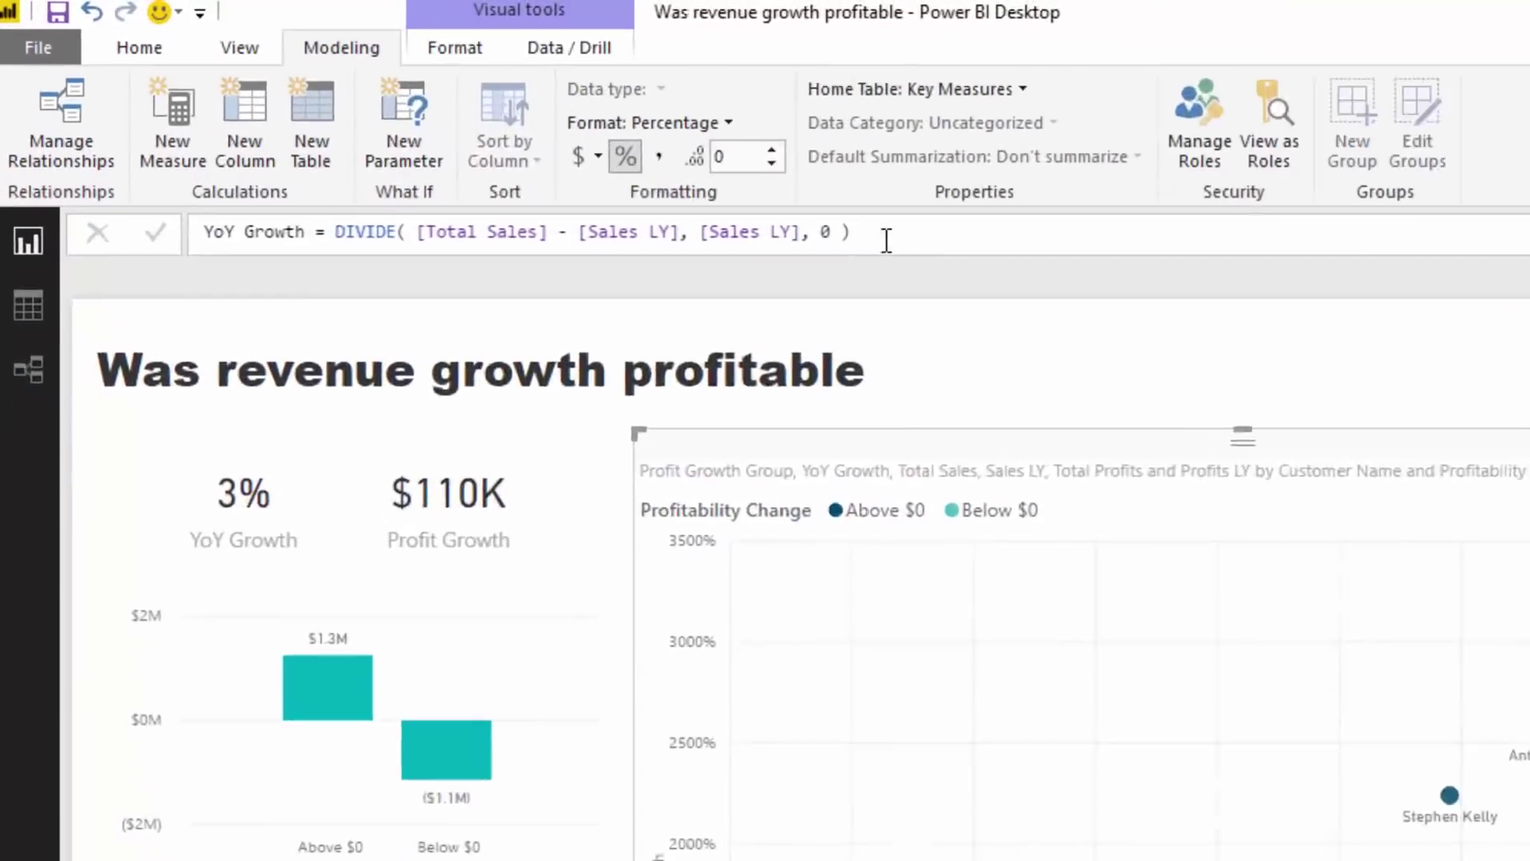
left_click_drag(417, 232, 570, 229)
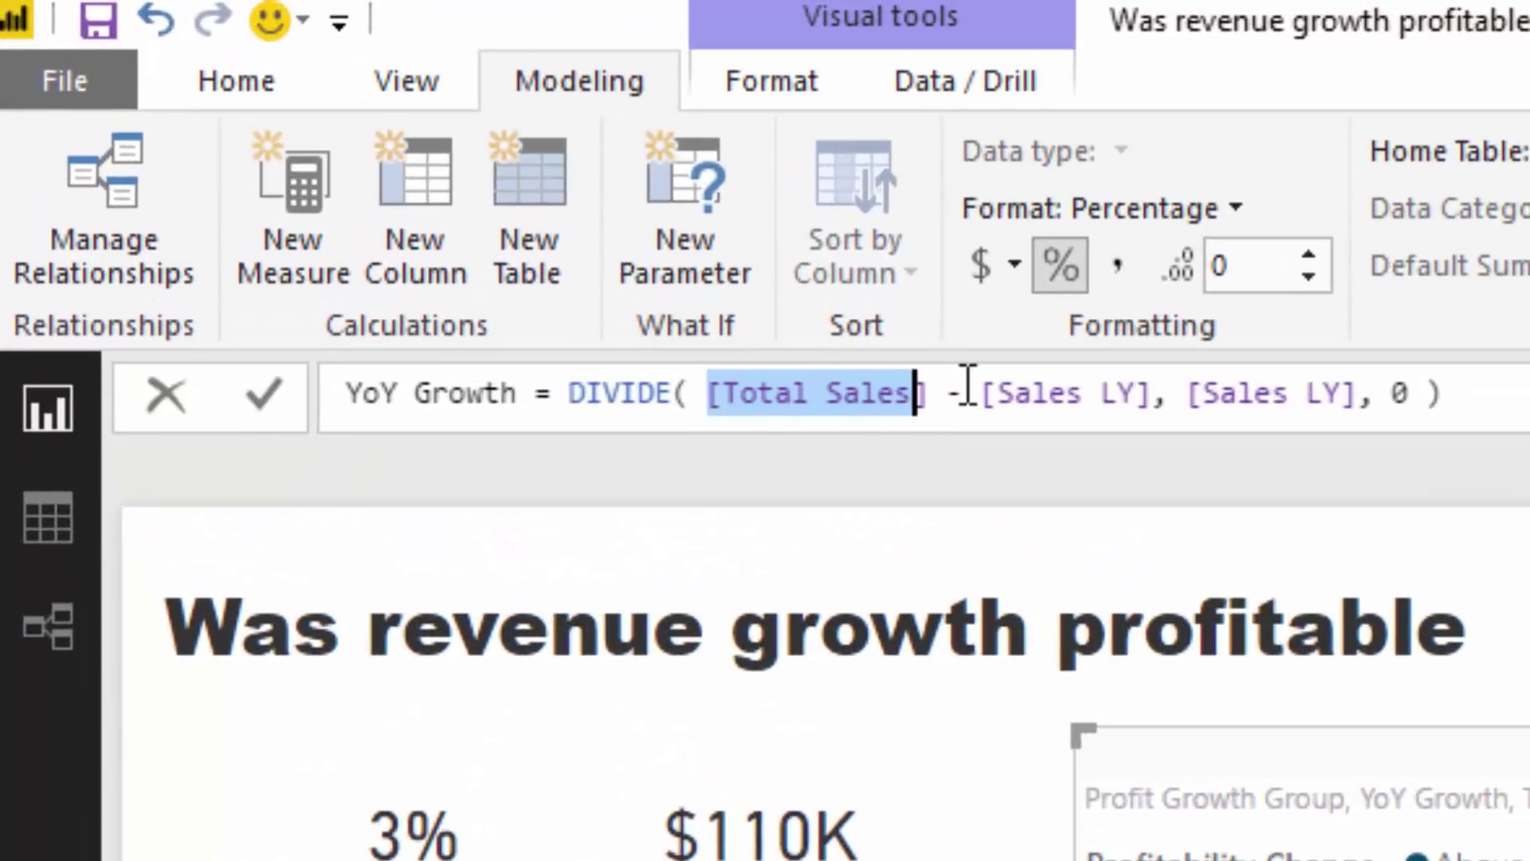
left_click_drag(982, 392, 1368, 422)
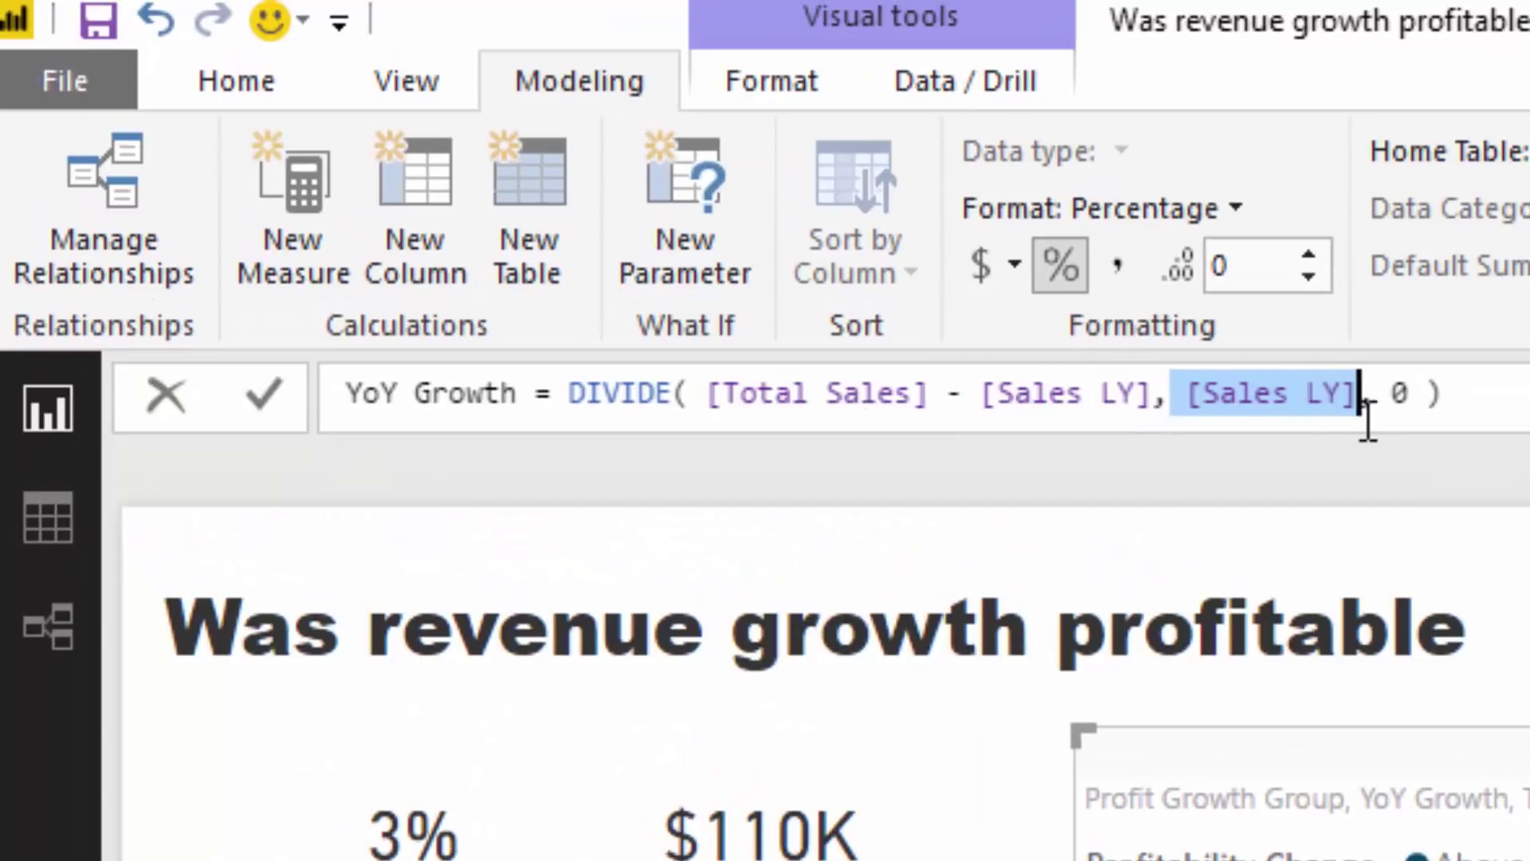
left_click(1503, 415)
left_click_drag(519, 393, 325, 399)
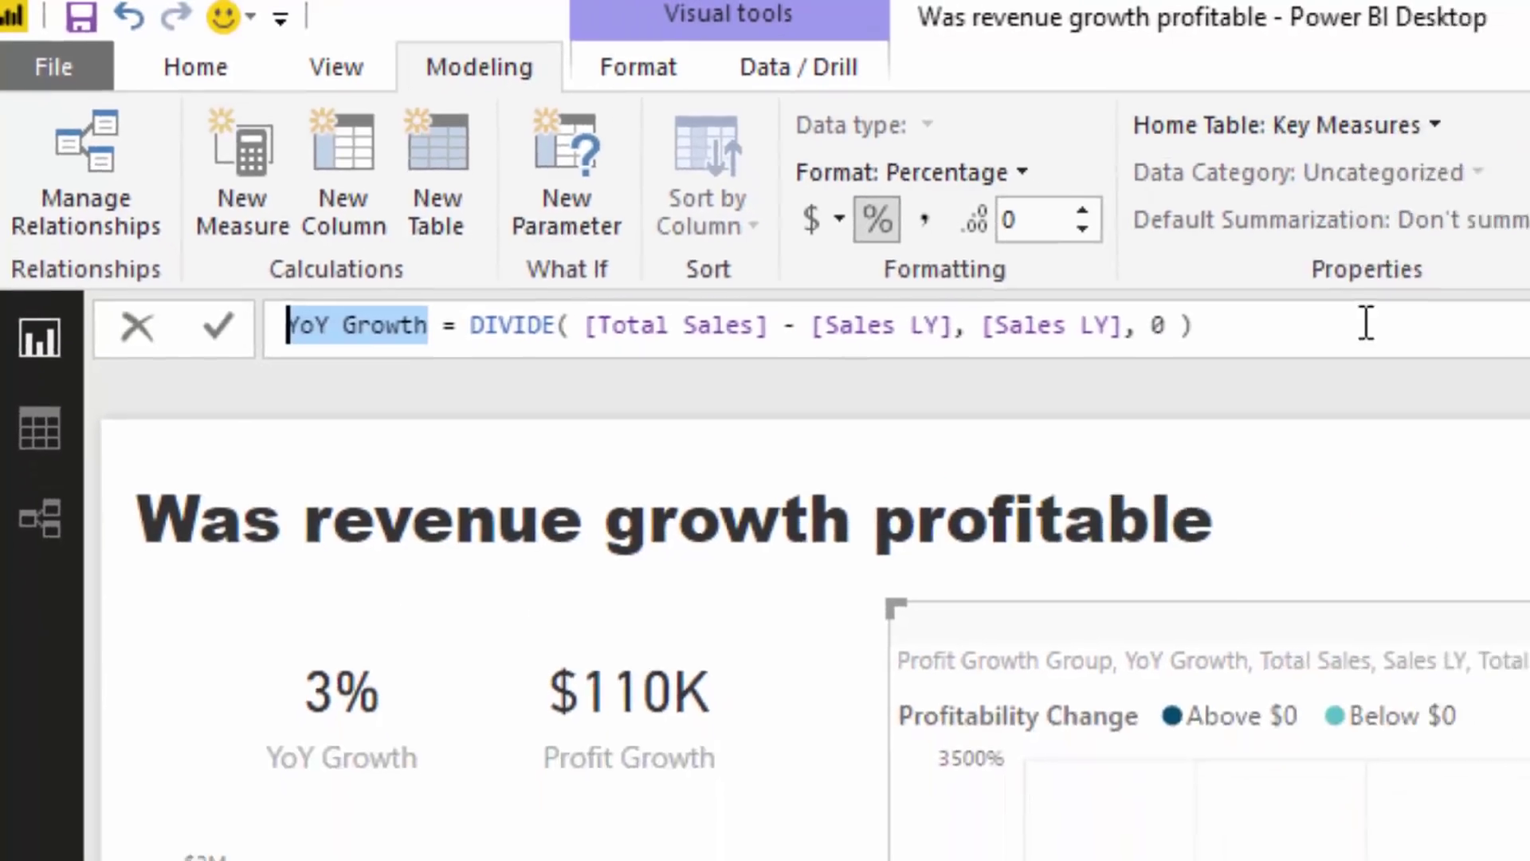
left_click(1514, 393)
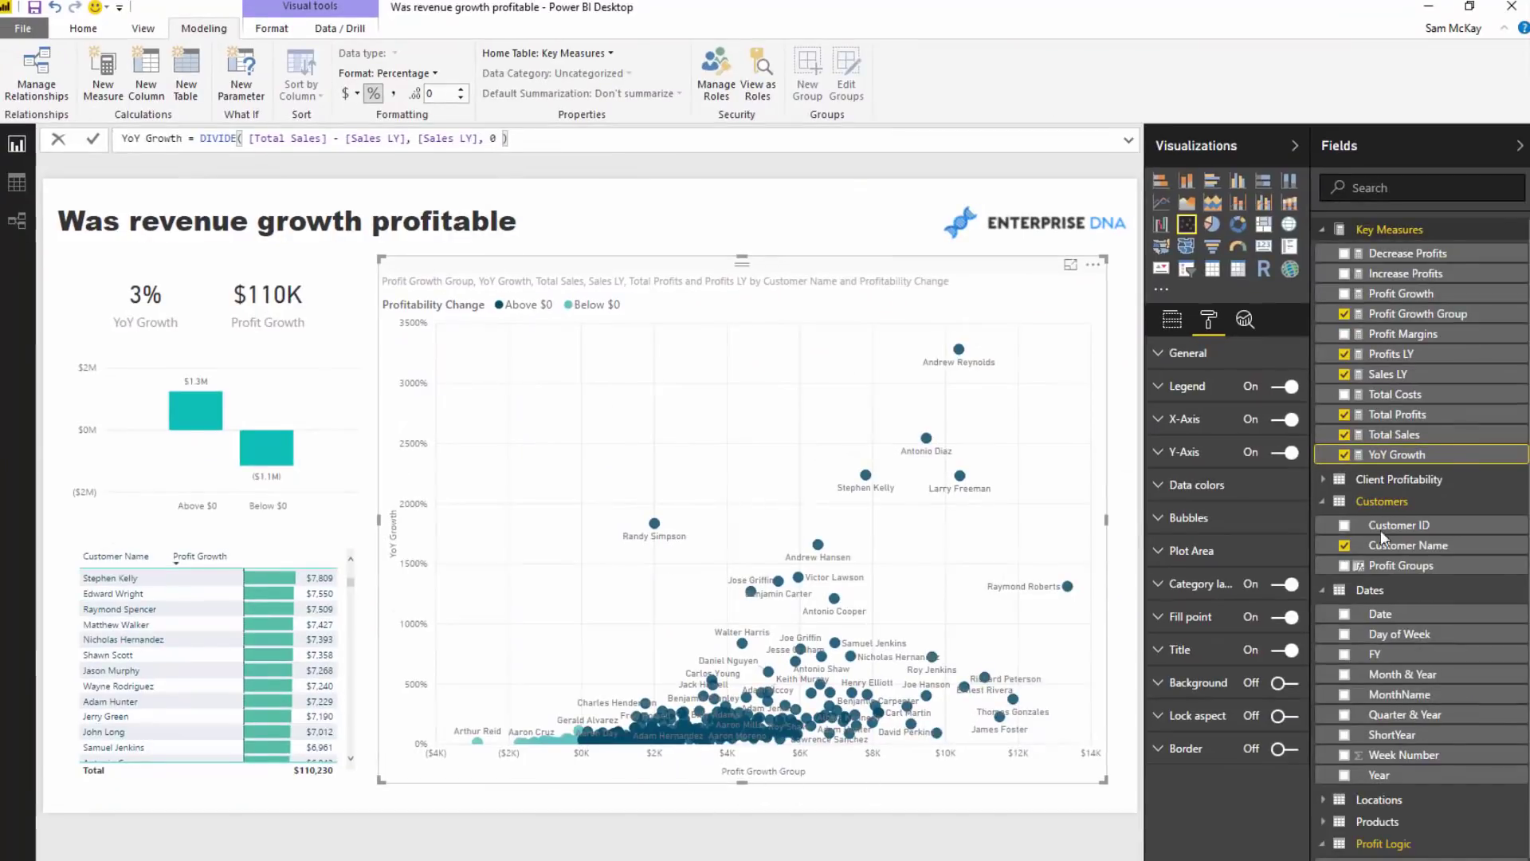
Review the Total Profits, Profits LY and Profit Growth measure formulas.
left_click(1427, 415)
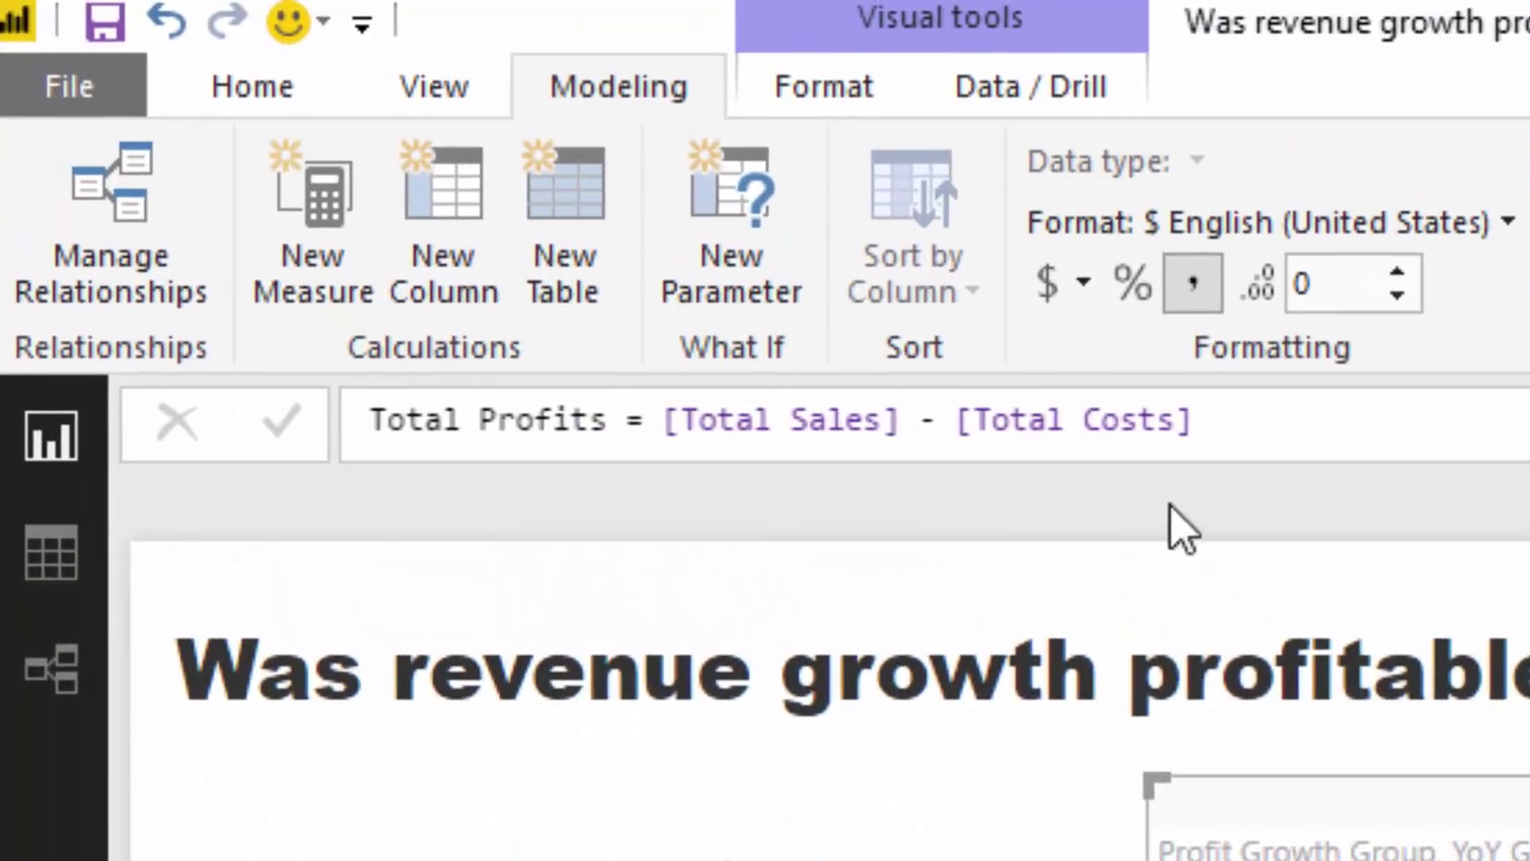
left_click_drag(1270, 423, 356, 396)
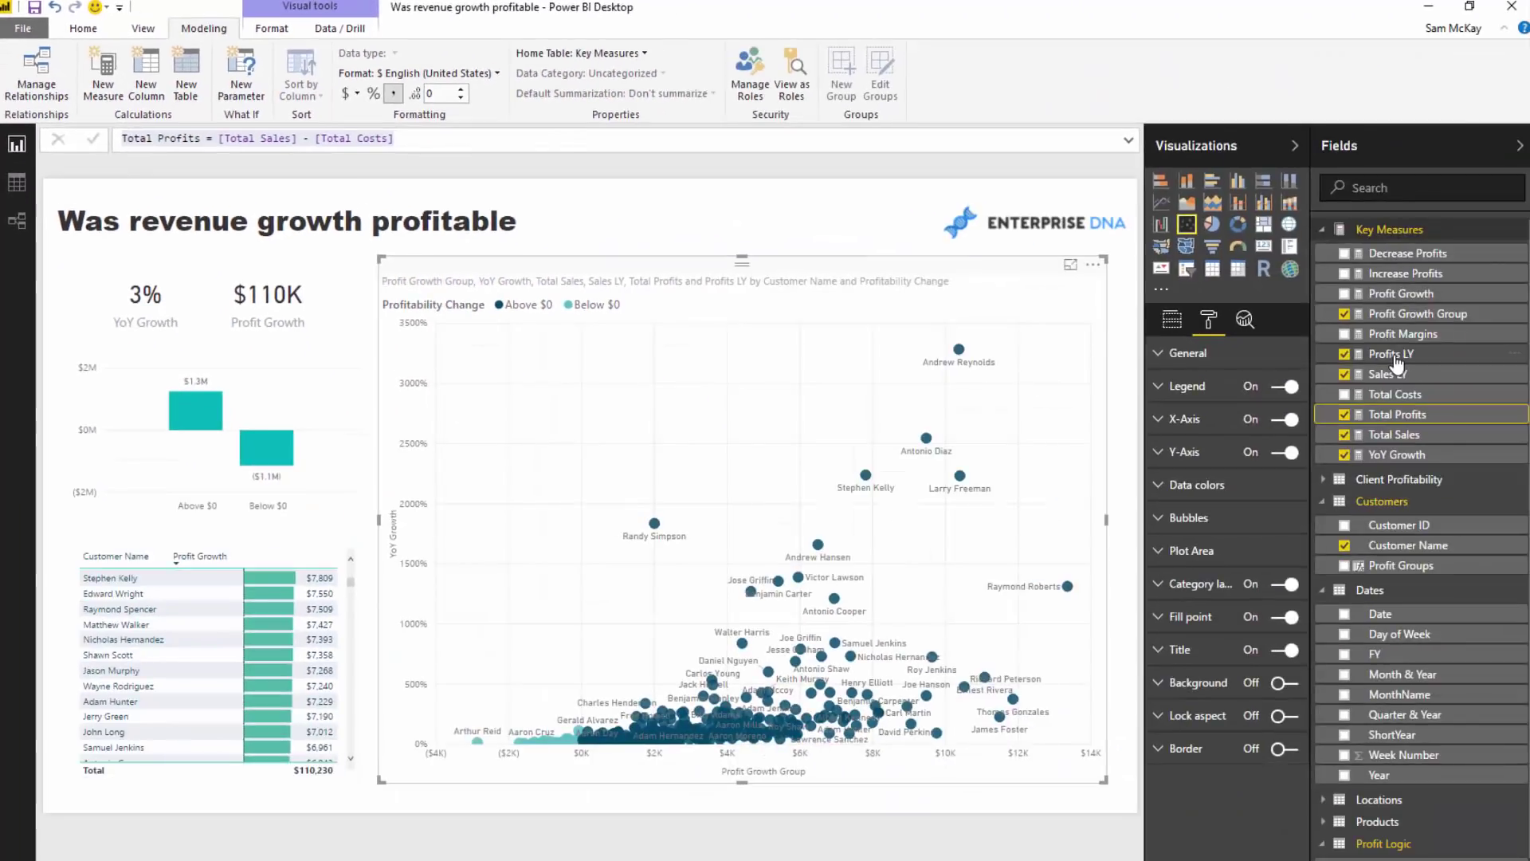
left_click(1393, 354)
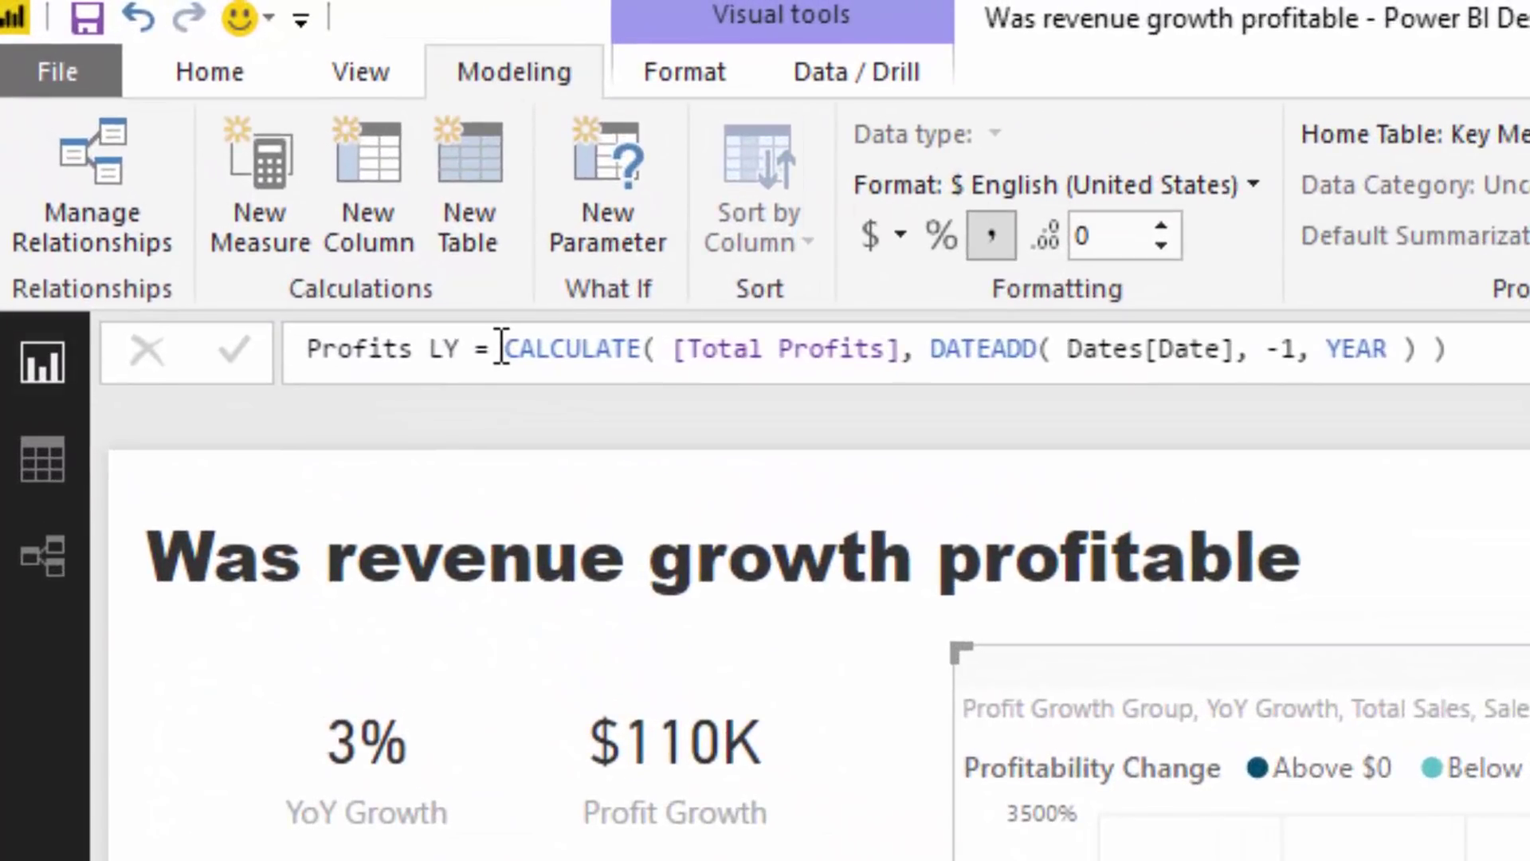
left_click_drag(502, 348, 1450, 351)
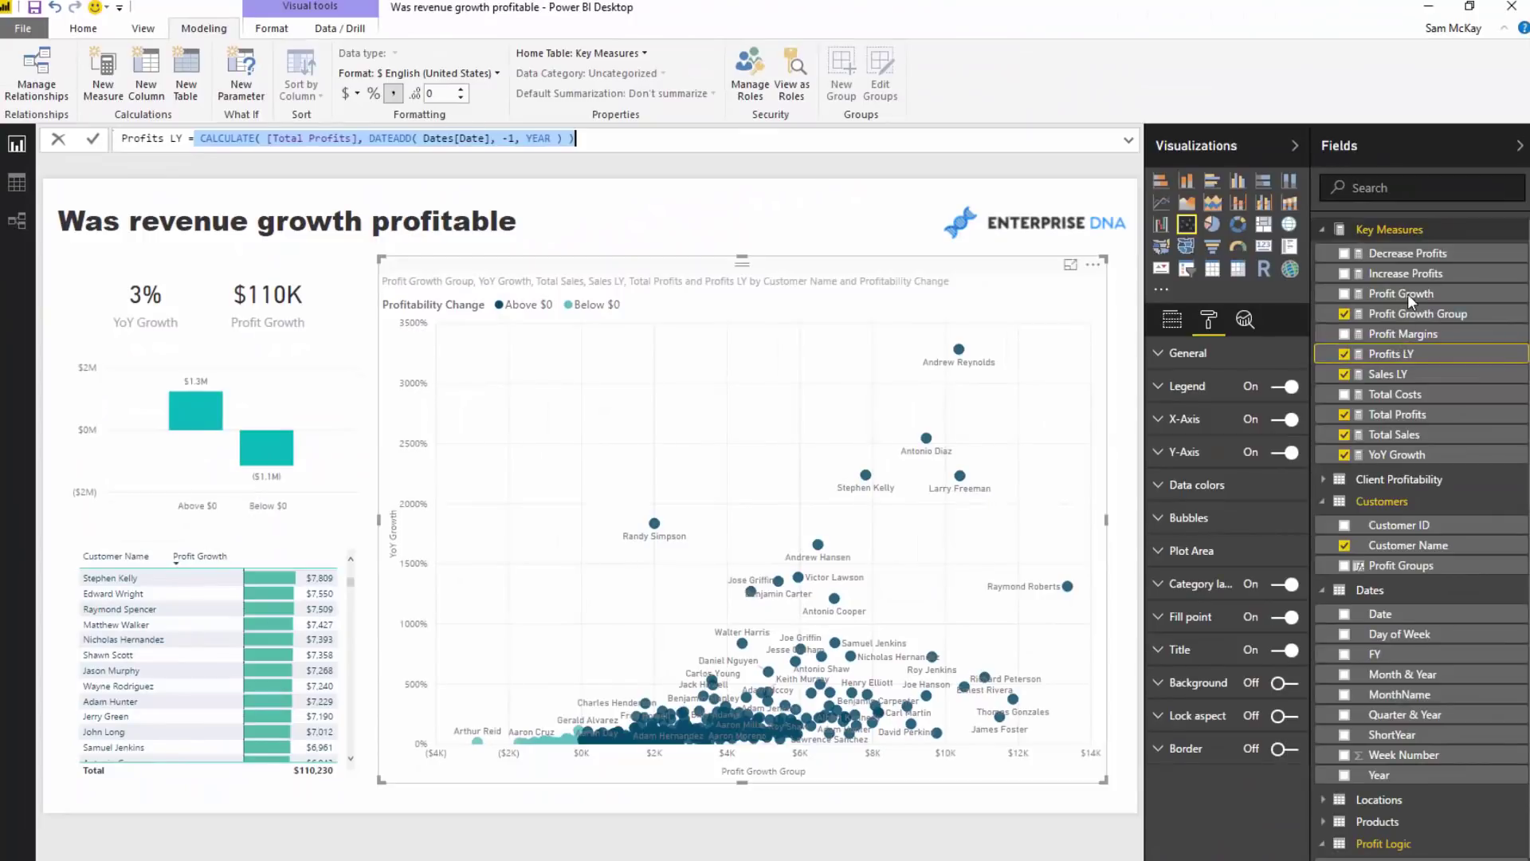
left_click(1408, 293)
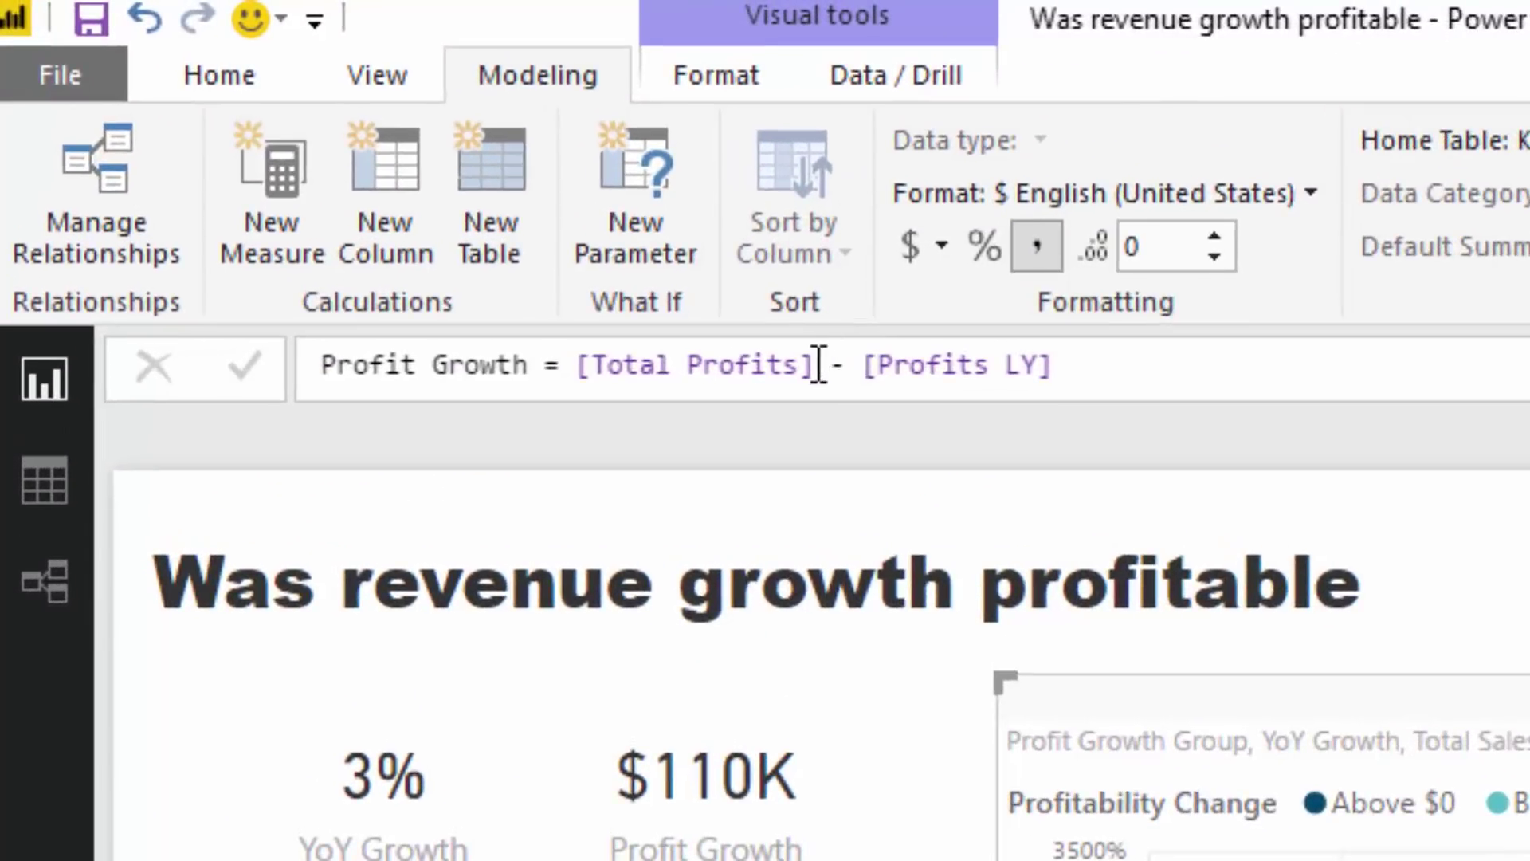
left_click_drag(757, 341, 519, 337)
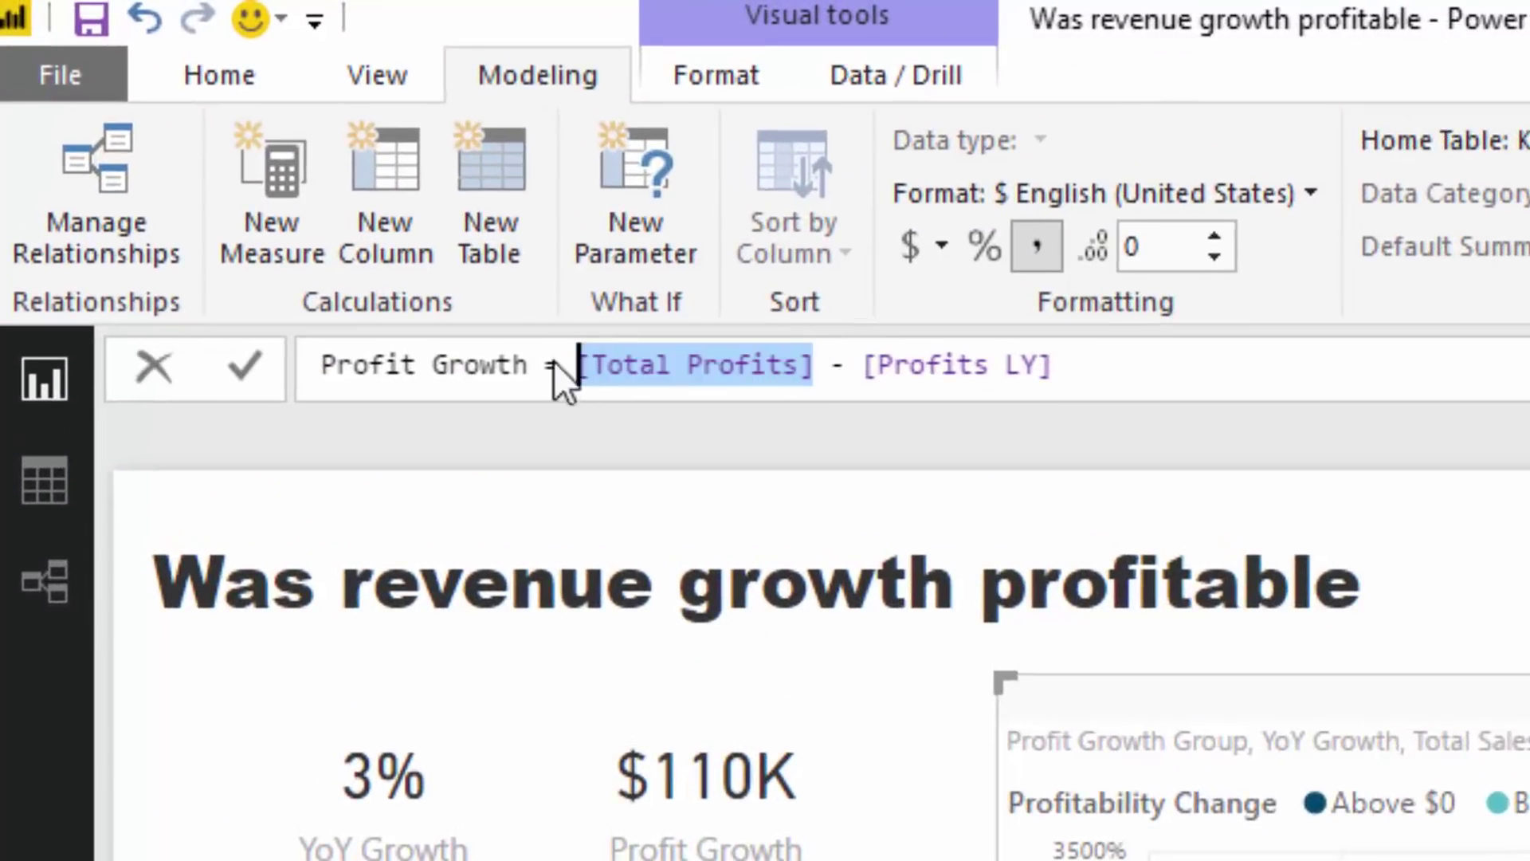
left_click(1029, 341)
Highlight Profits LY in the Profit Growth formula, then select the YoY Growth and Profit Growth cards.
left_click_drag(1101, 363, 864, 364)
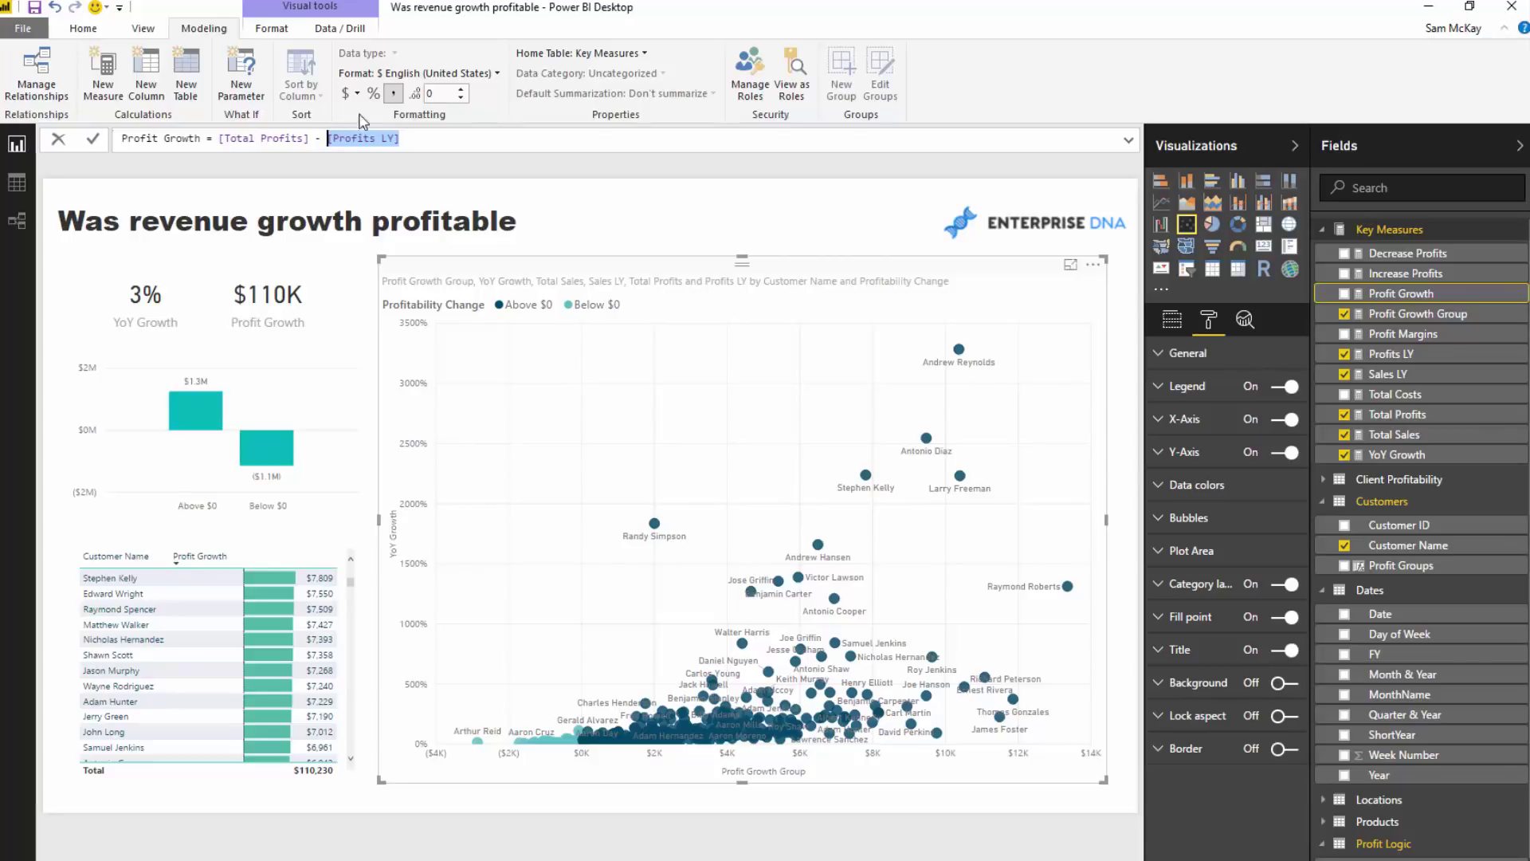
left_click(425, 140)
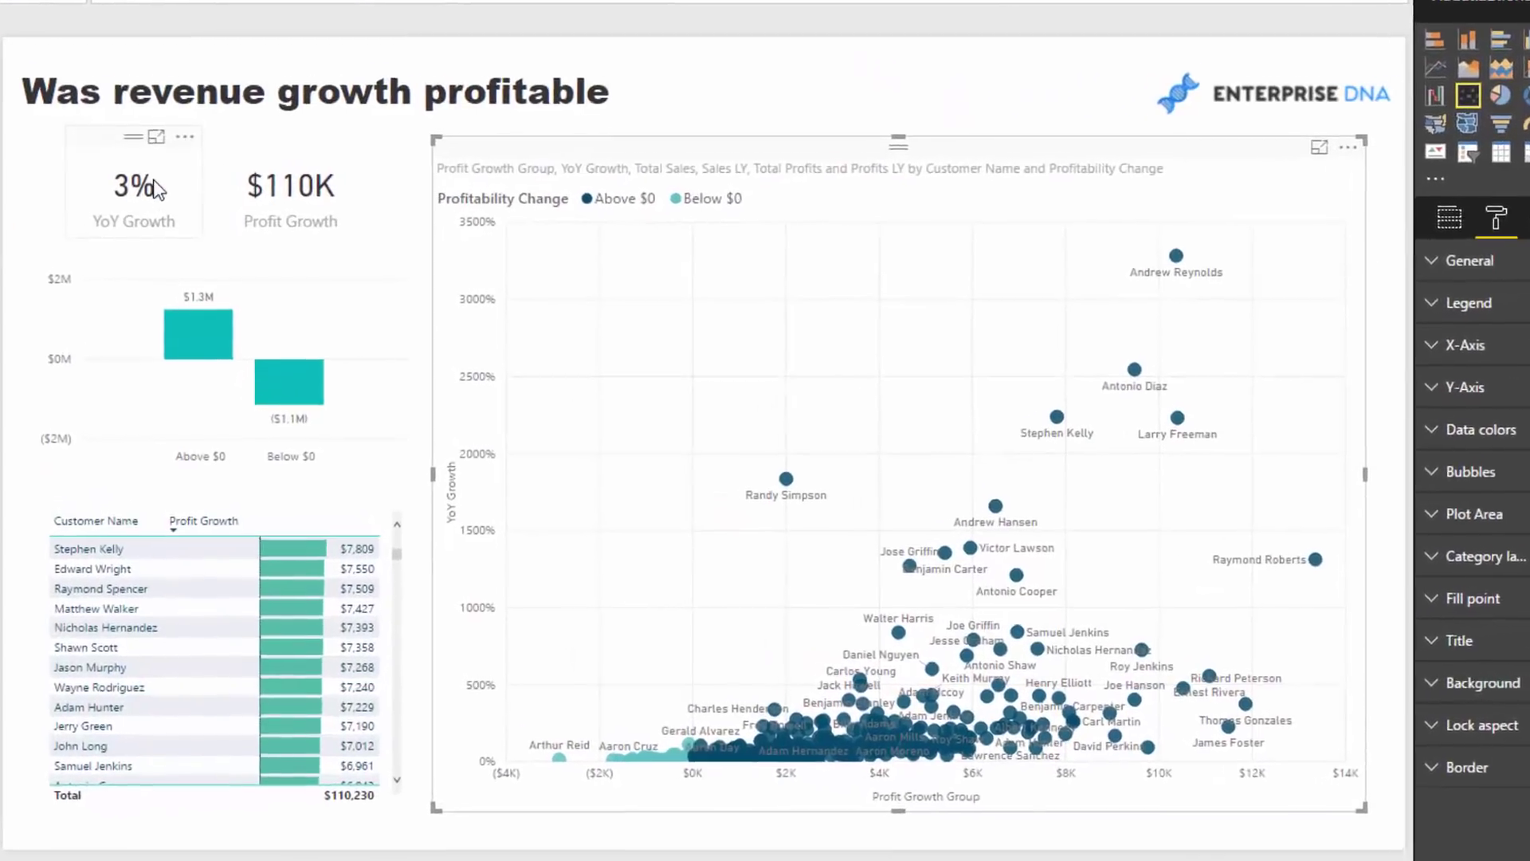
left_click(155, 190)
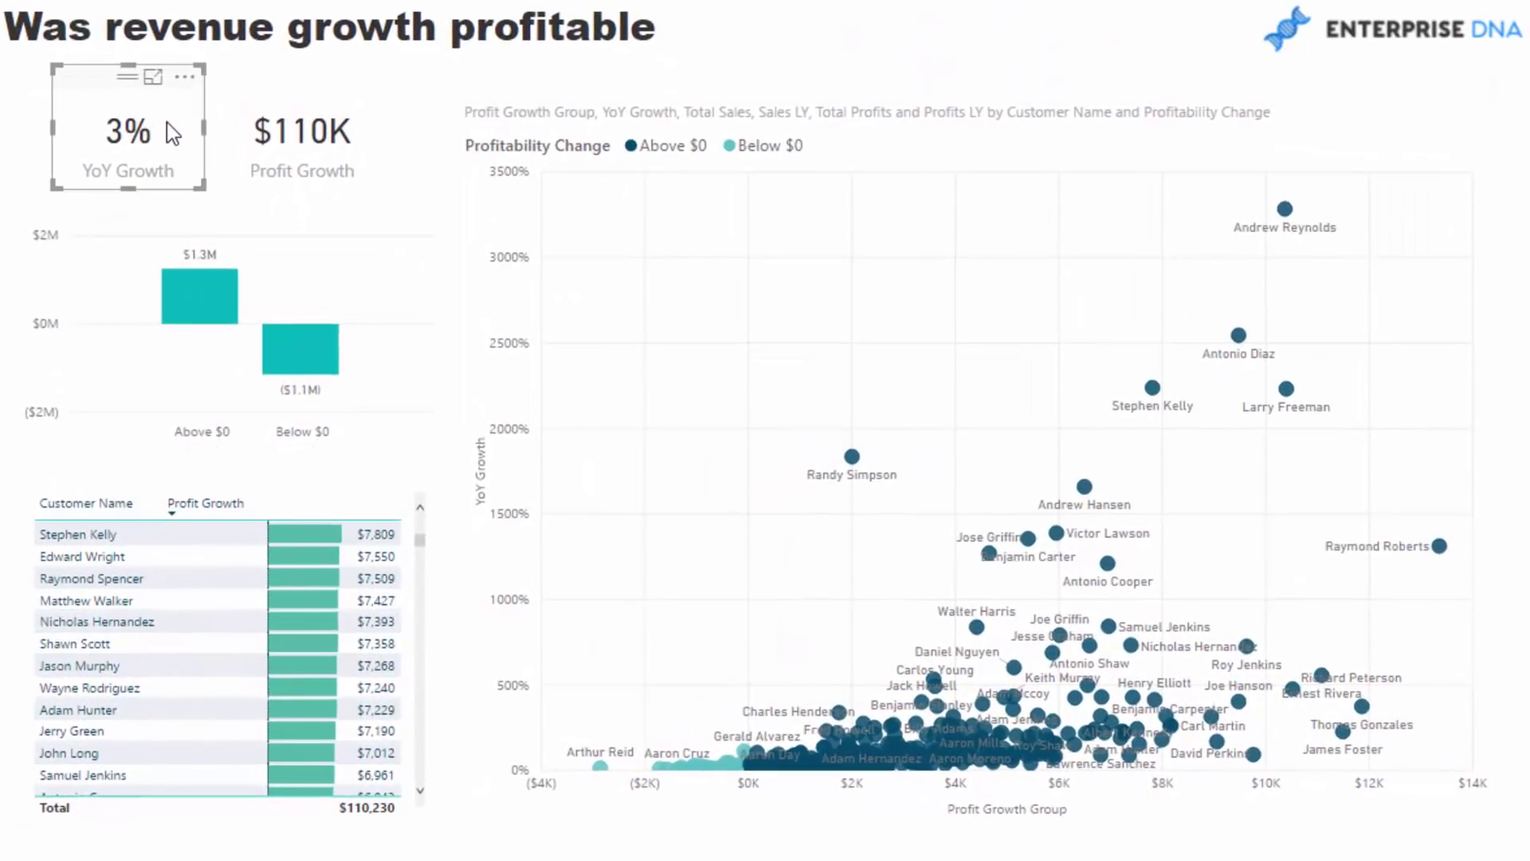
left_click(357, 140)
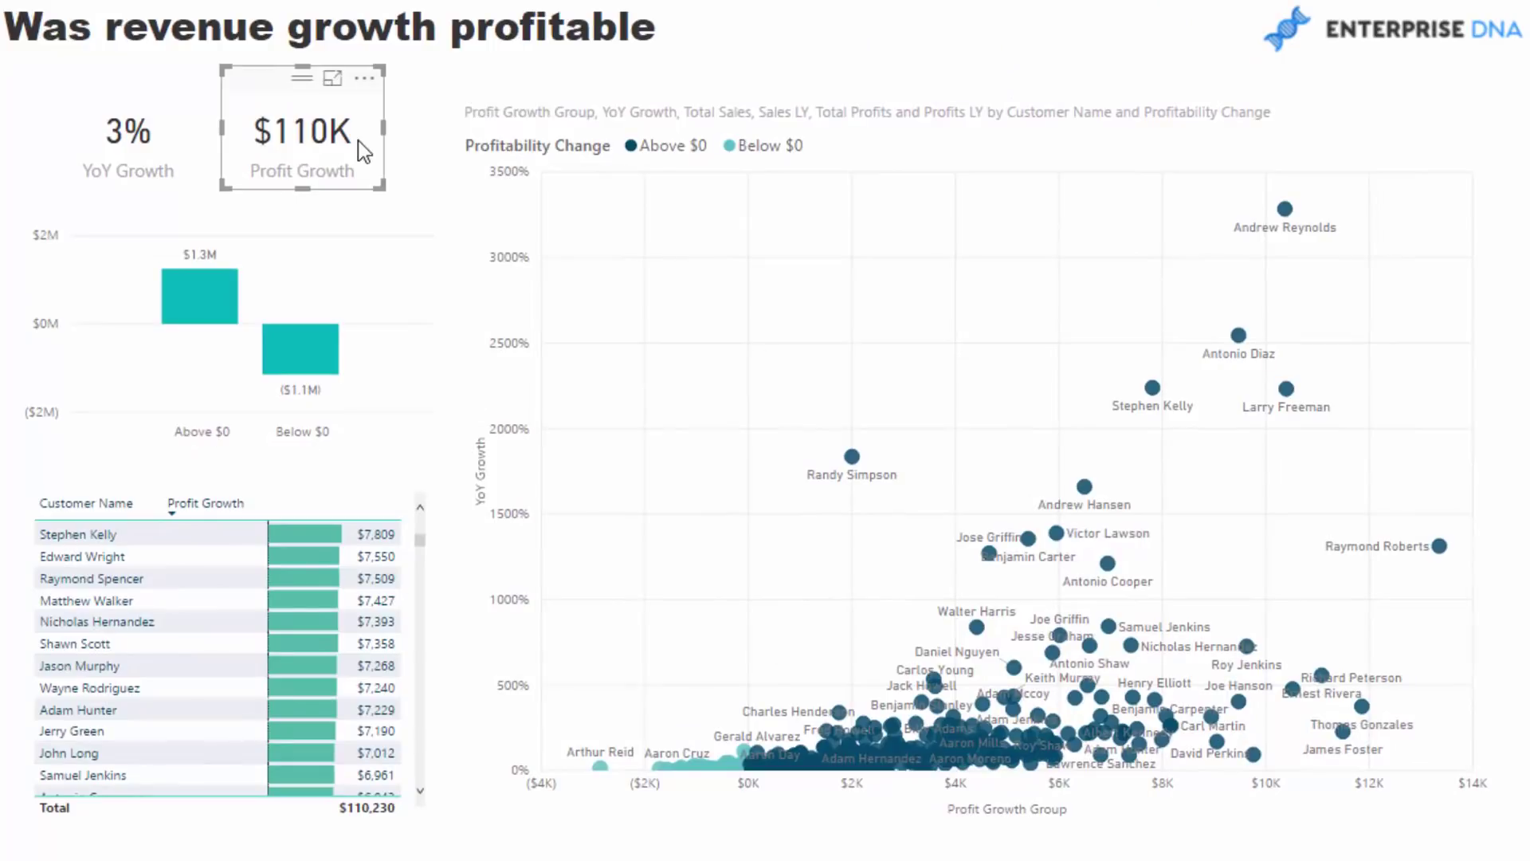
Remove the YoY Growth filter from the customer scatter chart.
left_click(958, 97)
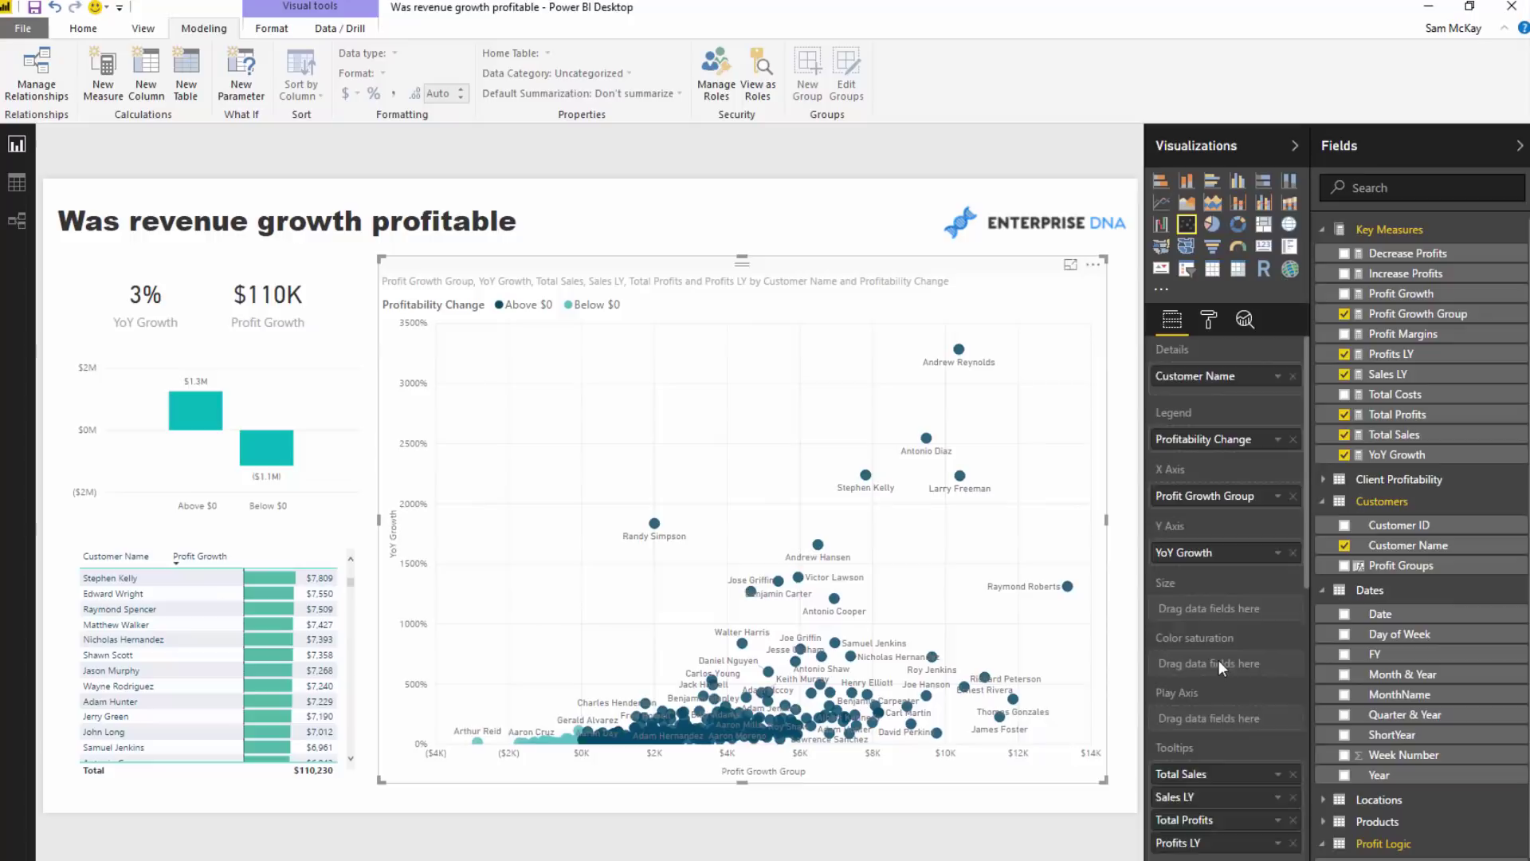
scroll(1218, 659, "down", 5)
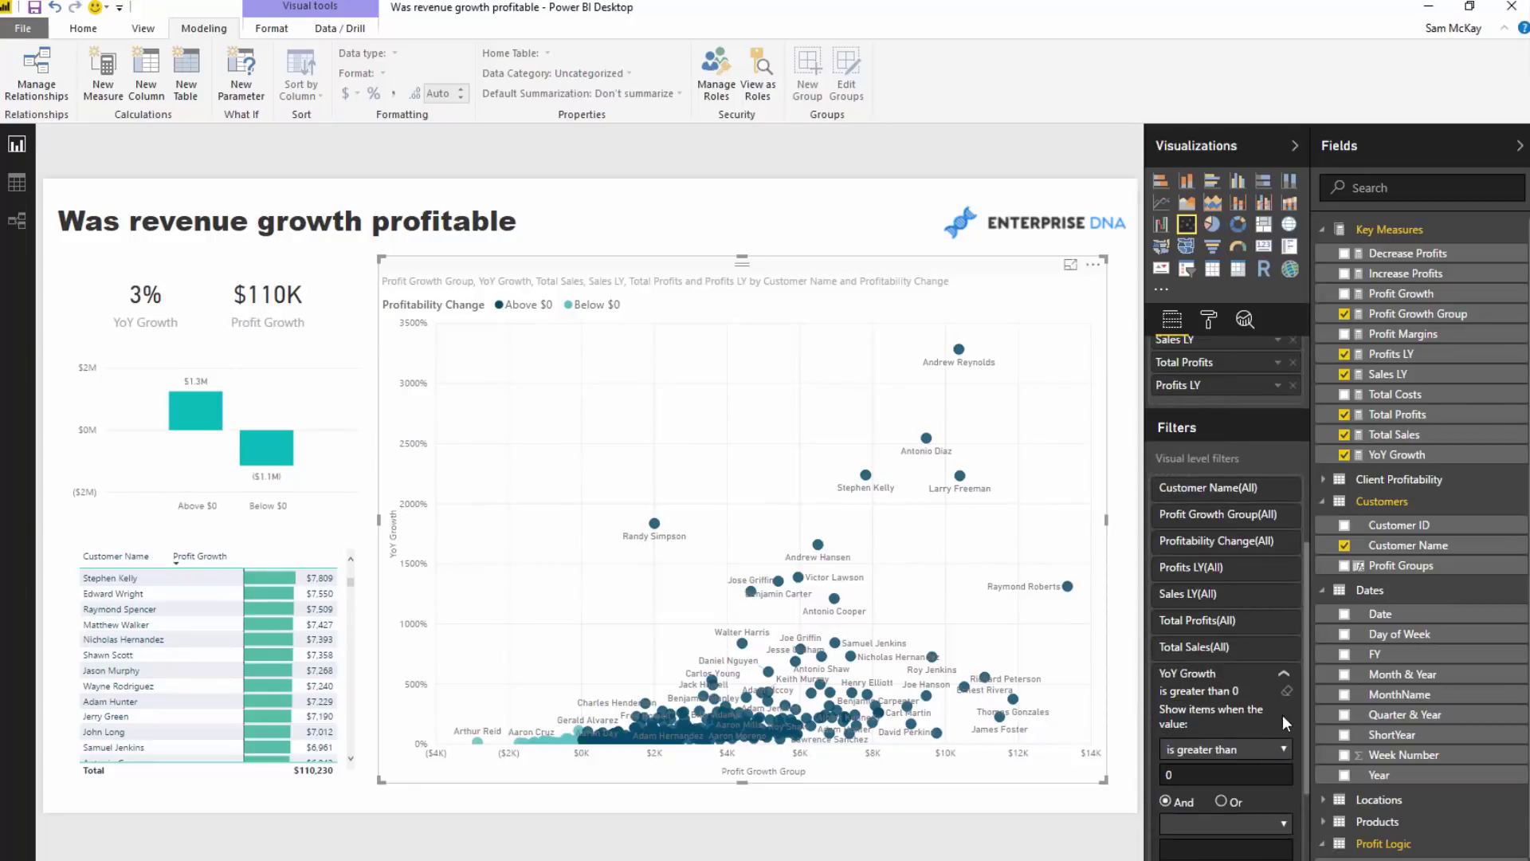
left_click(1289, 691)
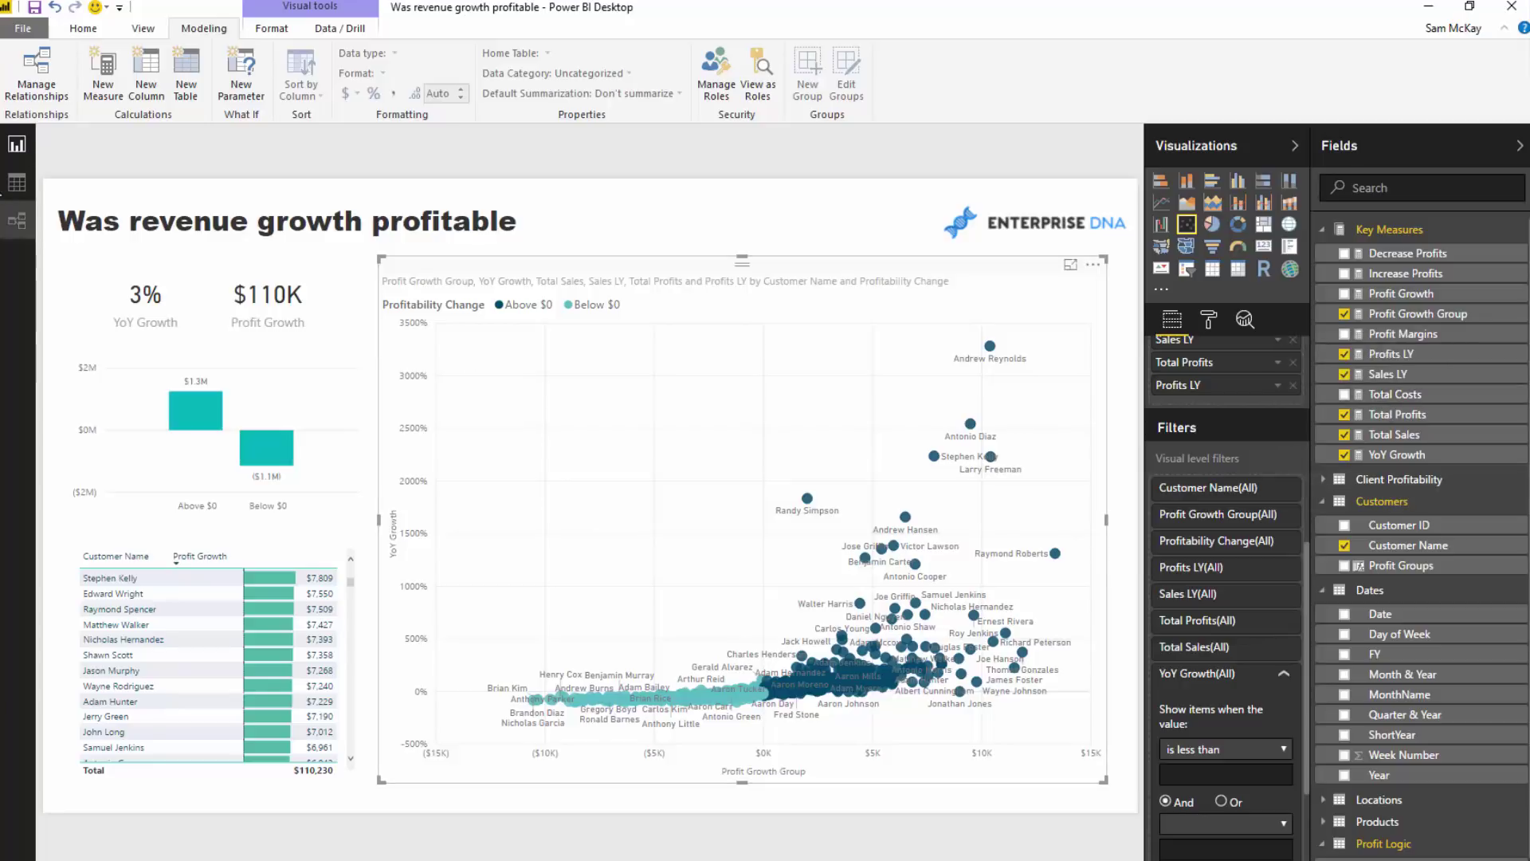
left_click(22, 192)
scroll(1426, 625, "down", 3)
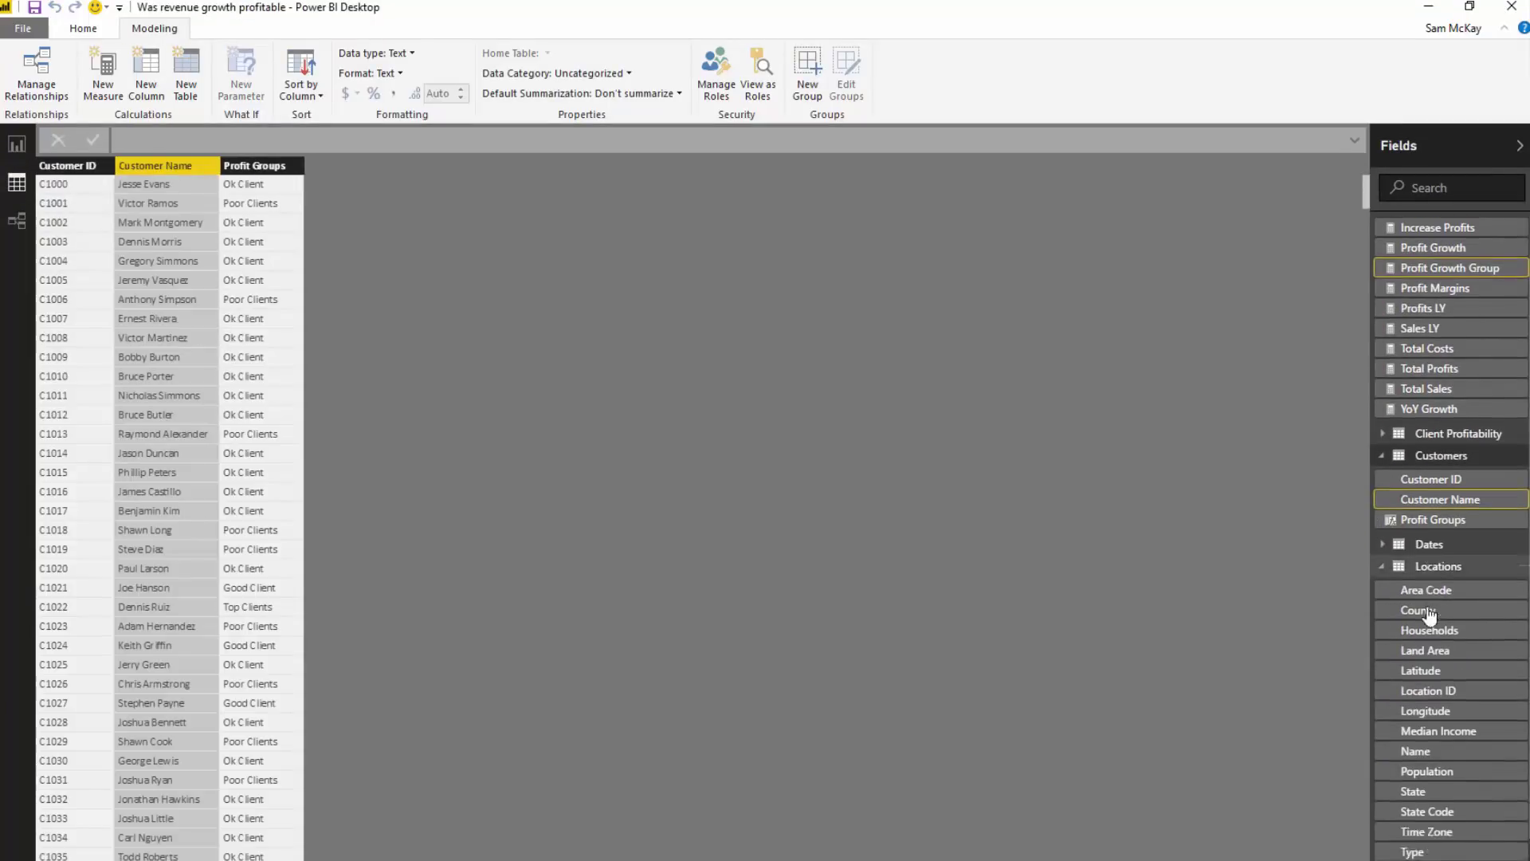
left_click(1393, 500)
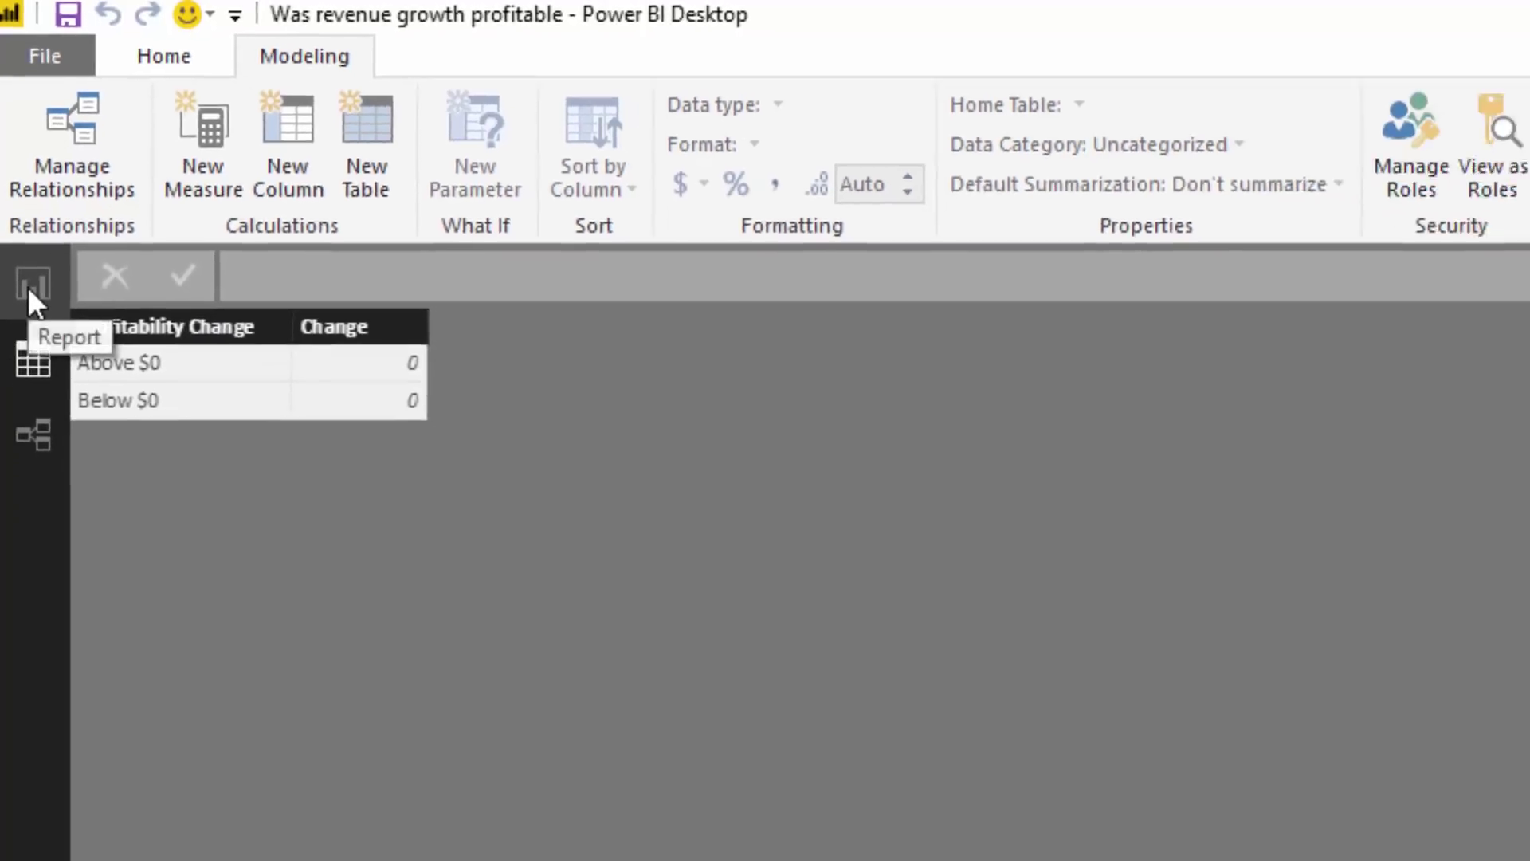
left_click(20, 185)
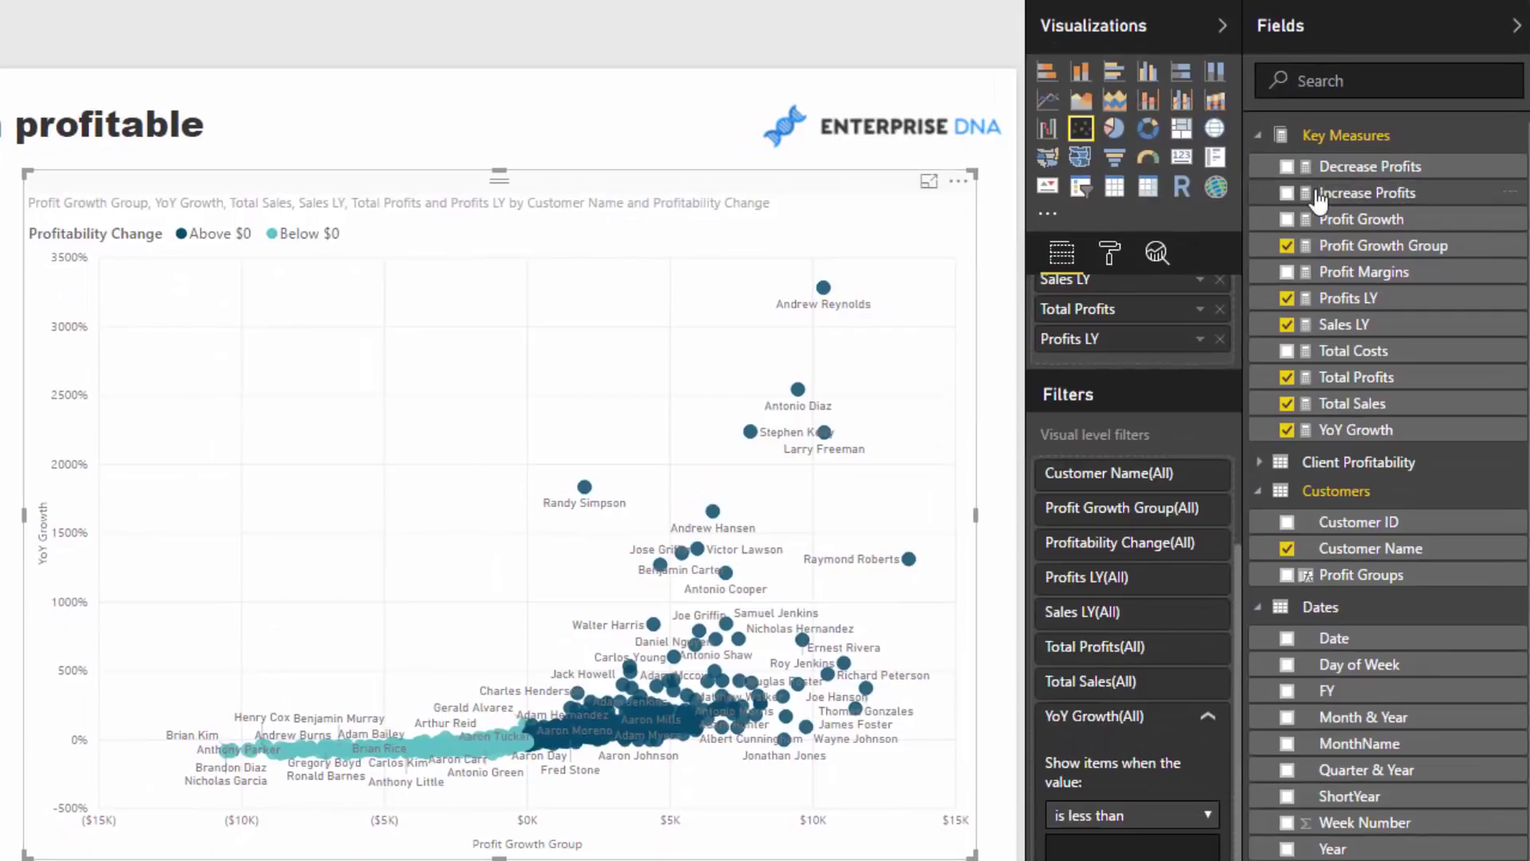
Study the Increase Profits formula: its Profit Growth reference, customer list and Profit Logic Change threshold.
left_click(1365, 192)
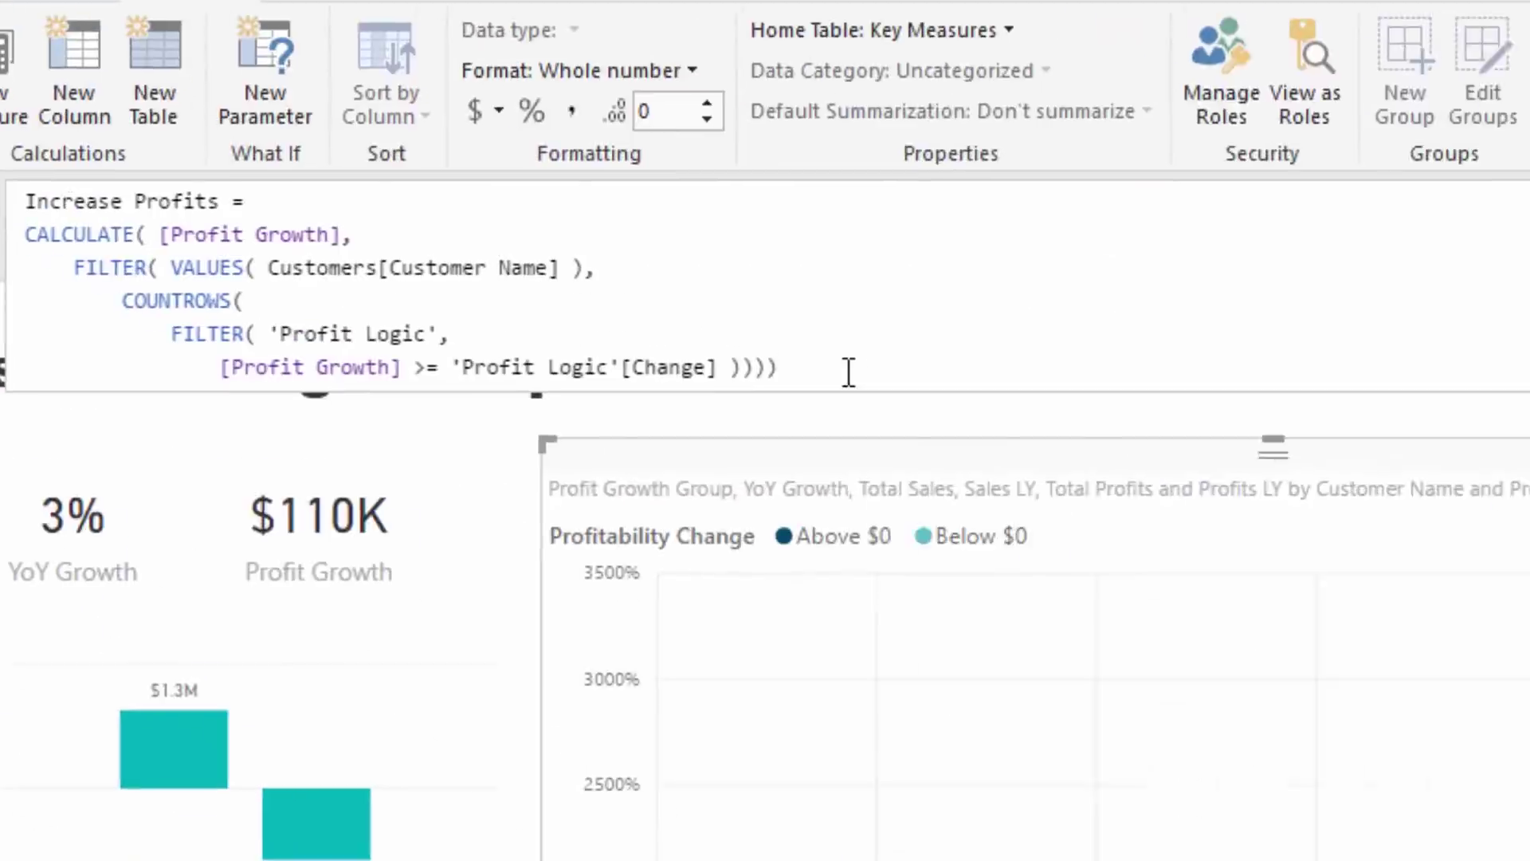
left_click_drag(792, 373, 27, 228)
left_click_drag(162, 338, 125, 332)
mouse_move(777, 414)
left_mouse_down()
mouse_move(830, 410)
mouse_move(501, 414)
mouse_move(768, 403)
left_mouse_up()
left_click(501, 415)
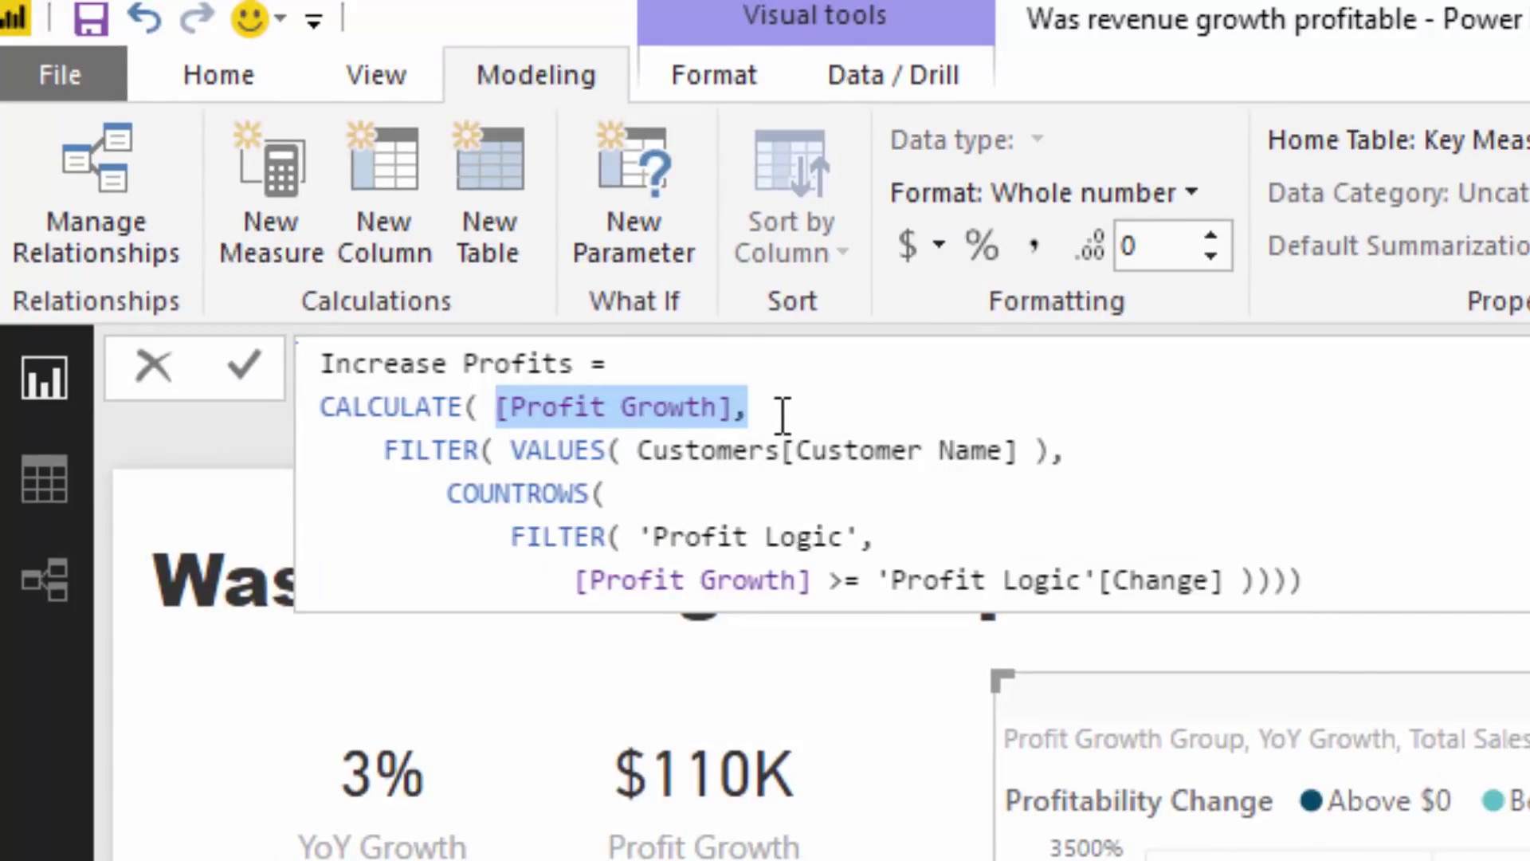
left_click_drag(510, 448, 1088, 461)
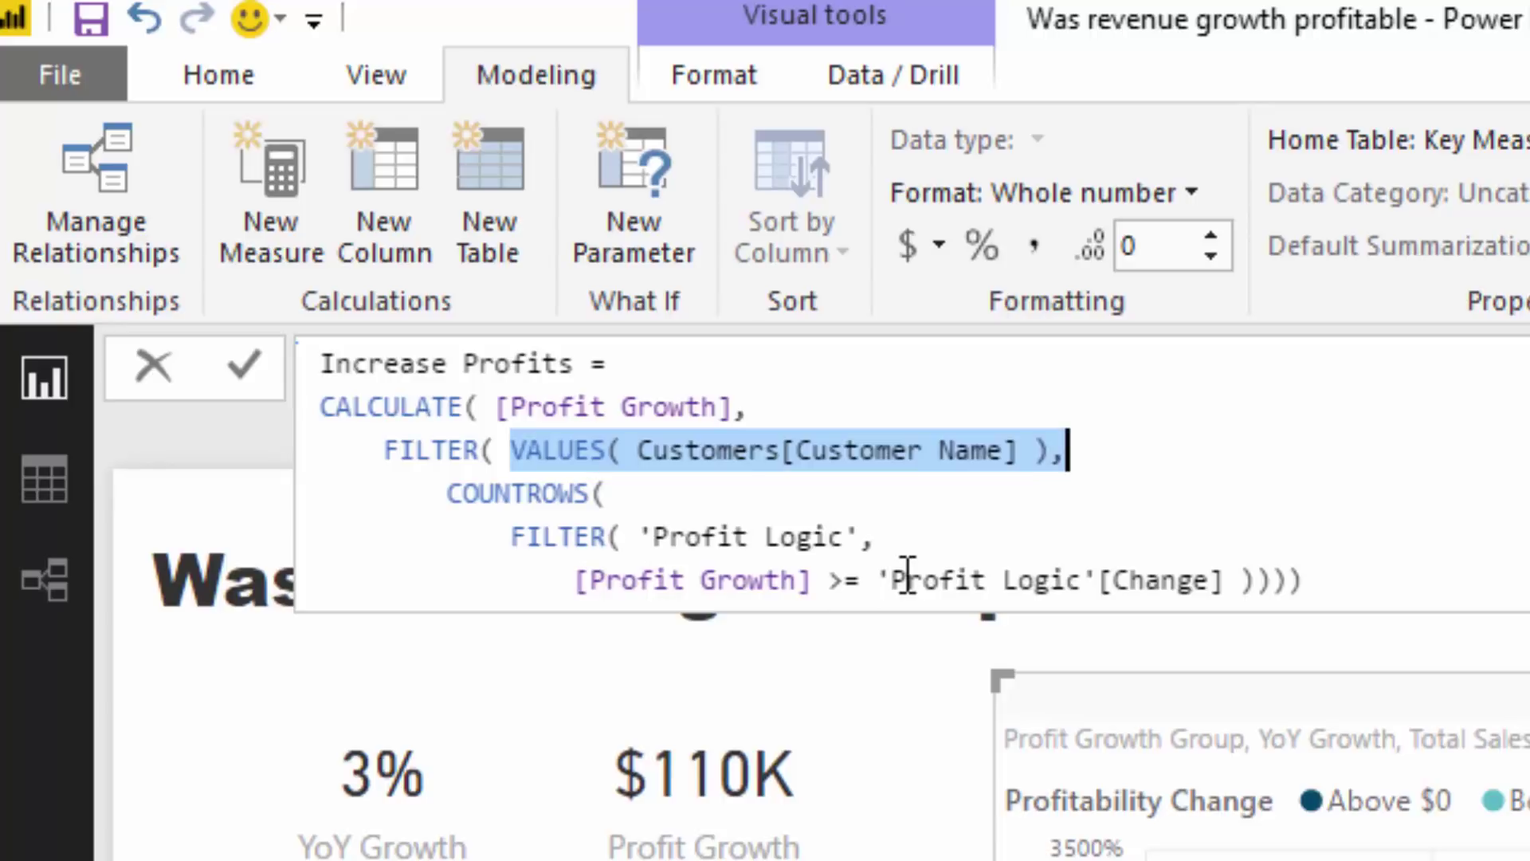
left_click_drag(885, 582, 1233, 592)
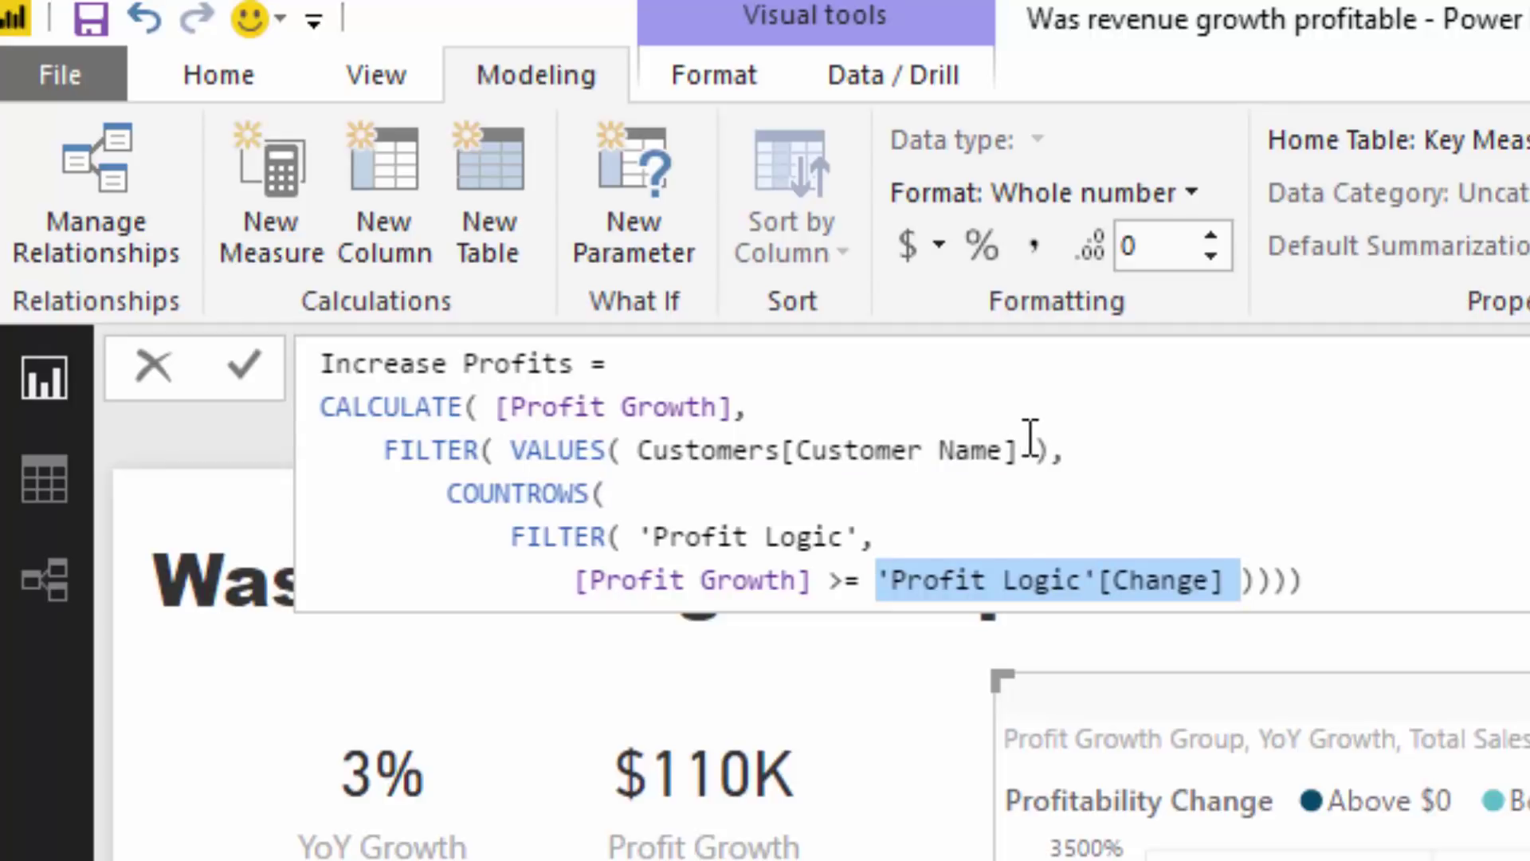
left_click_drag(744, 406, 480, 407)
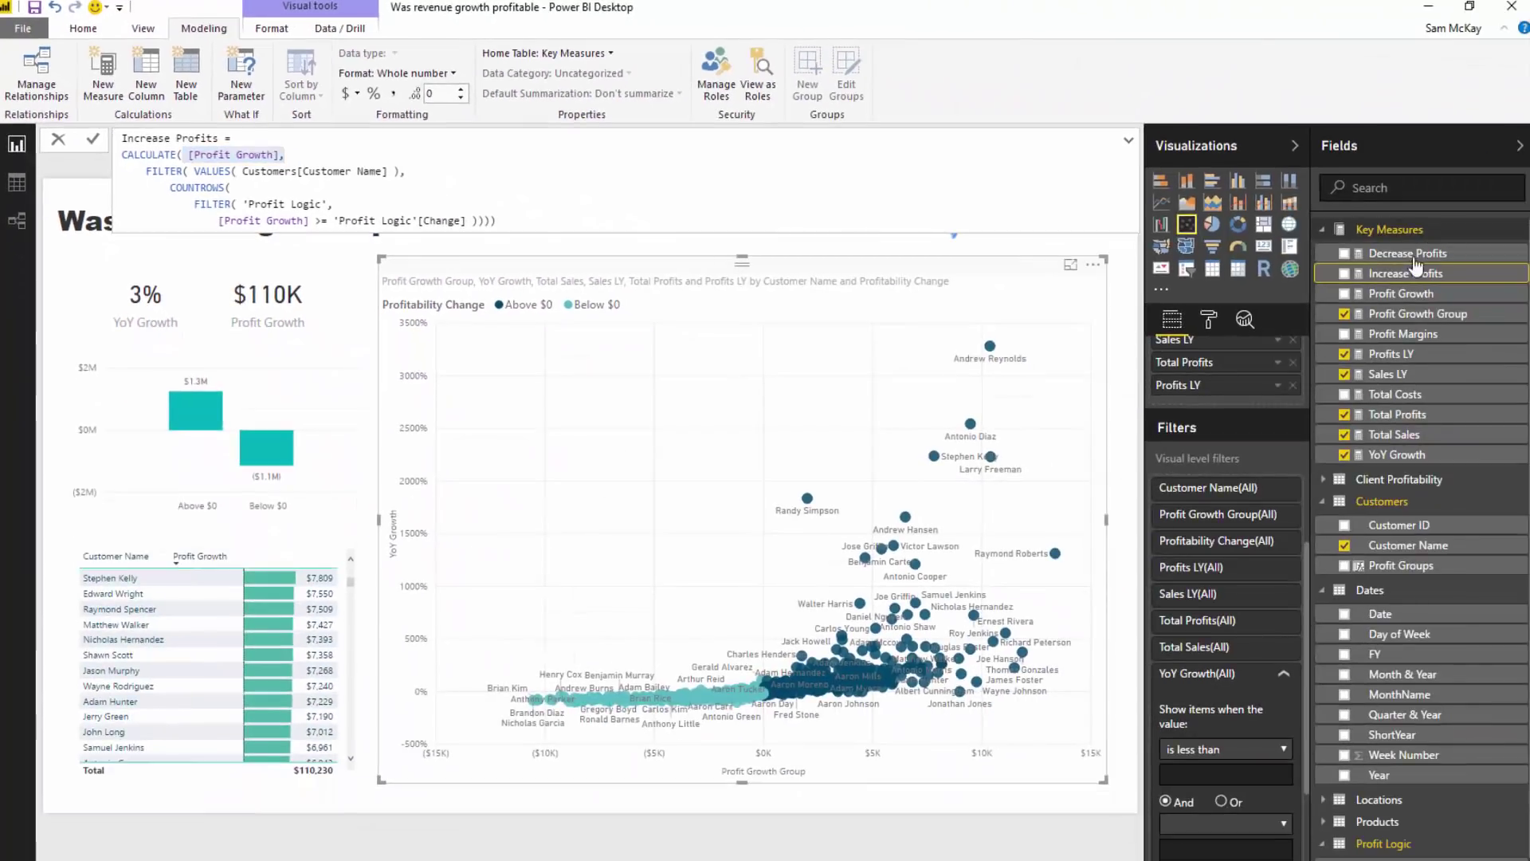
Display the Decrease Profits formula and highlight its Profit Growth references.
left_click(1482, 266)
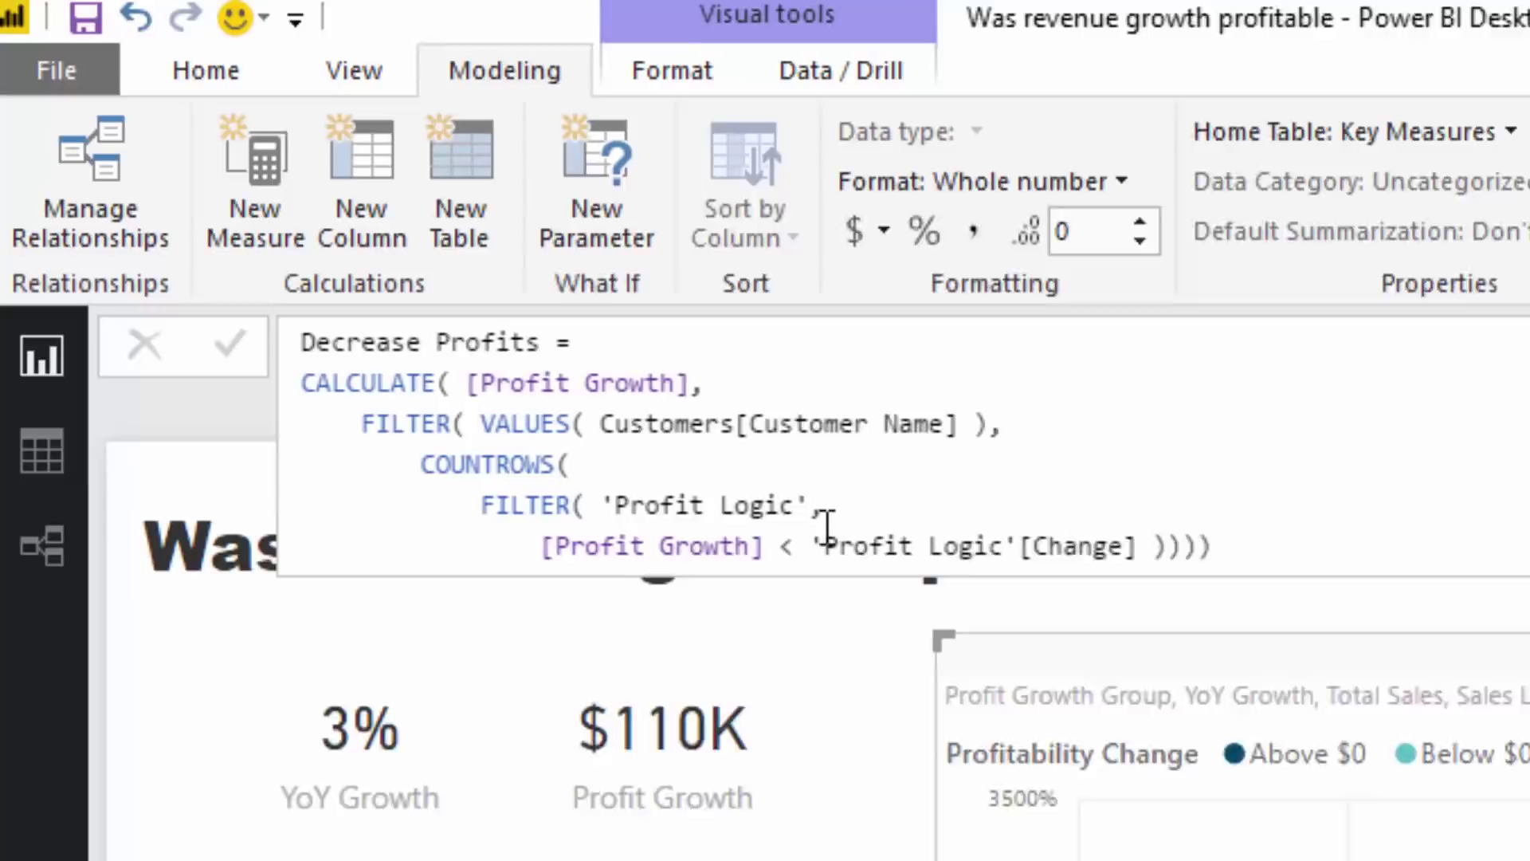
left_click_drag(719, 381, 495, 405)
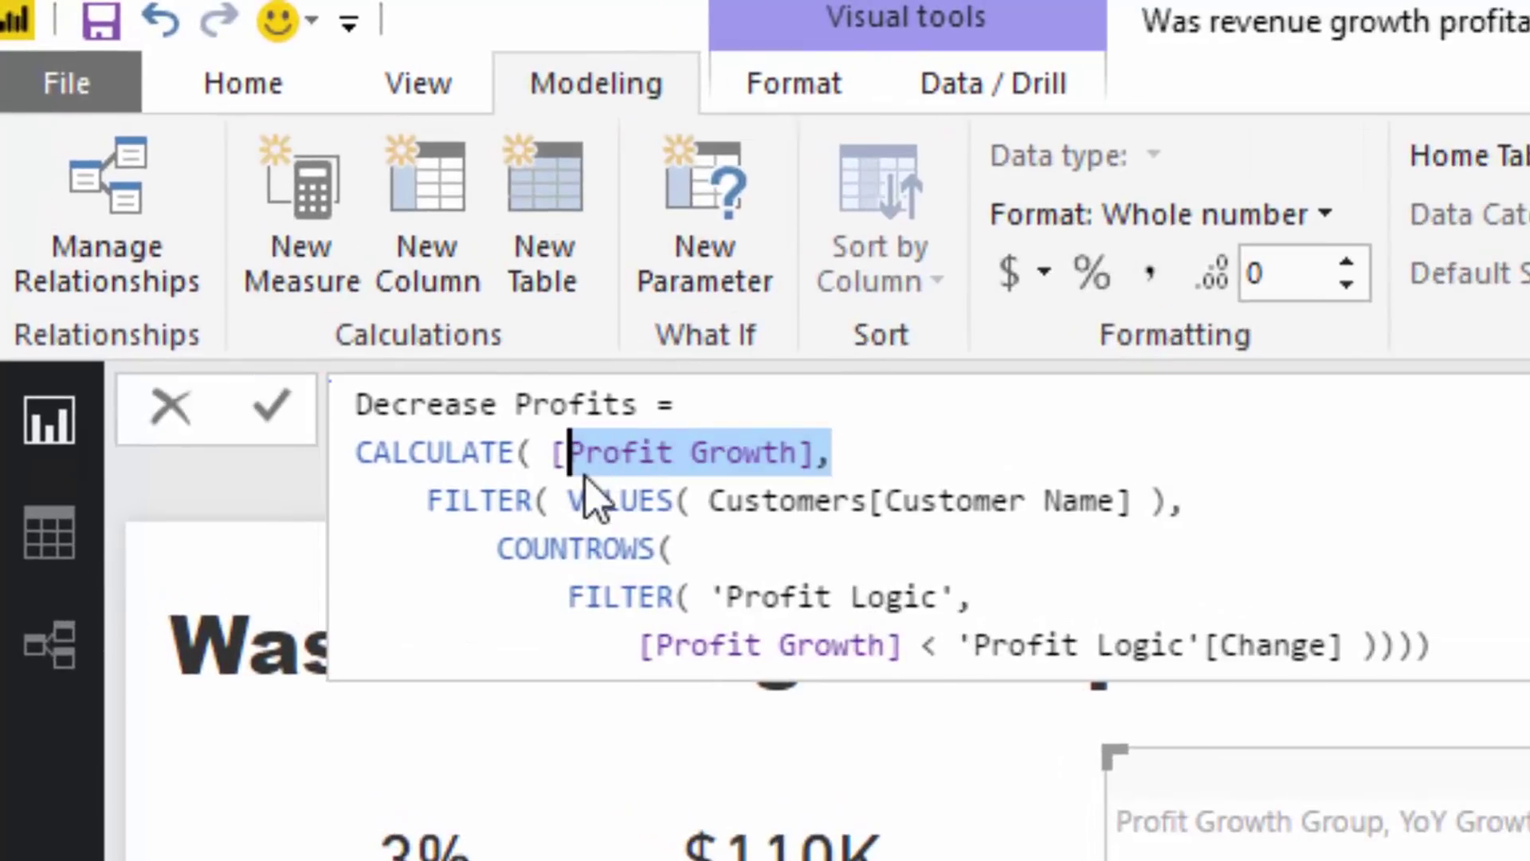
left_click_drag(638, 646, 905, 661)
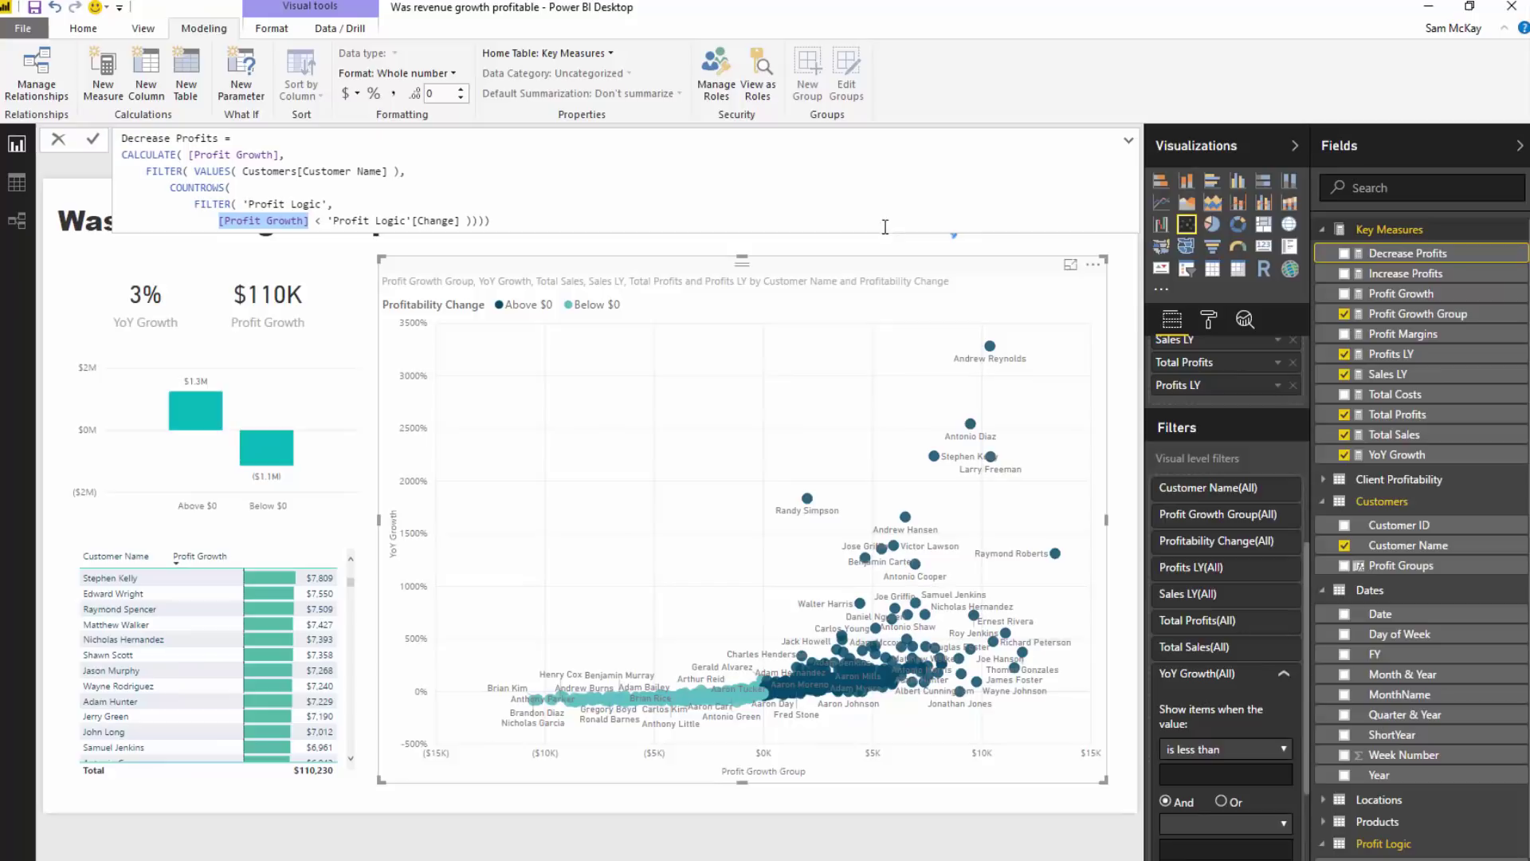
left_click(1408, 316)
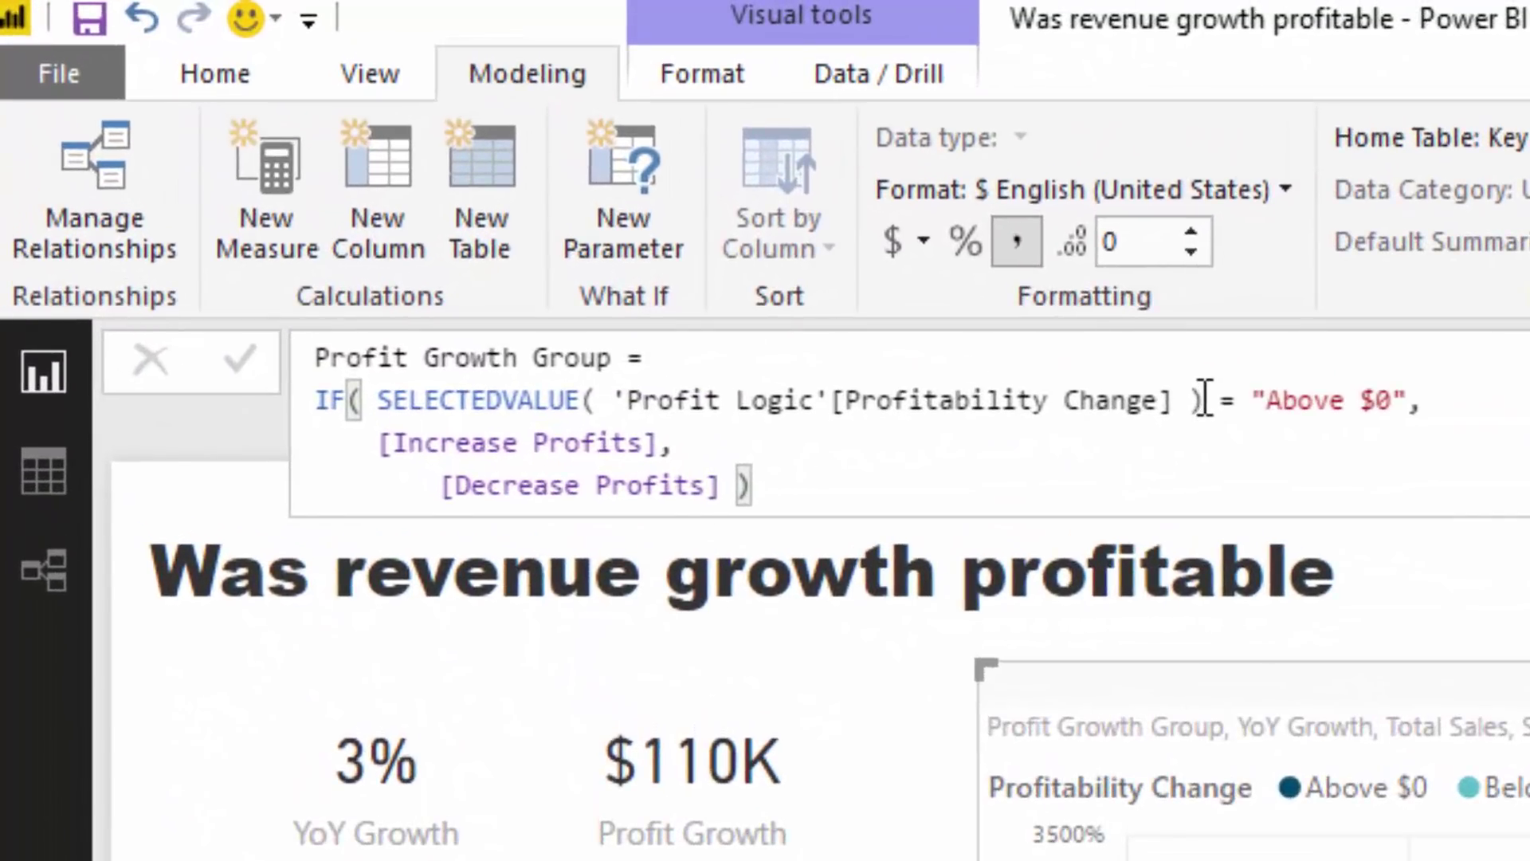
left_click_drag(981, 327, 334, 328)
left_click_drag(411, 402, 380, 400)
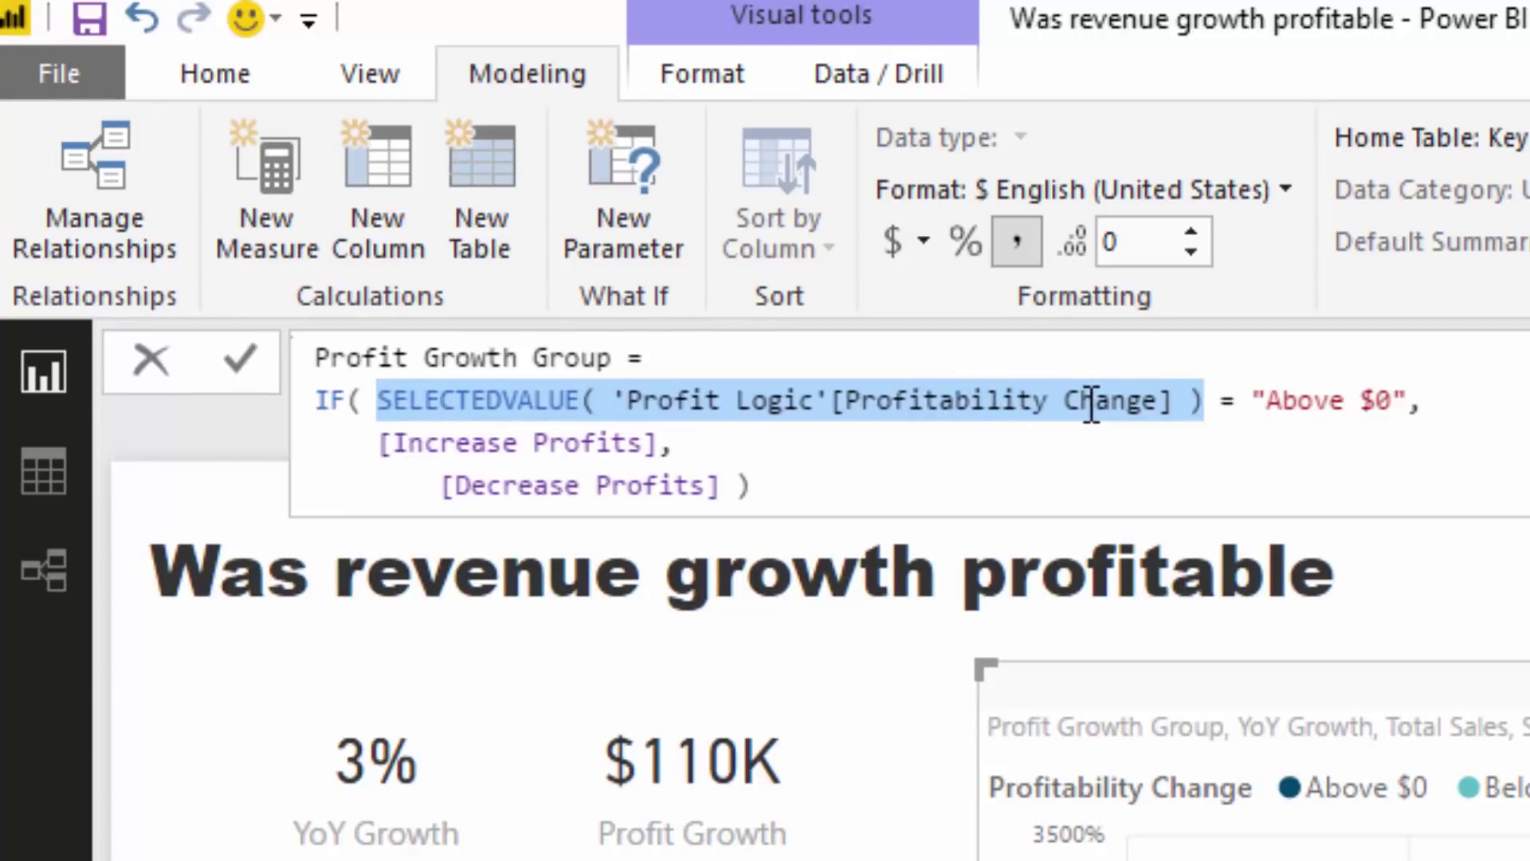
left_click_drag(1426, 400, 1248, 400)
left_click_drag(675, 443, 364, 454)
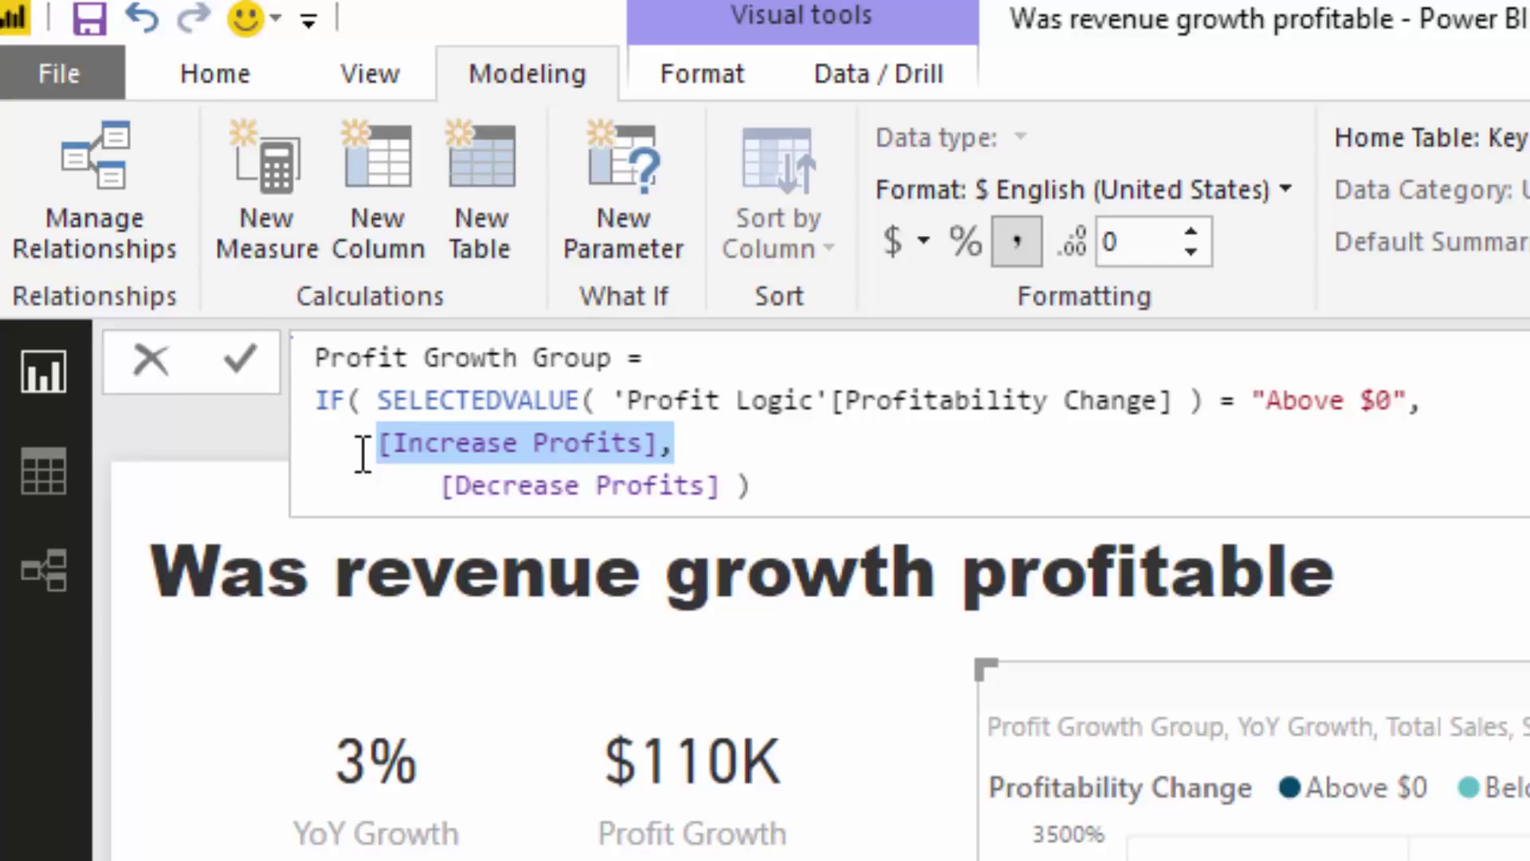
left_click_drag(439, 485, 814, 498)
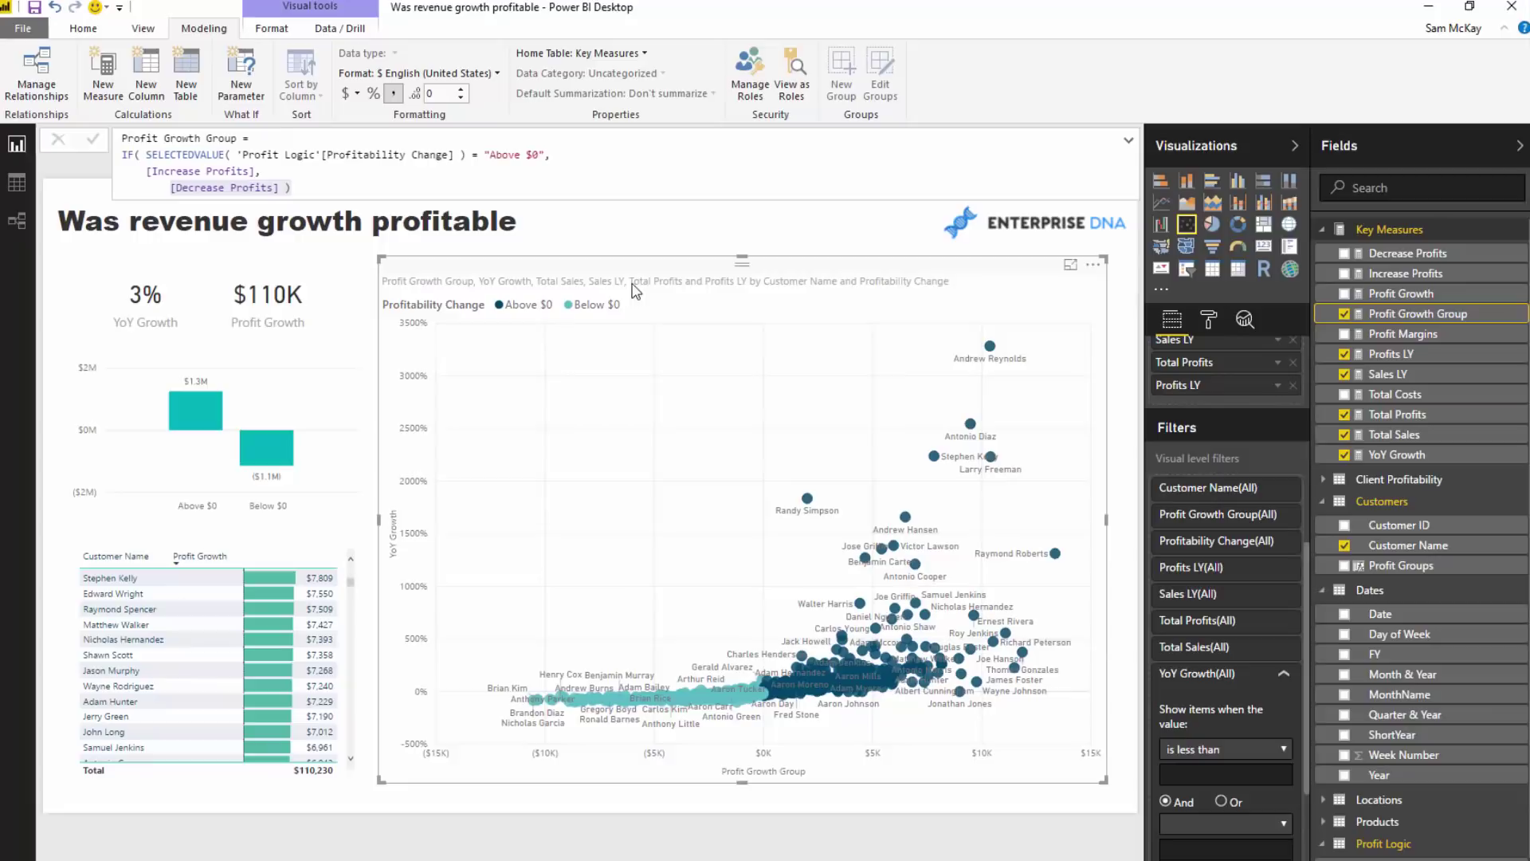
scroll(1204, 380, "up", 5)
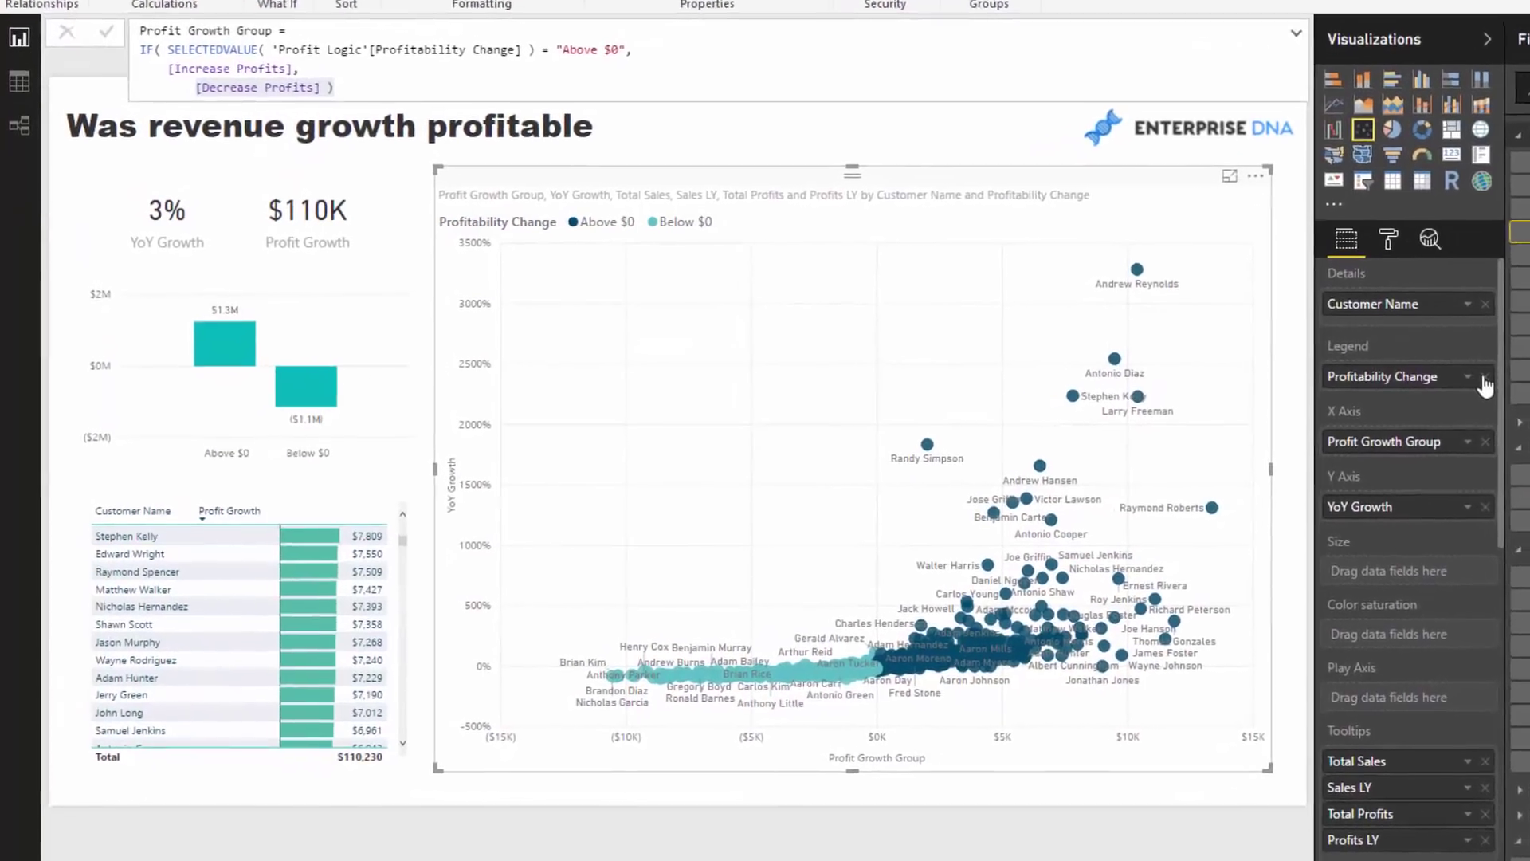
left_click(1485, 378)
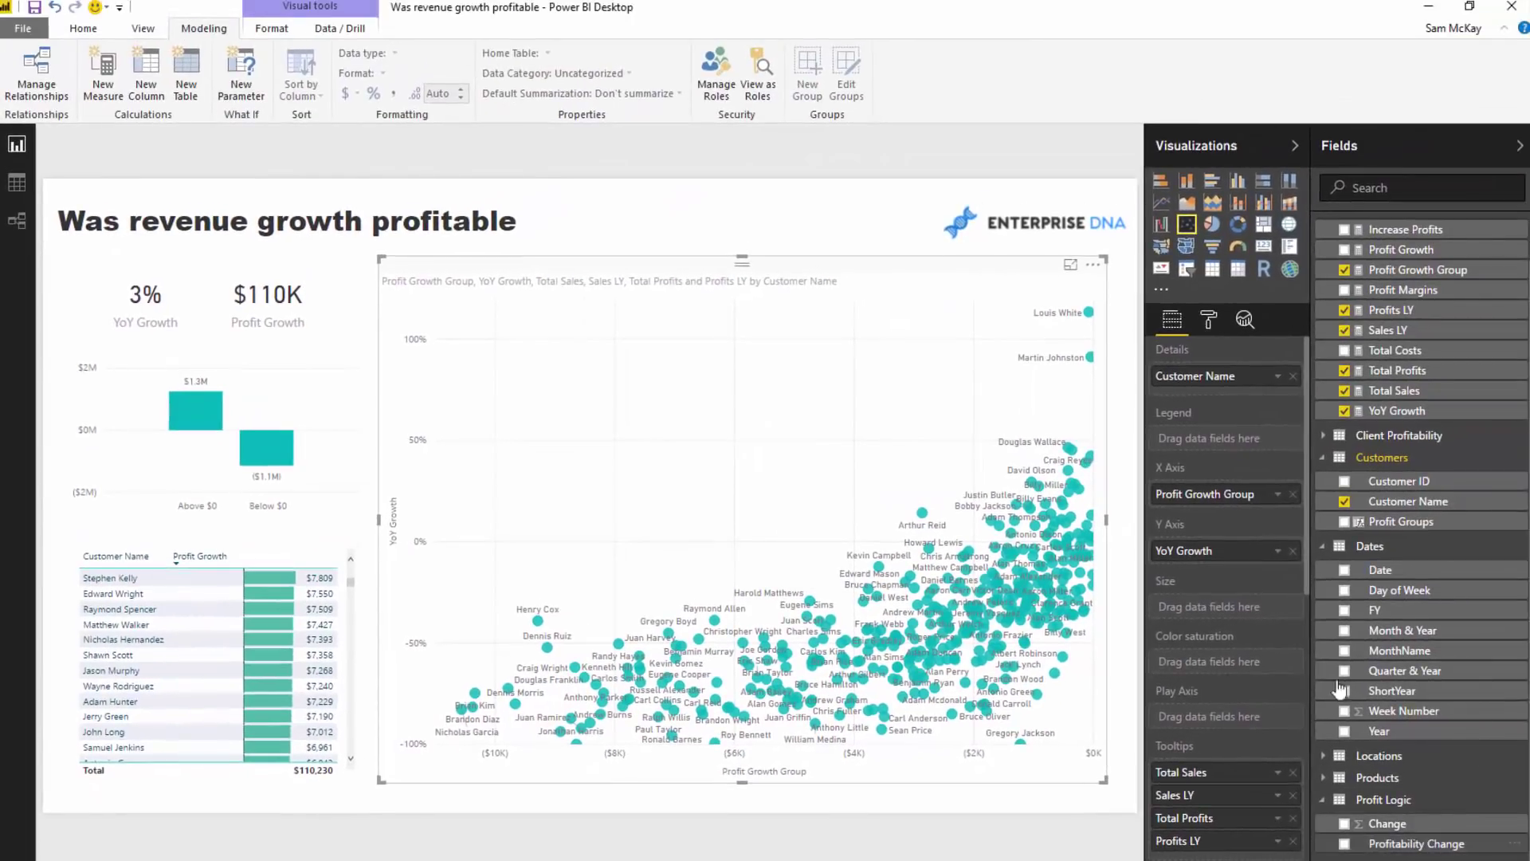
left_click_drag(1529, 860, 1452, 380)
left_click_drag(1241, 451, 1237, 444)
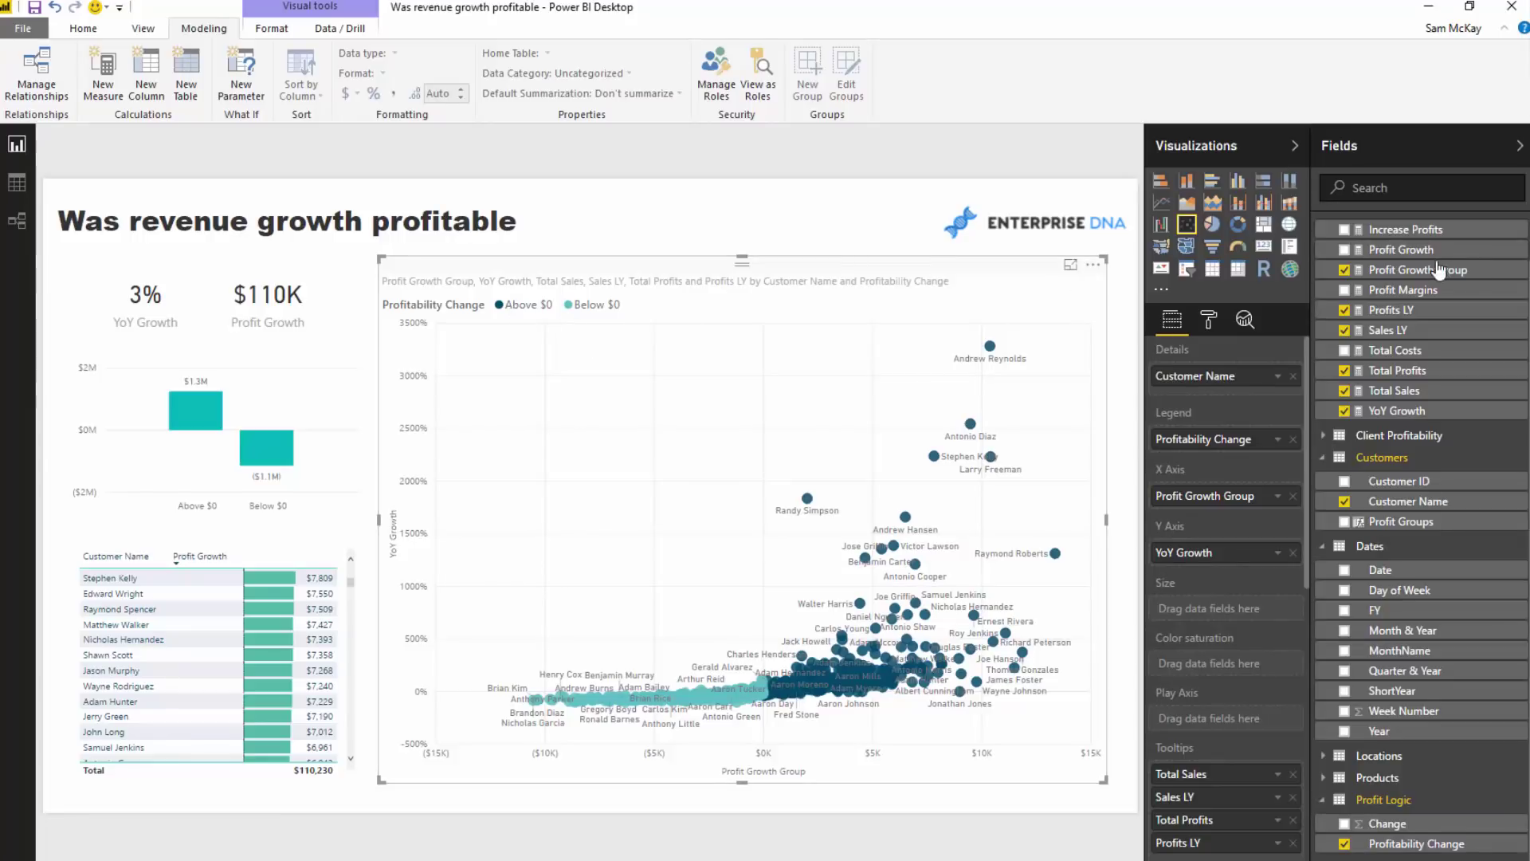
scroll(1403, 307, "up", 1)
left_click(1420, 314)
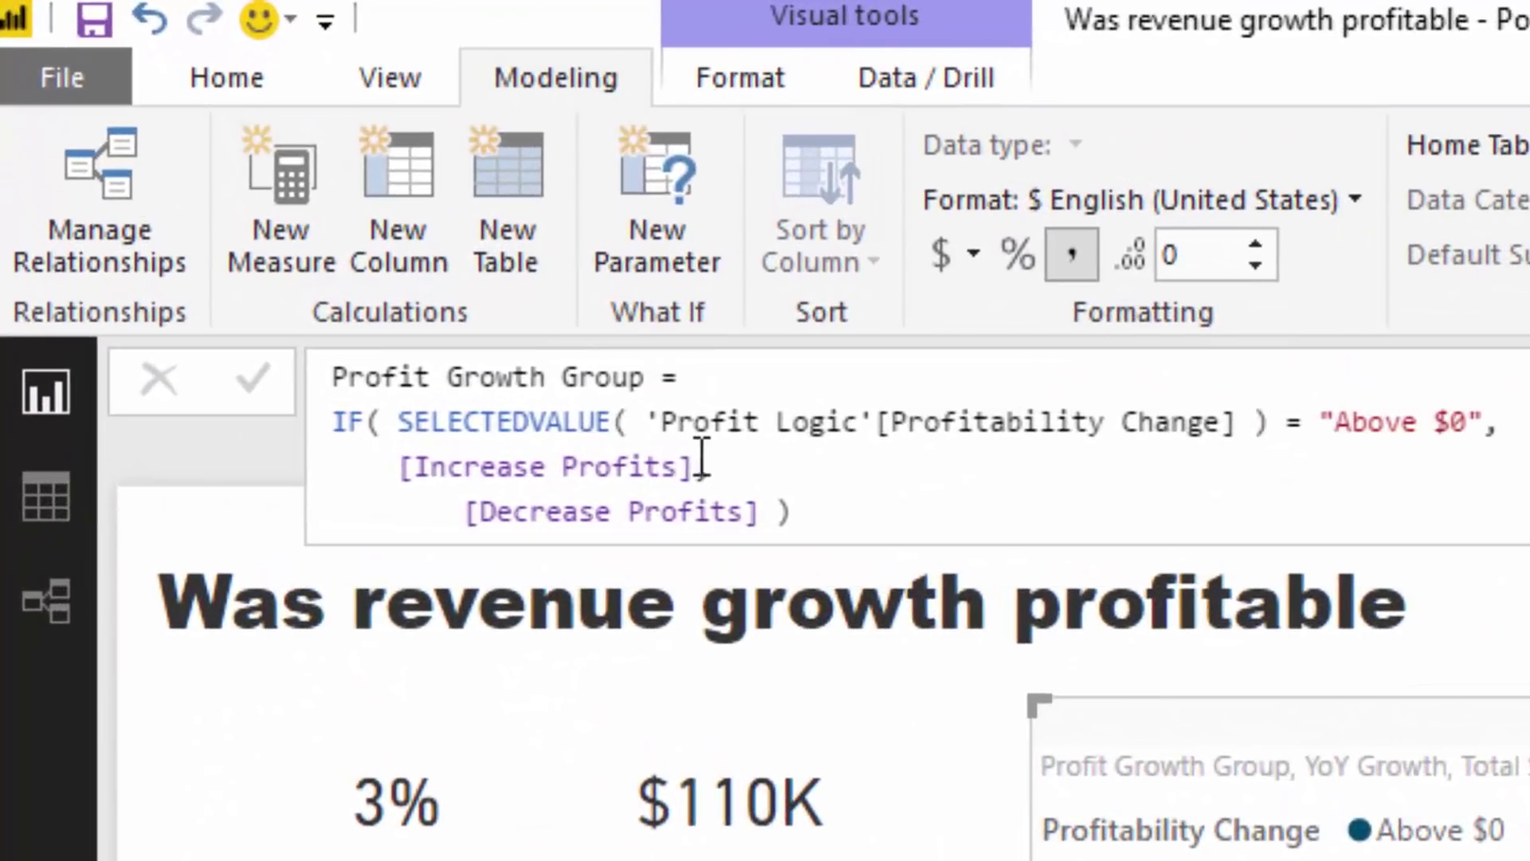
left_click_drag(705, 467, 402, 468)
left_click_drag(461, 514, 874, 544)
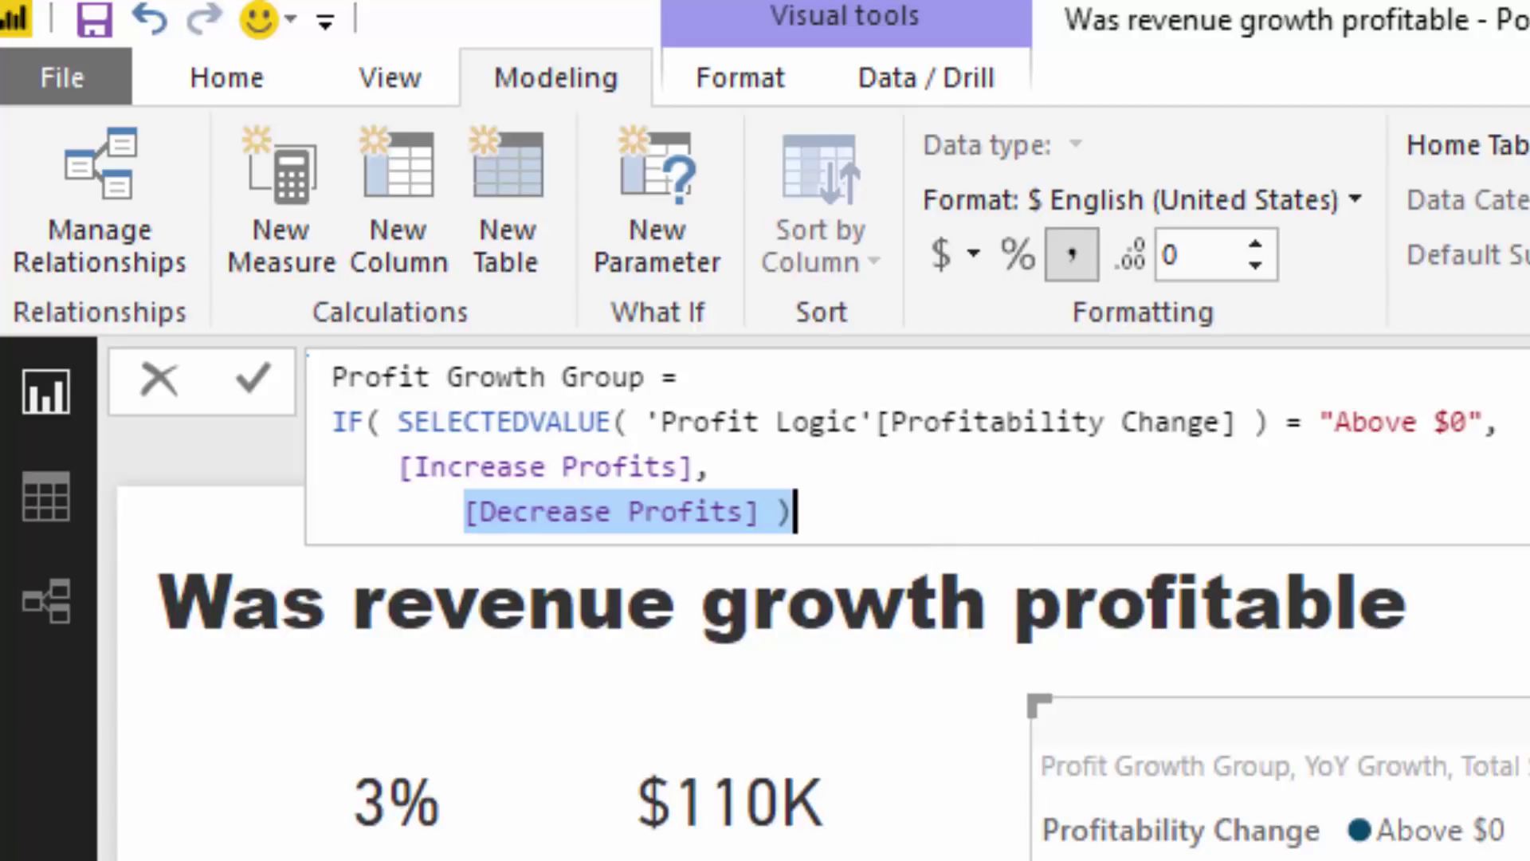
left_click(903, 518)
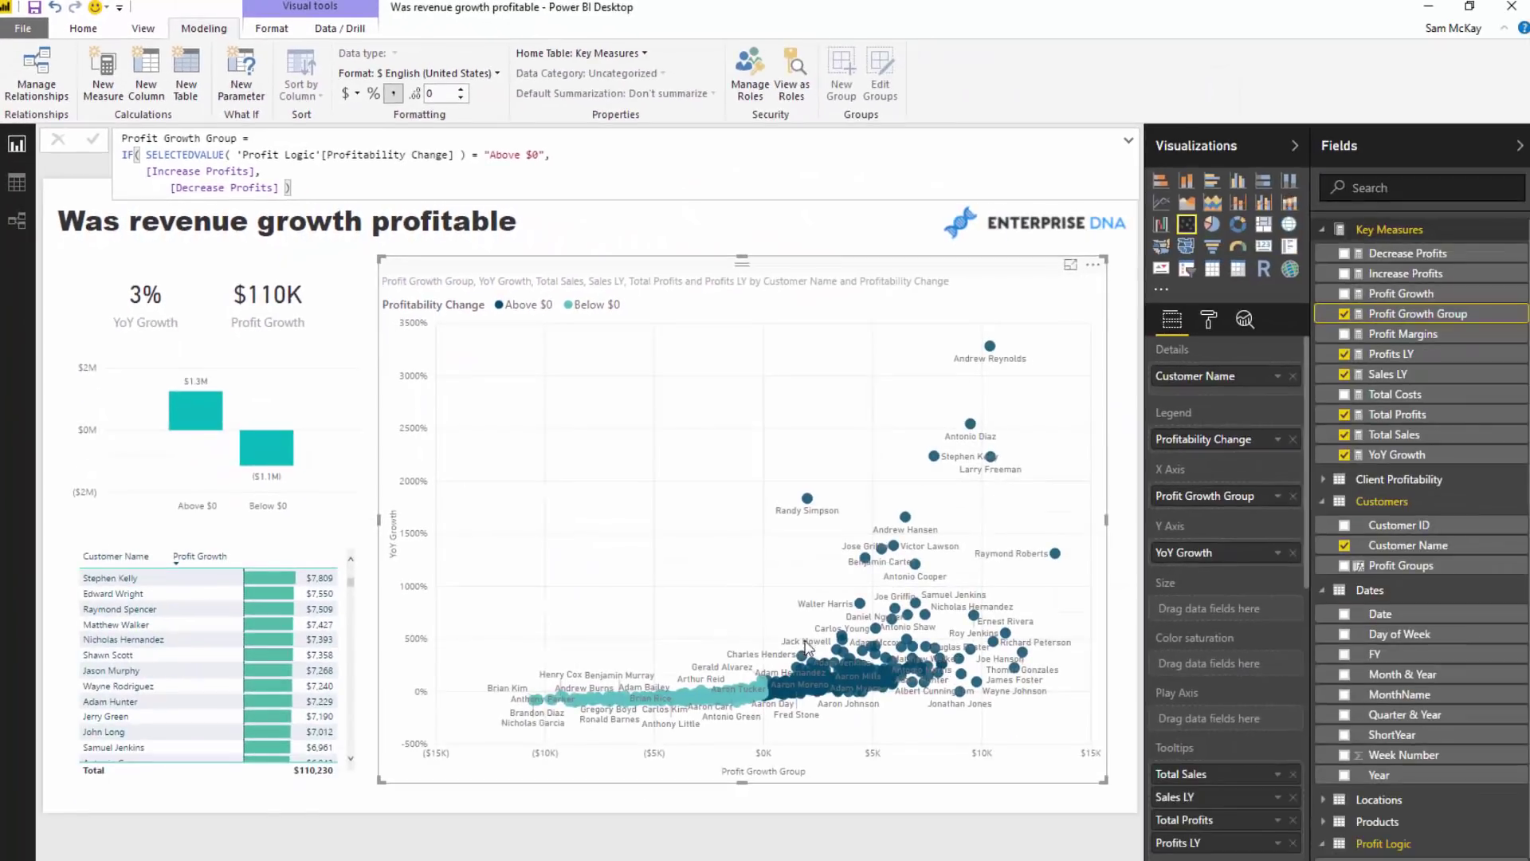
mouse_move(770, 707)
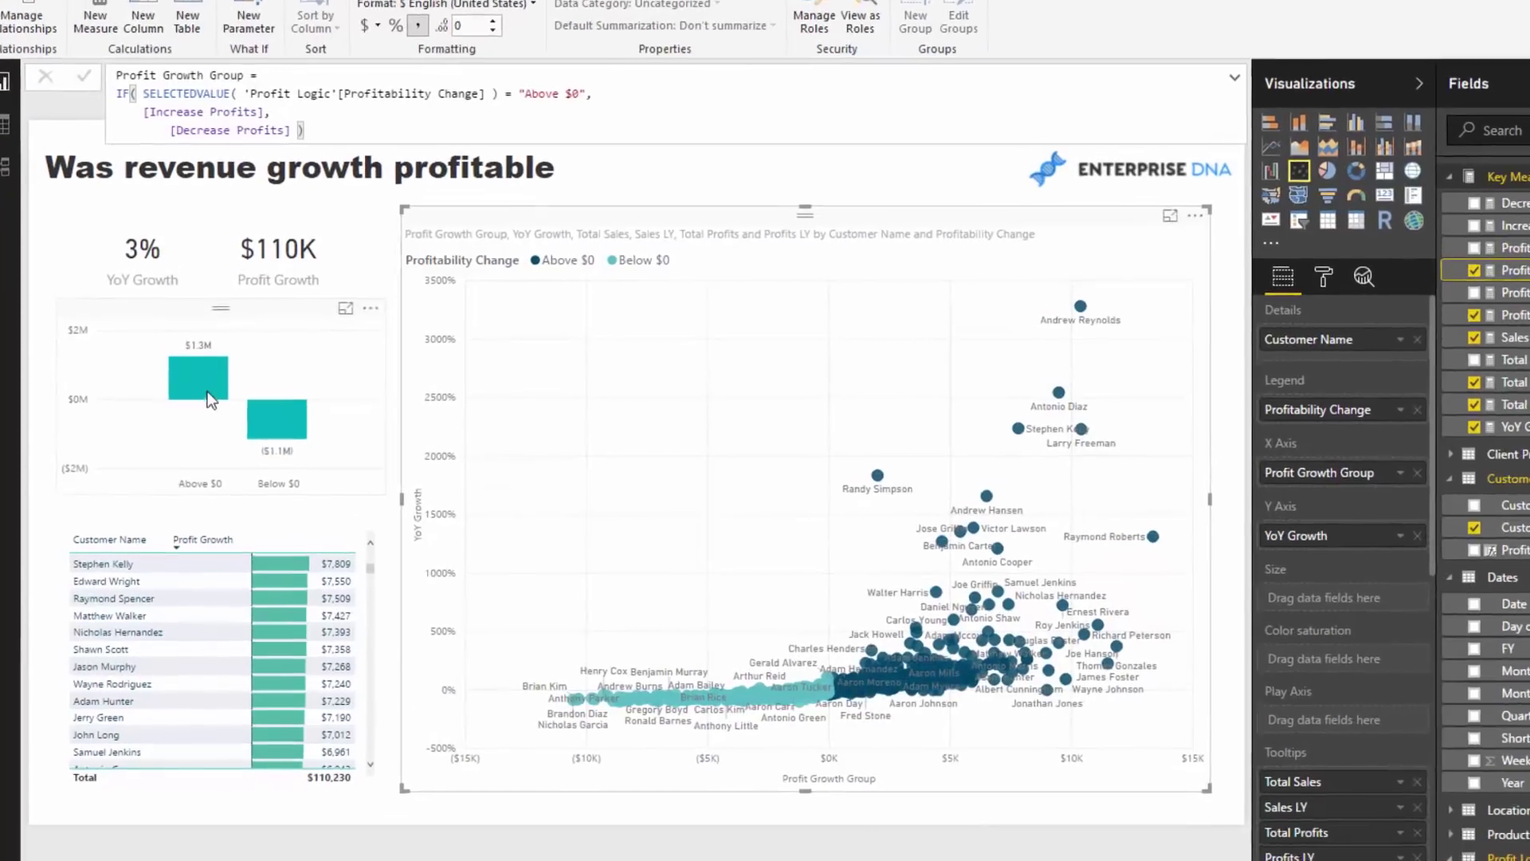
Try the Above $0 and Below $0 cross-filters, then clear the cross-filter to show all customers.
left_click(196, 417)
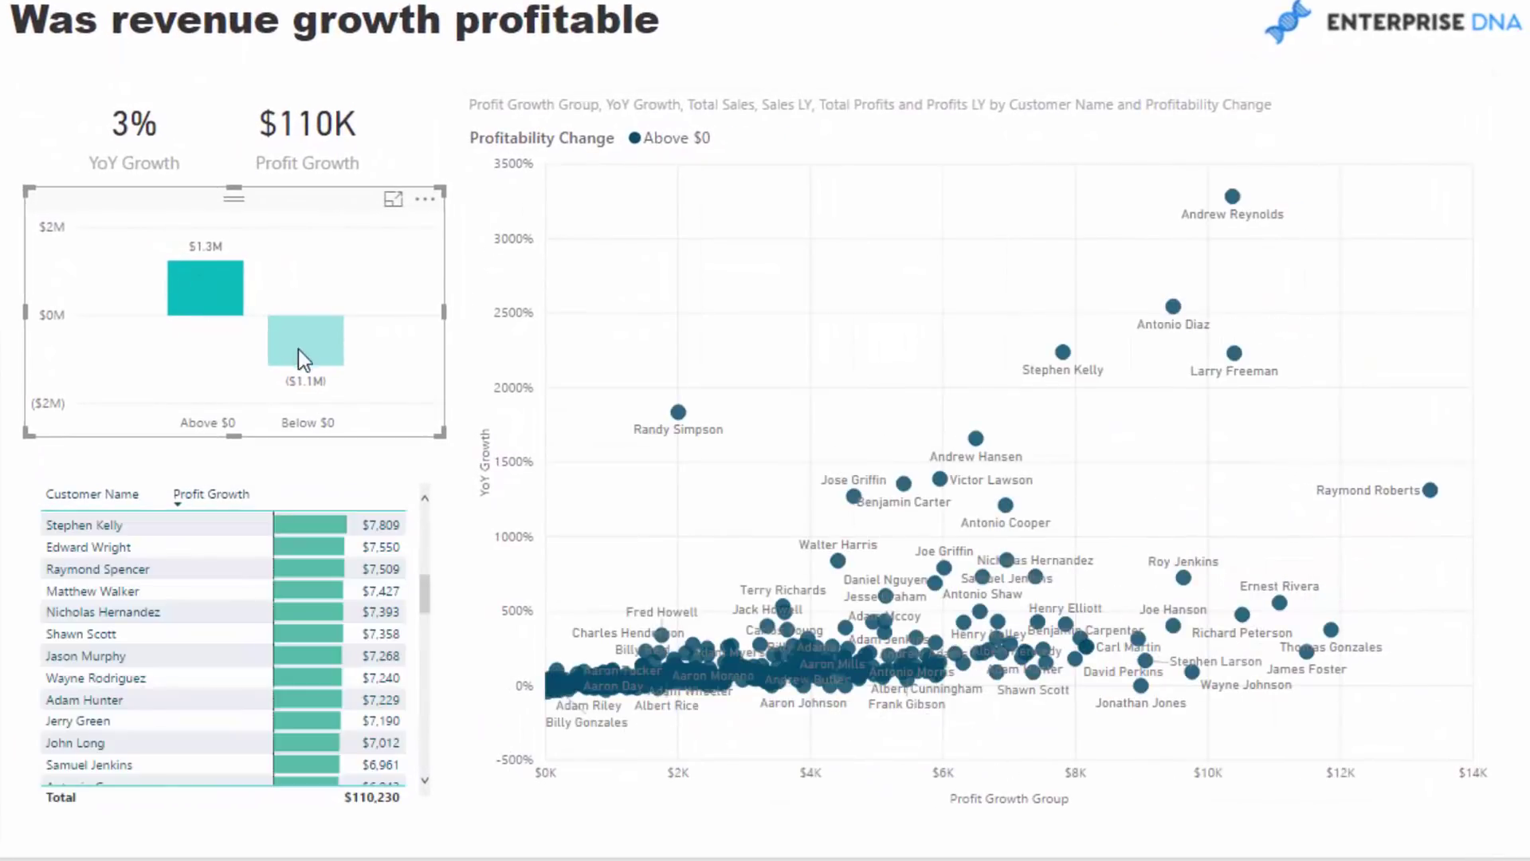
left_click(298, 349)
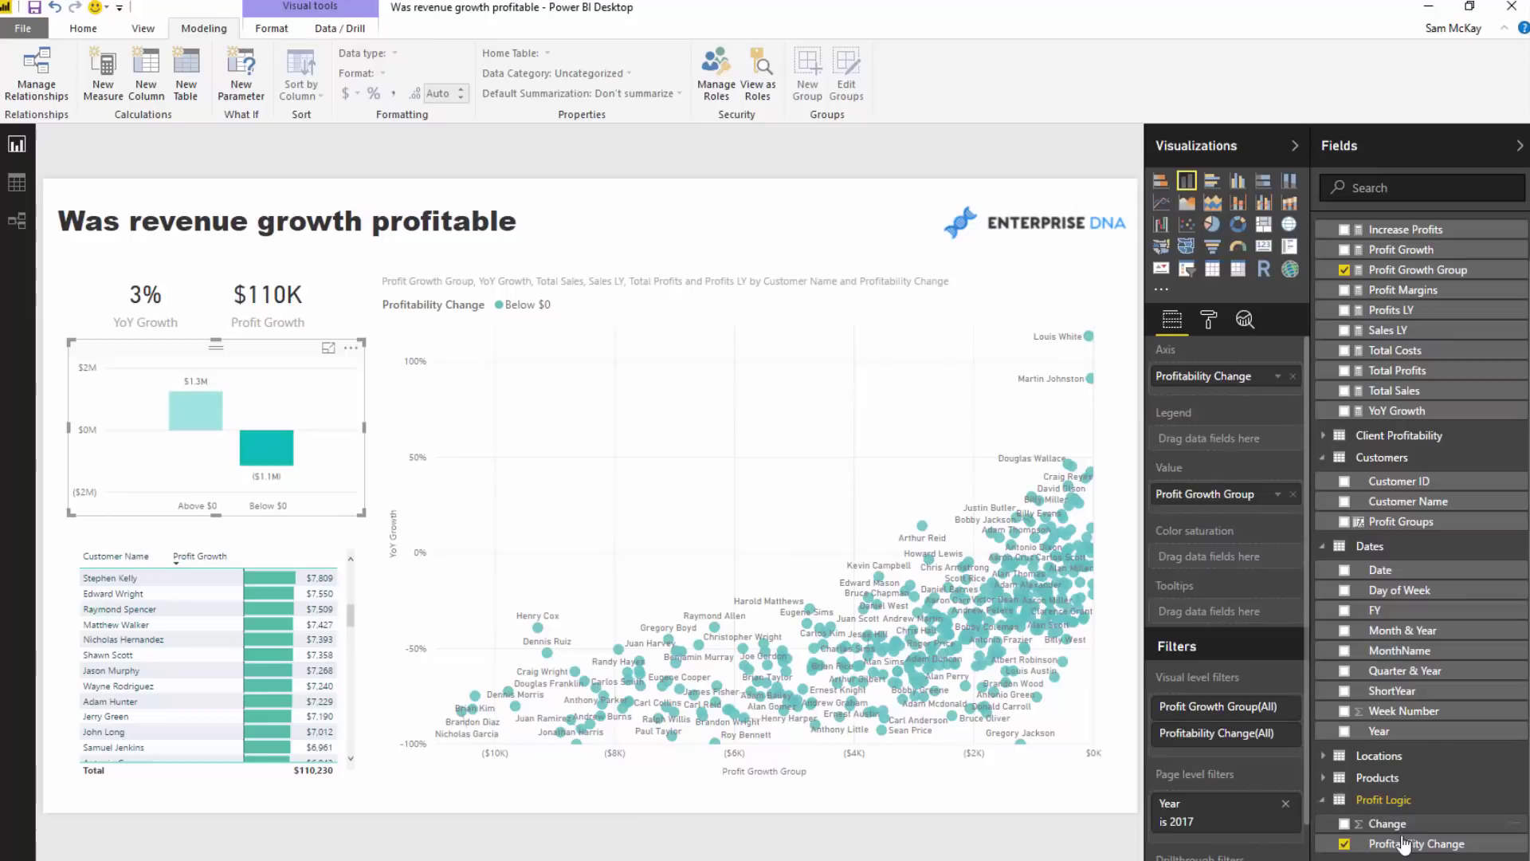
scroll(1403, 829, "down", 1)
left_click(1403, 843)
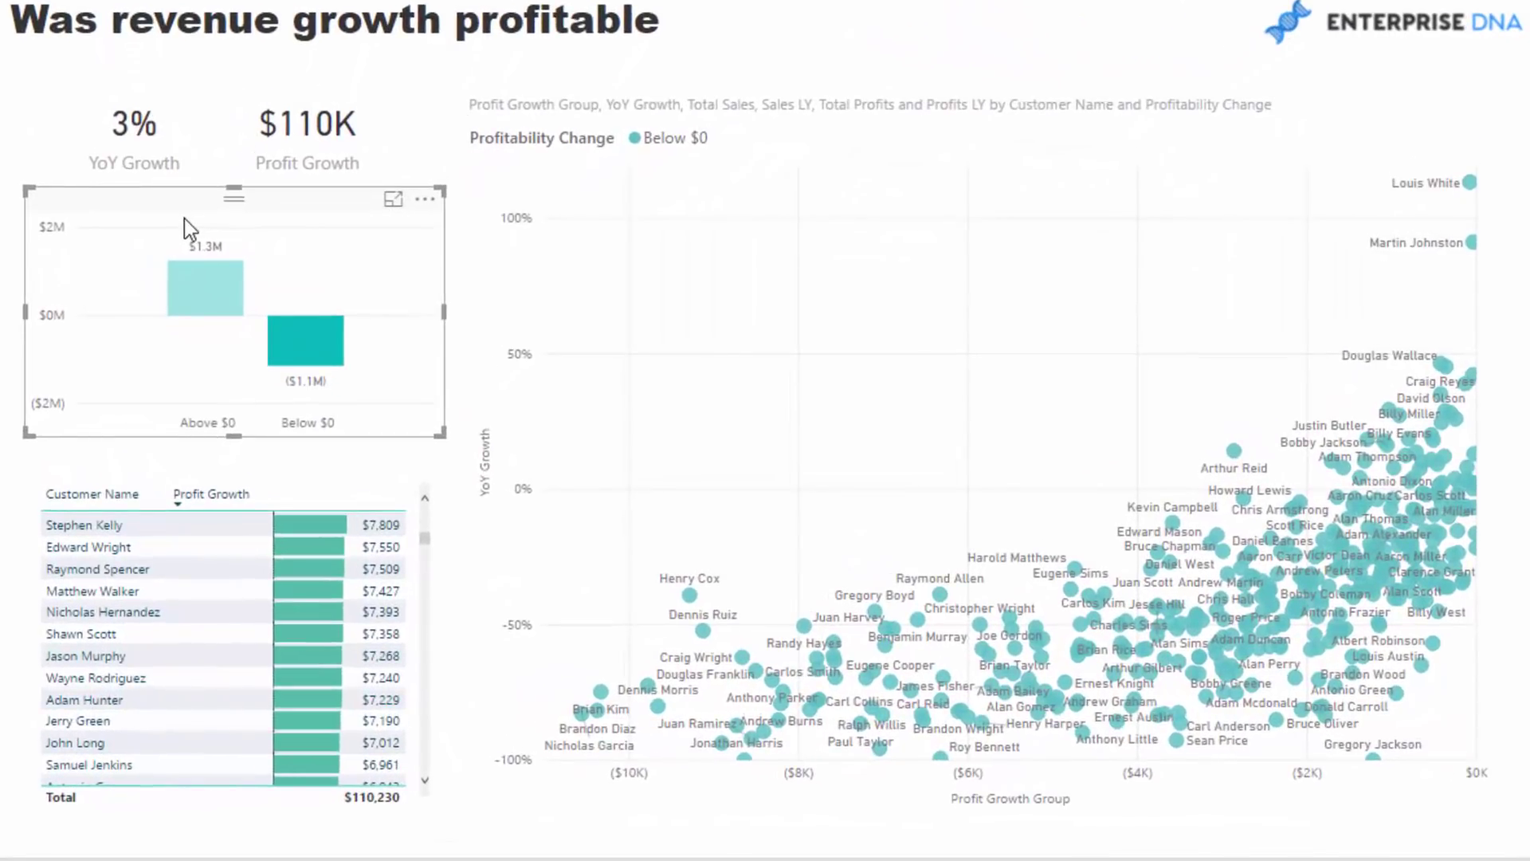
left_click(230, 290)
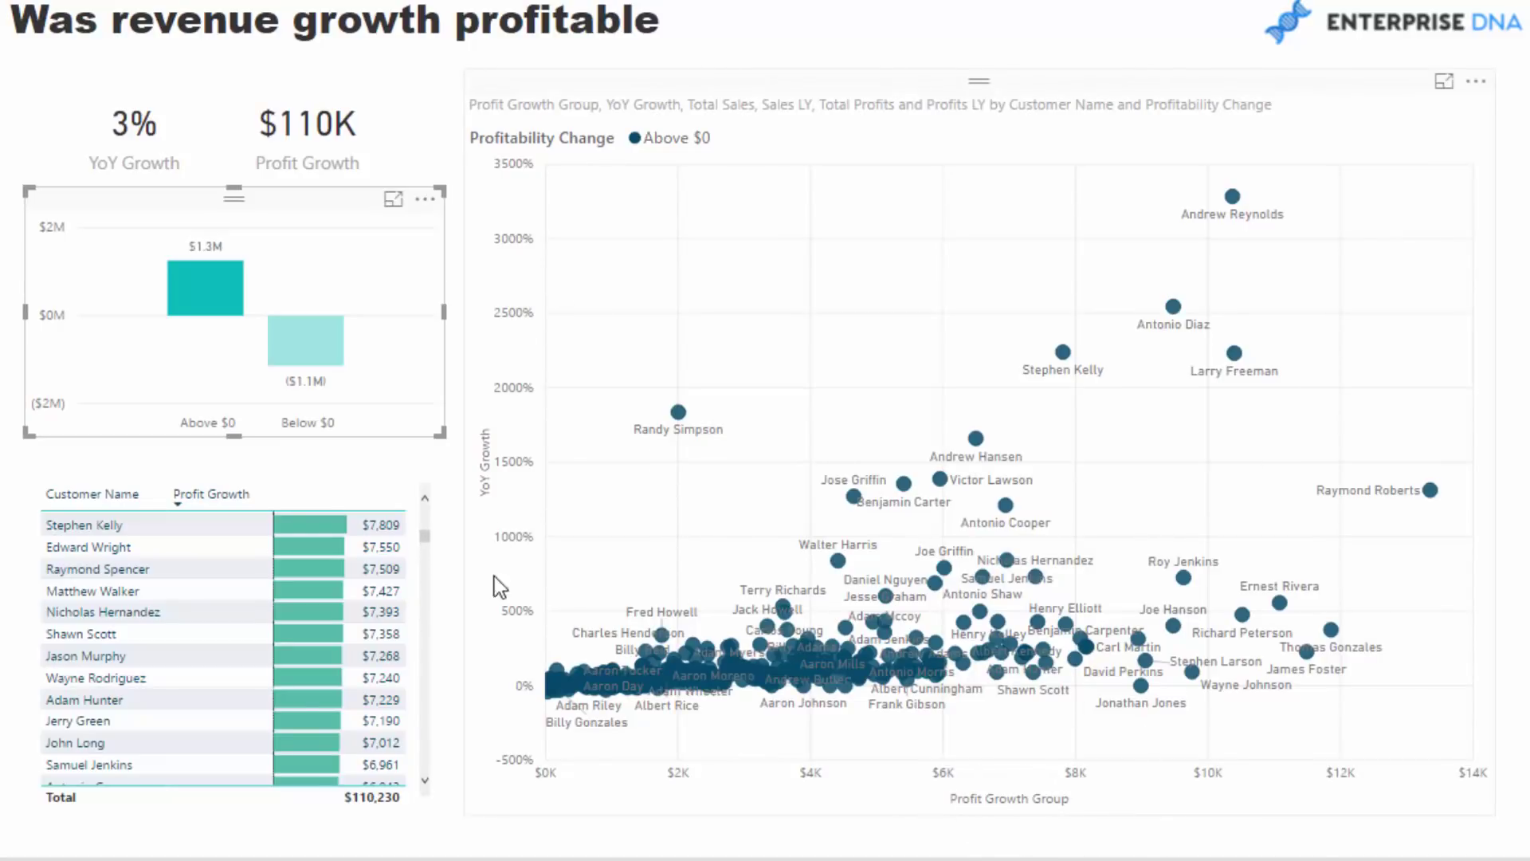
left_click(295, 343)
left_click(295, 351)
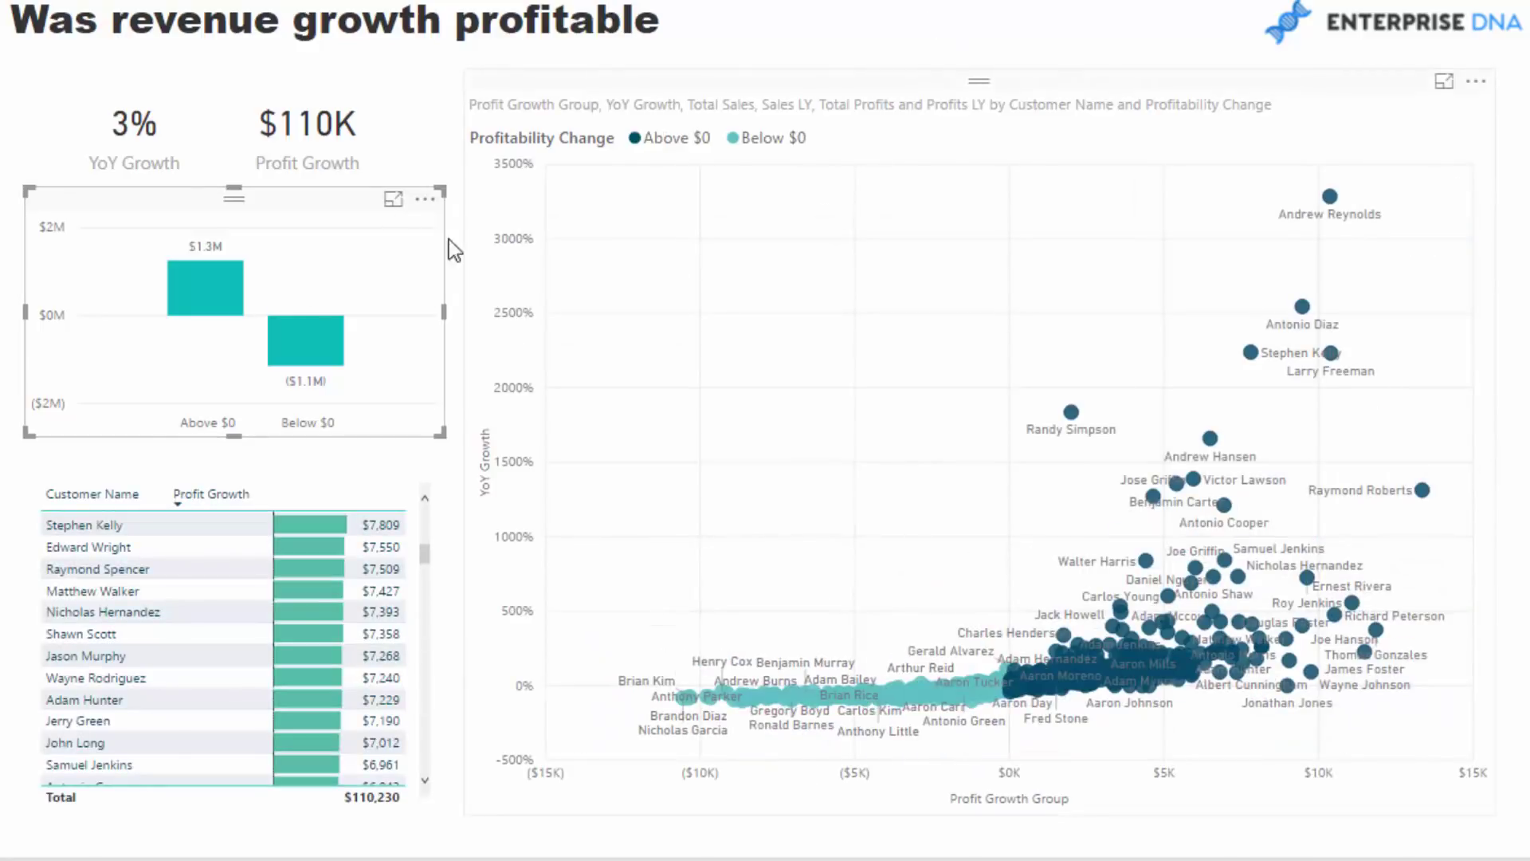
Filter the scatter to Below $0 customers and select it to view its filters.
left_click(1160, 180)
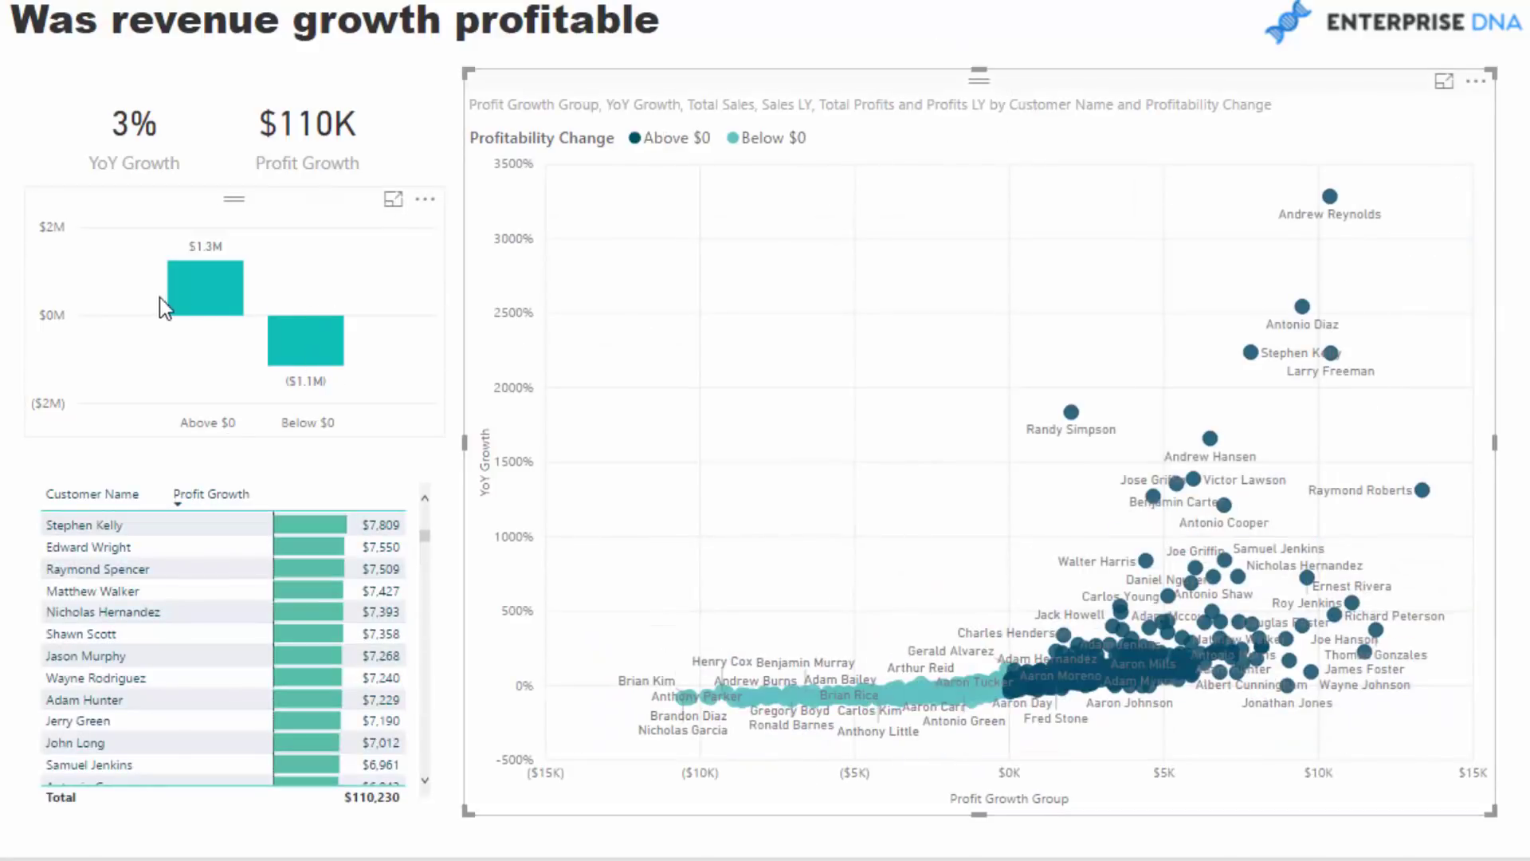
left_click(308, 357)
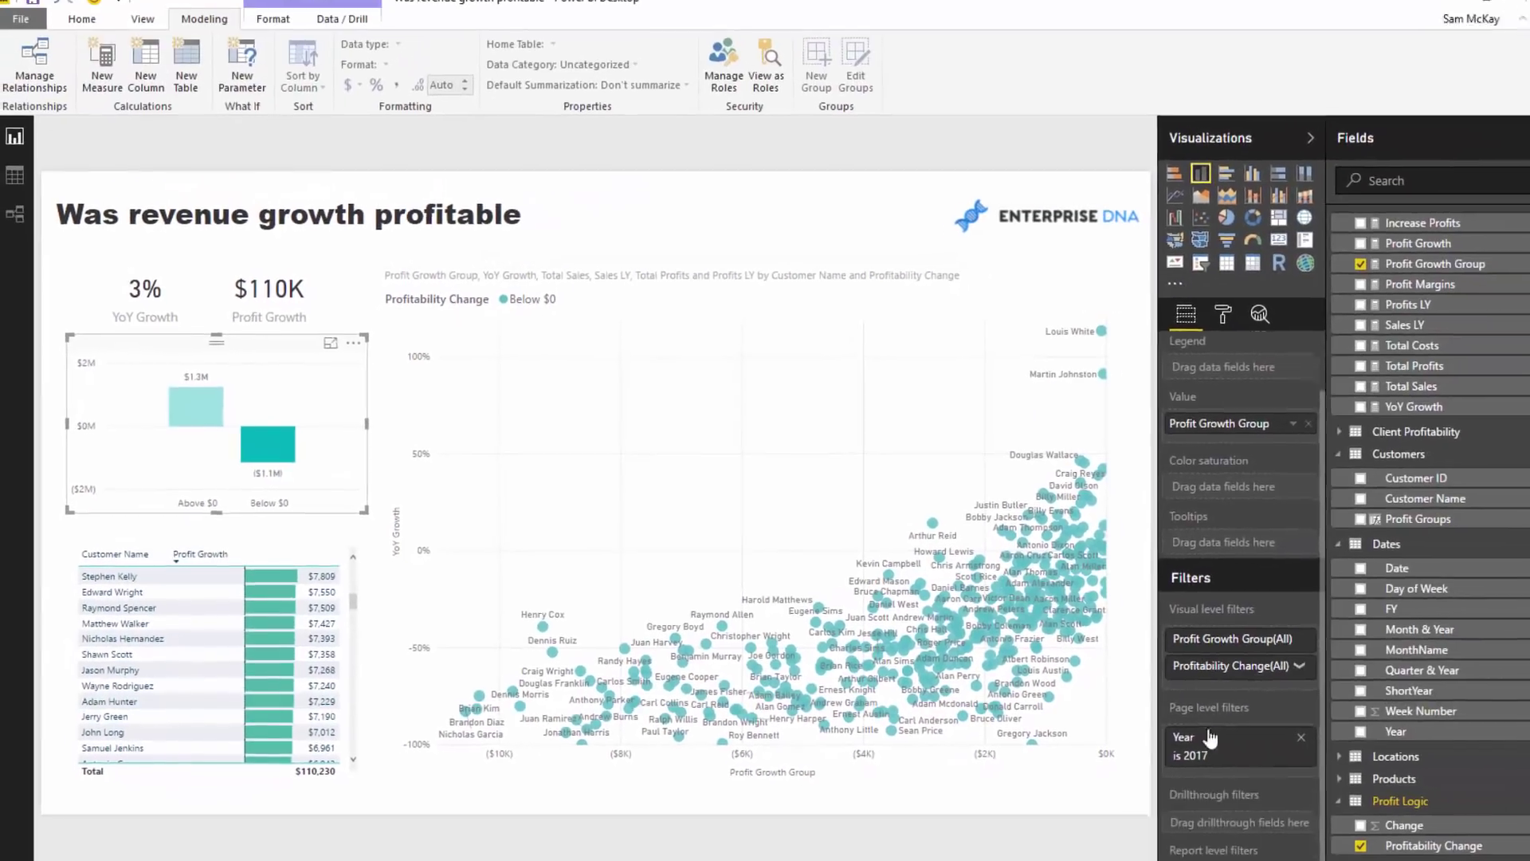
left_click(996, 390)
scroll(1228, 709, "down", 4)
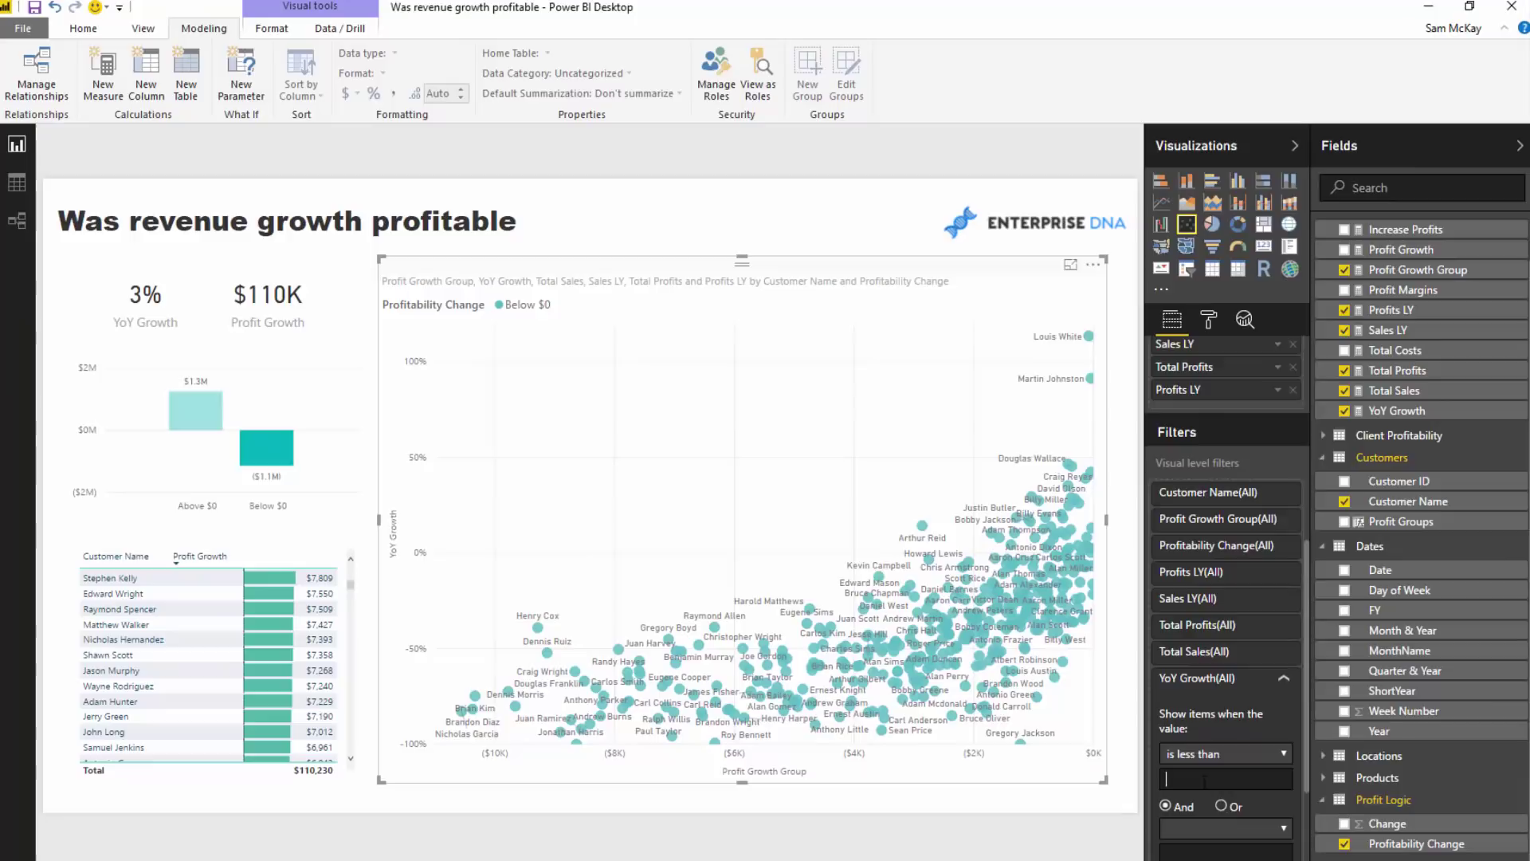
Apply a YoY Growth 'is less than or equal to' 0 filter to the scatter.
left_click(1240, 753)
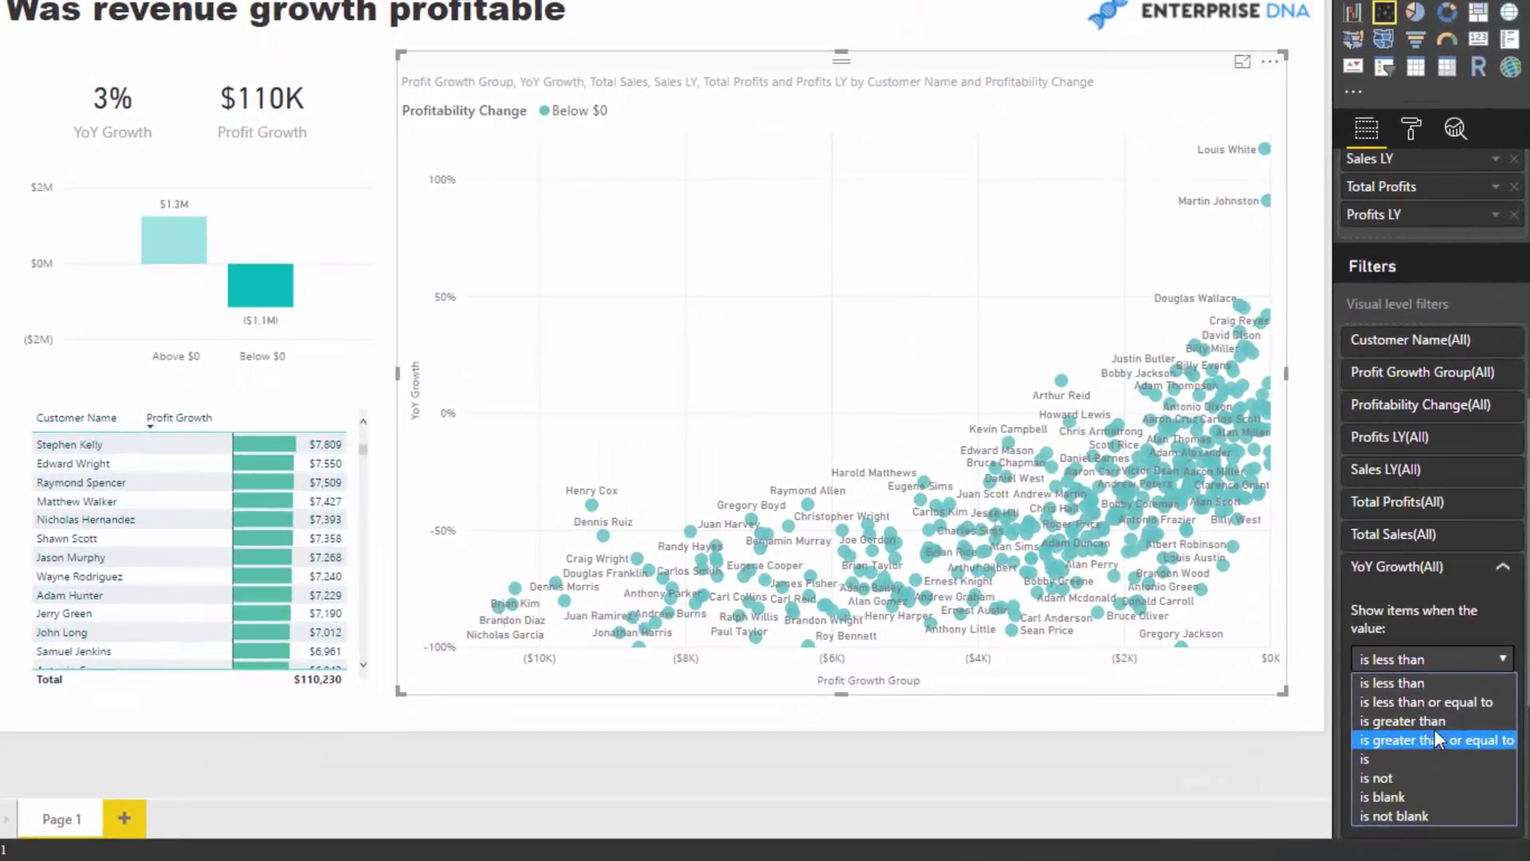
left_click(1260, 779)
left_click(1426, 691)
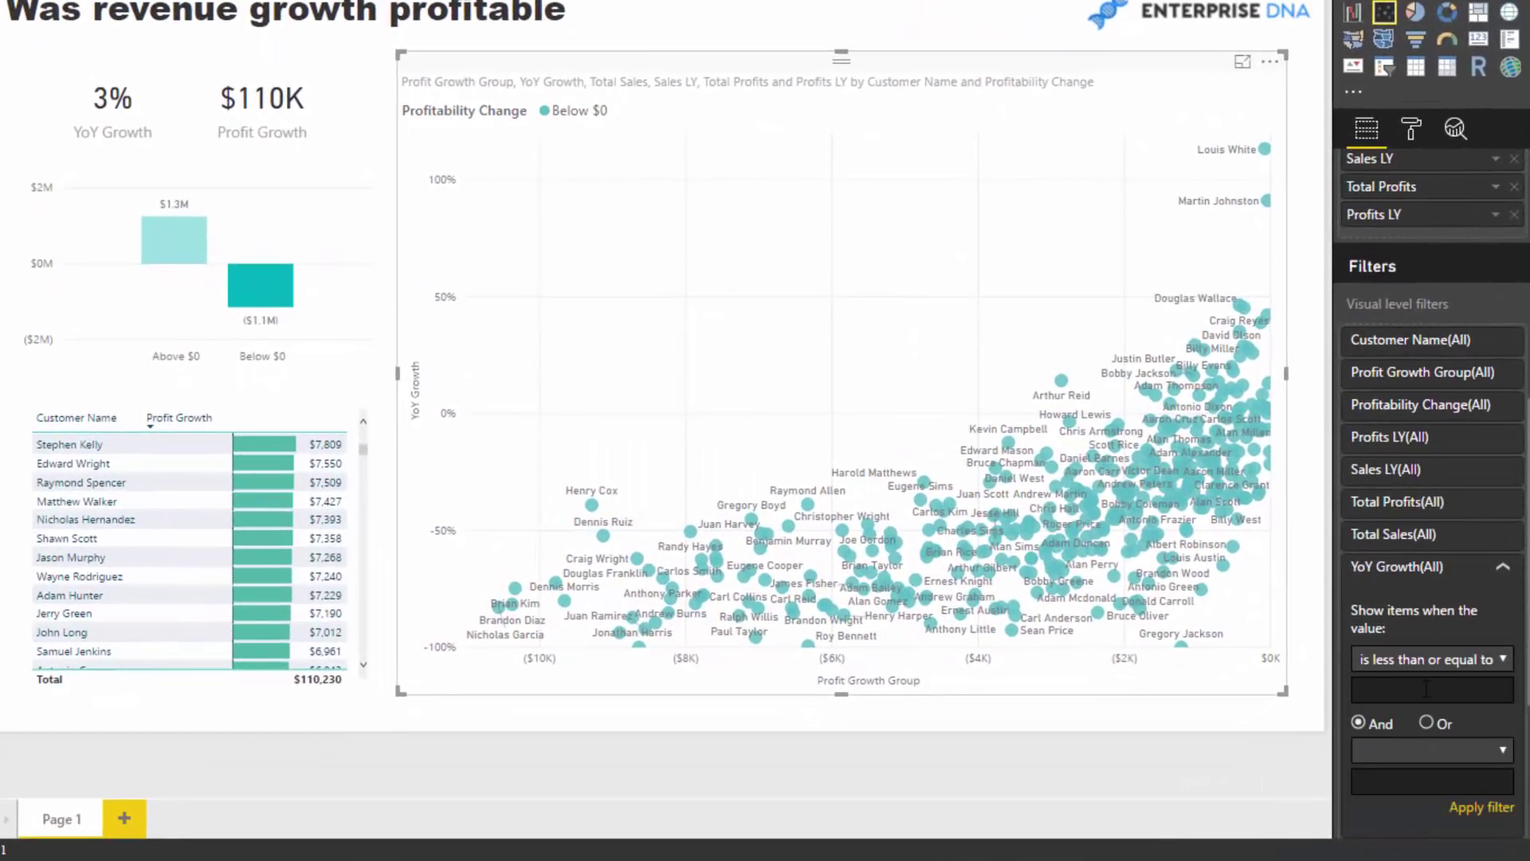
type("0")
key("Return")
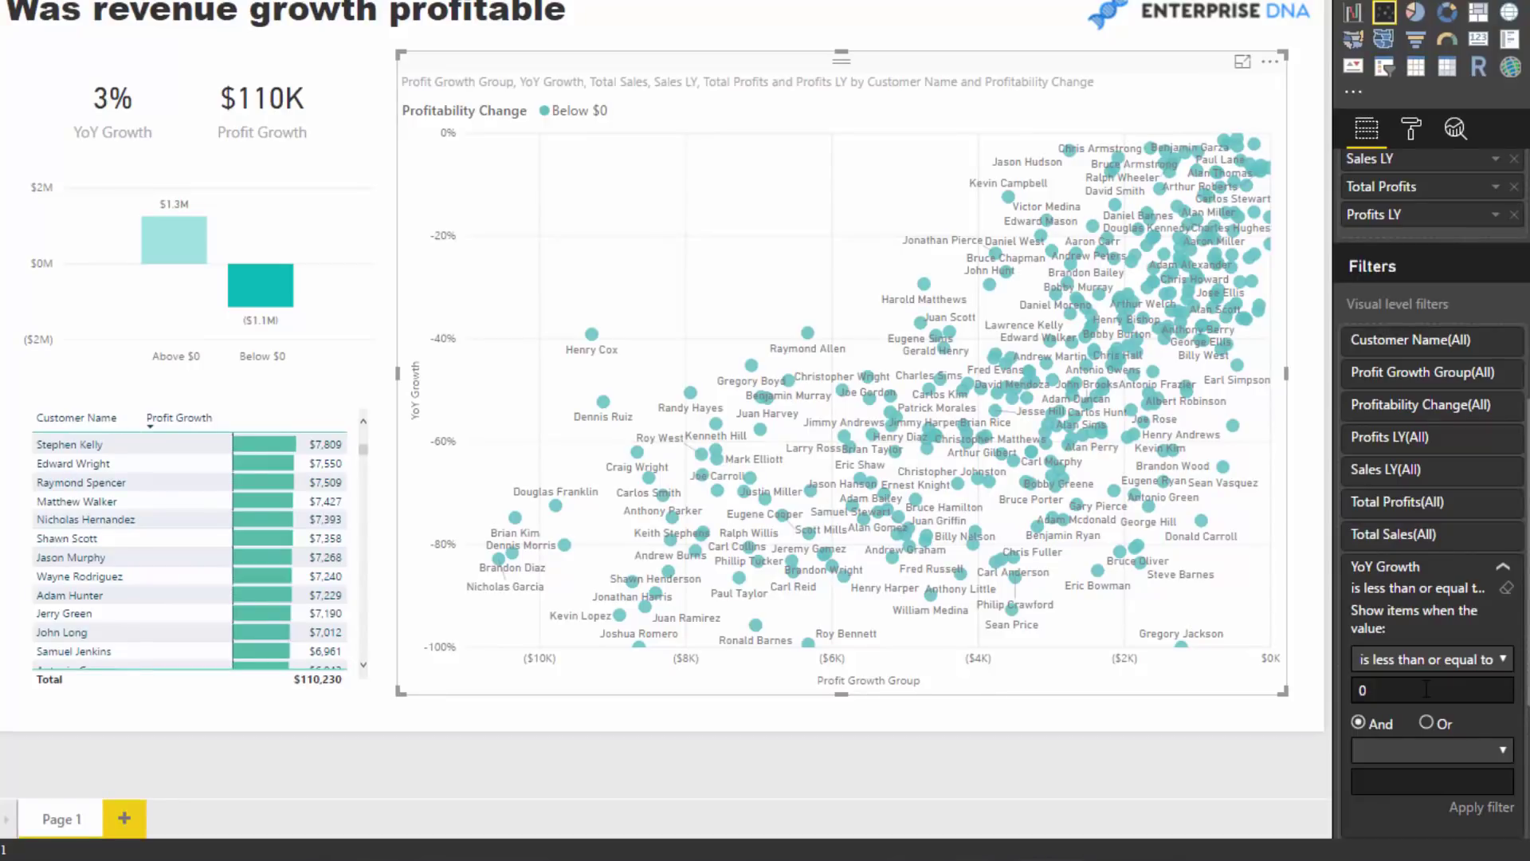
Switch the YoY Growth filter to 'is greater than or equal to' 0 and reapply it.
left_click(1490, 662)
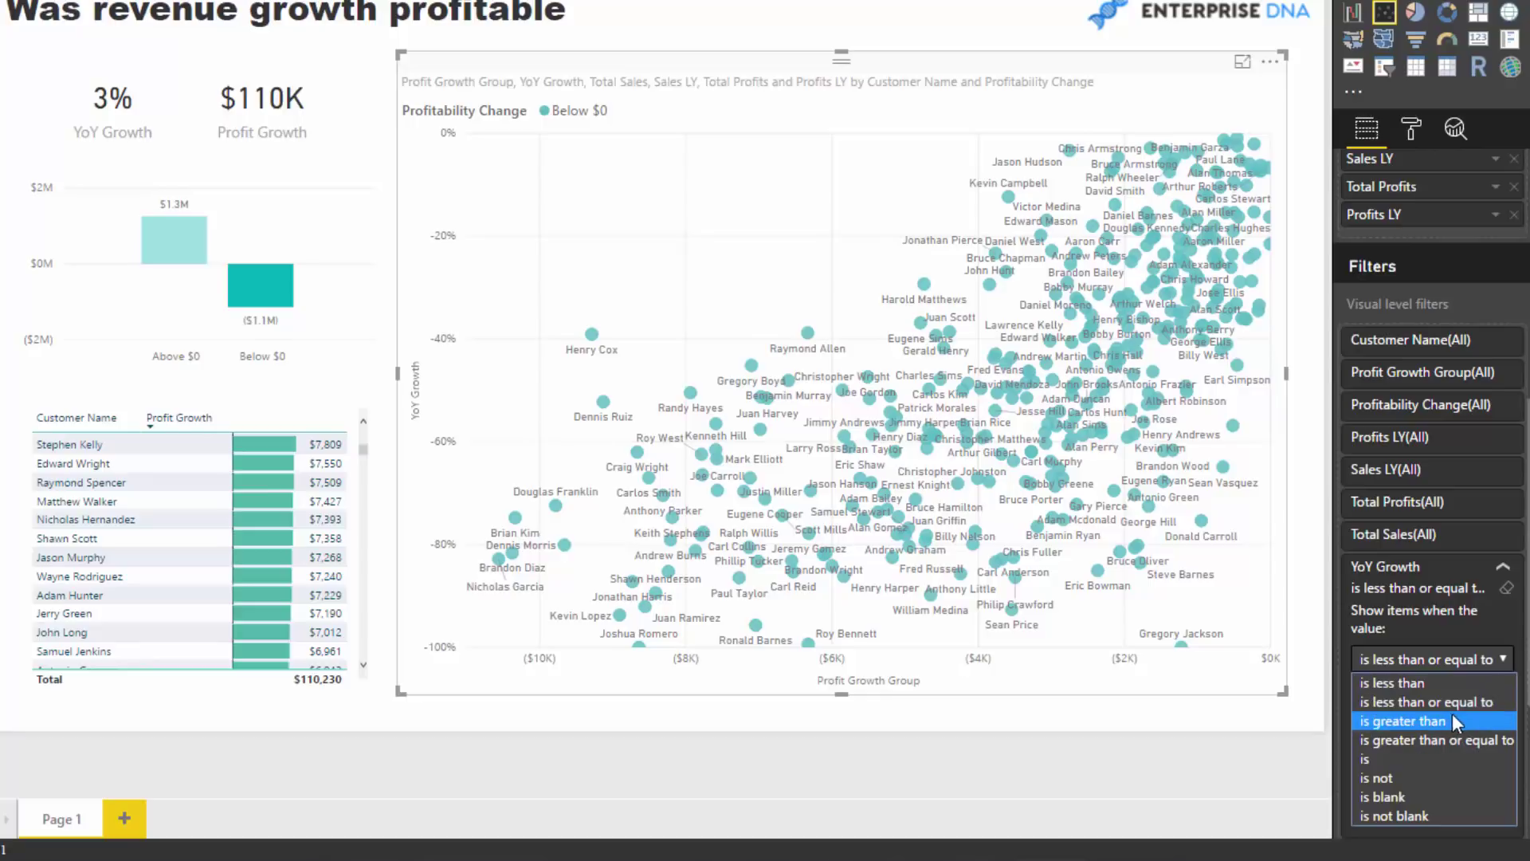
left_click(1492, 662)
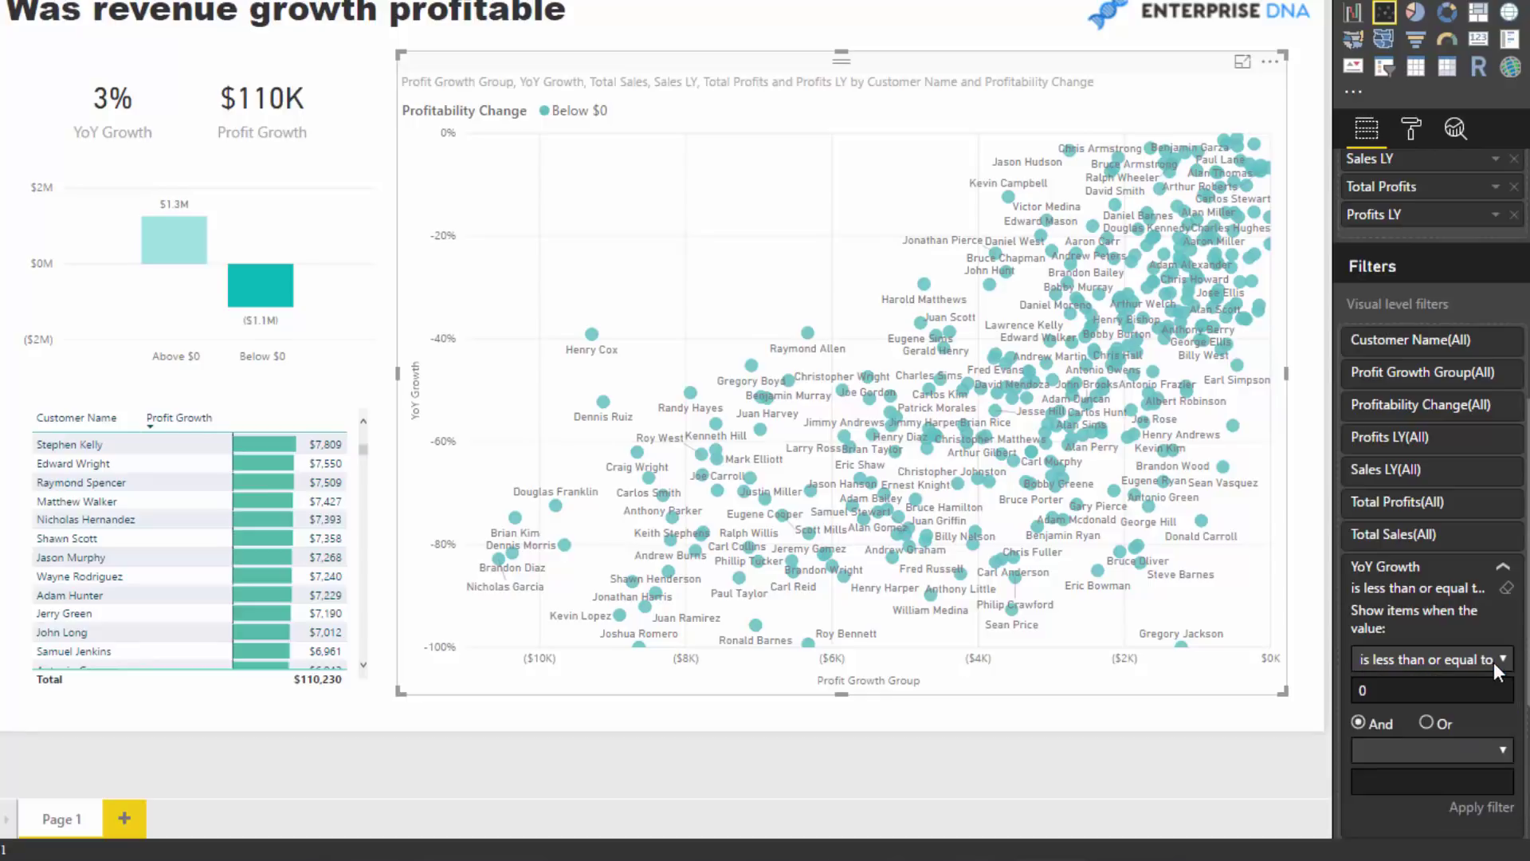
left_click(1494, 662)
left_click(1436, 730)
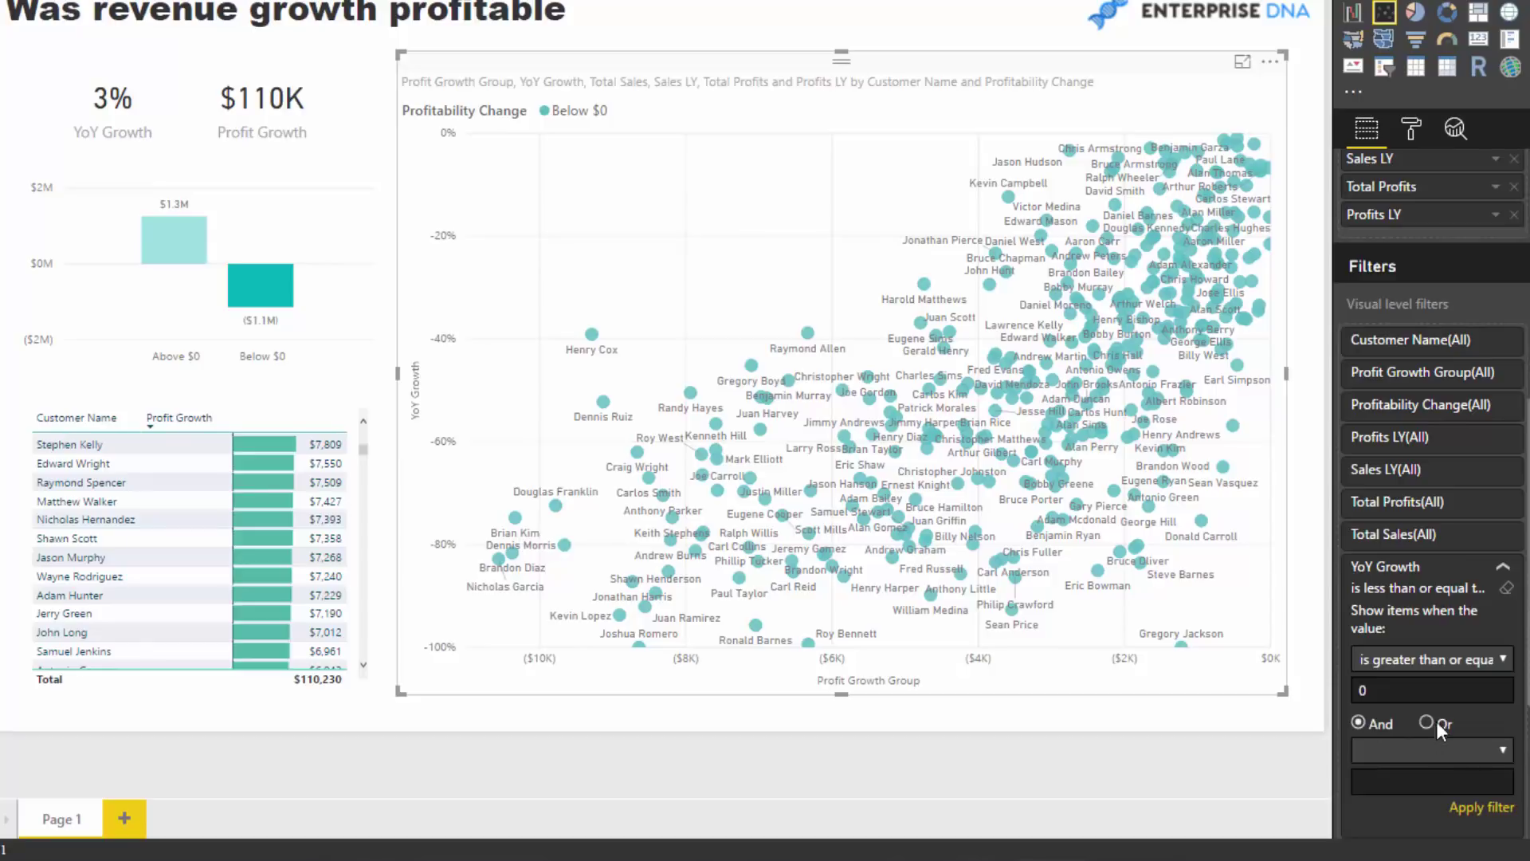
left_click(1426, 660)
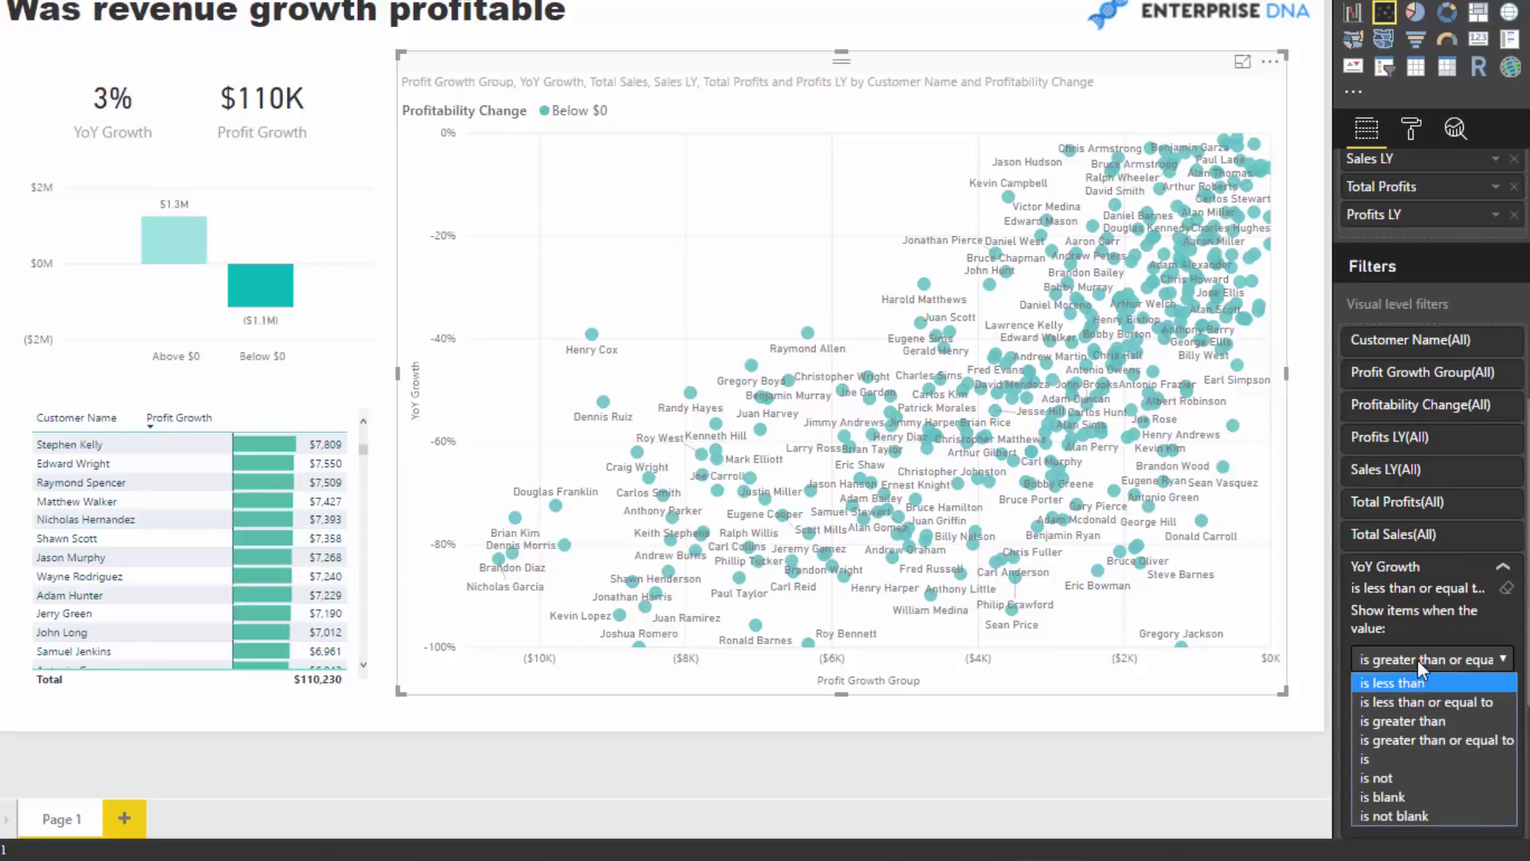
left_click(1506, 588)
left_click(1458, 662)
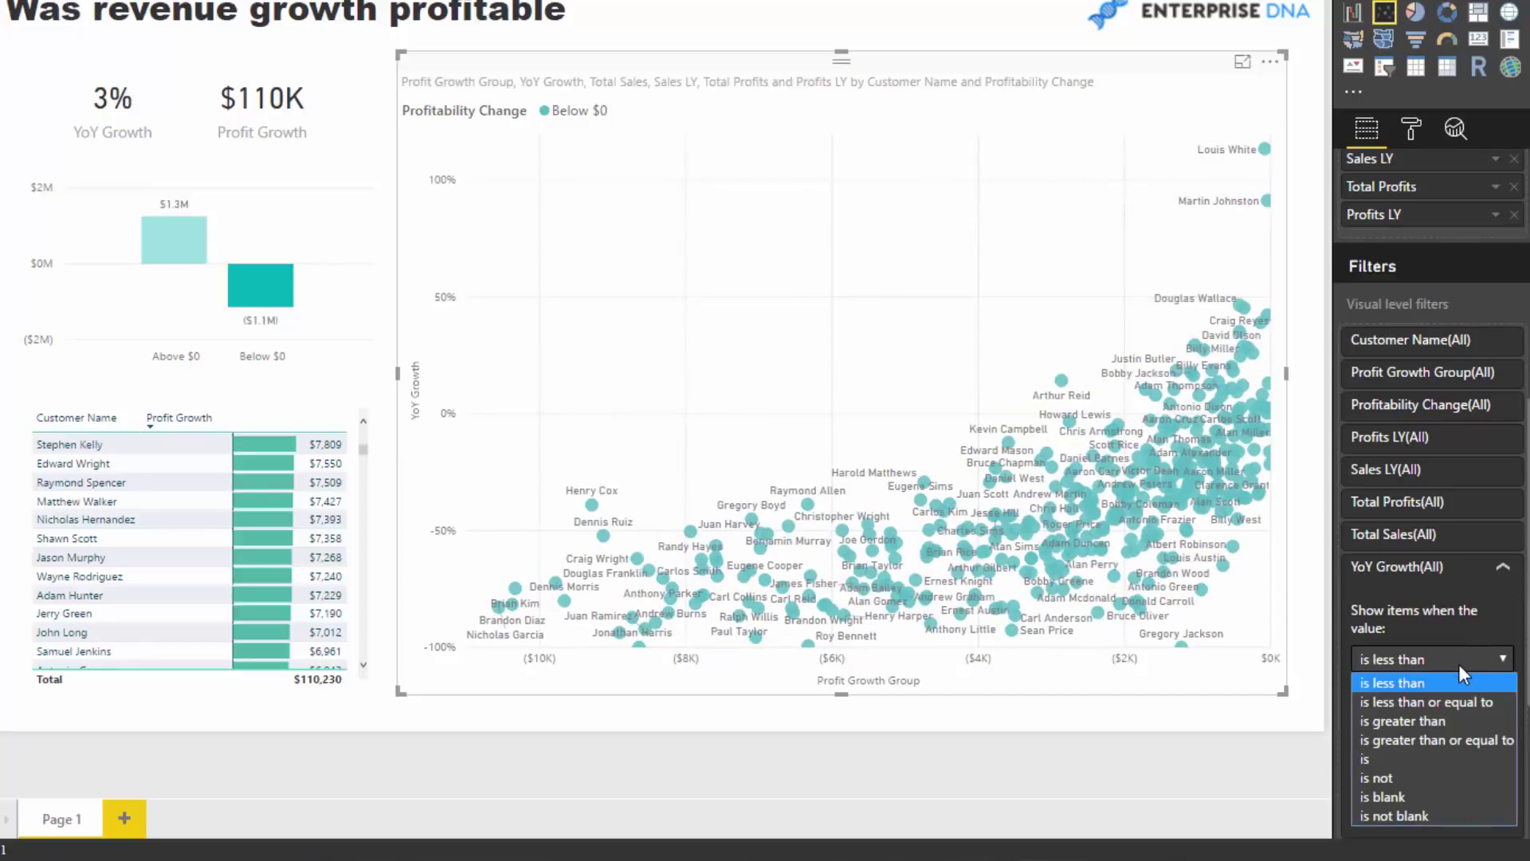
left_click(1432, 738)
type("0")
key("Return")
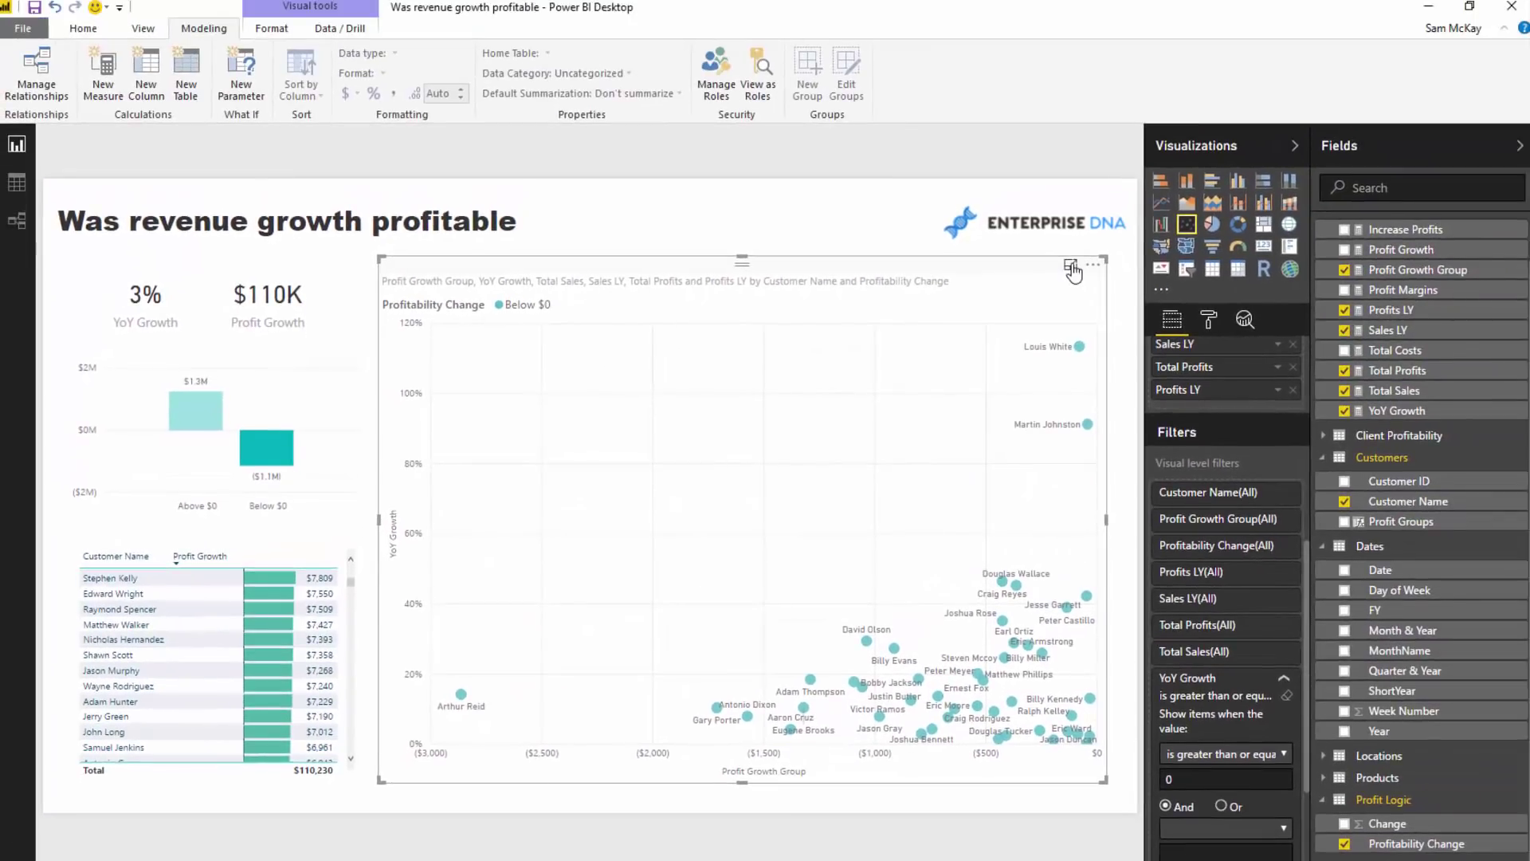
left_click(1093, 238)
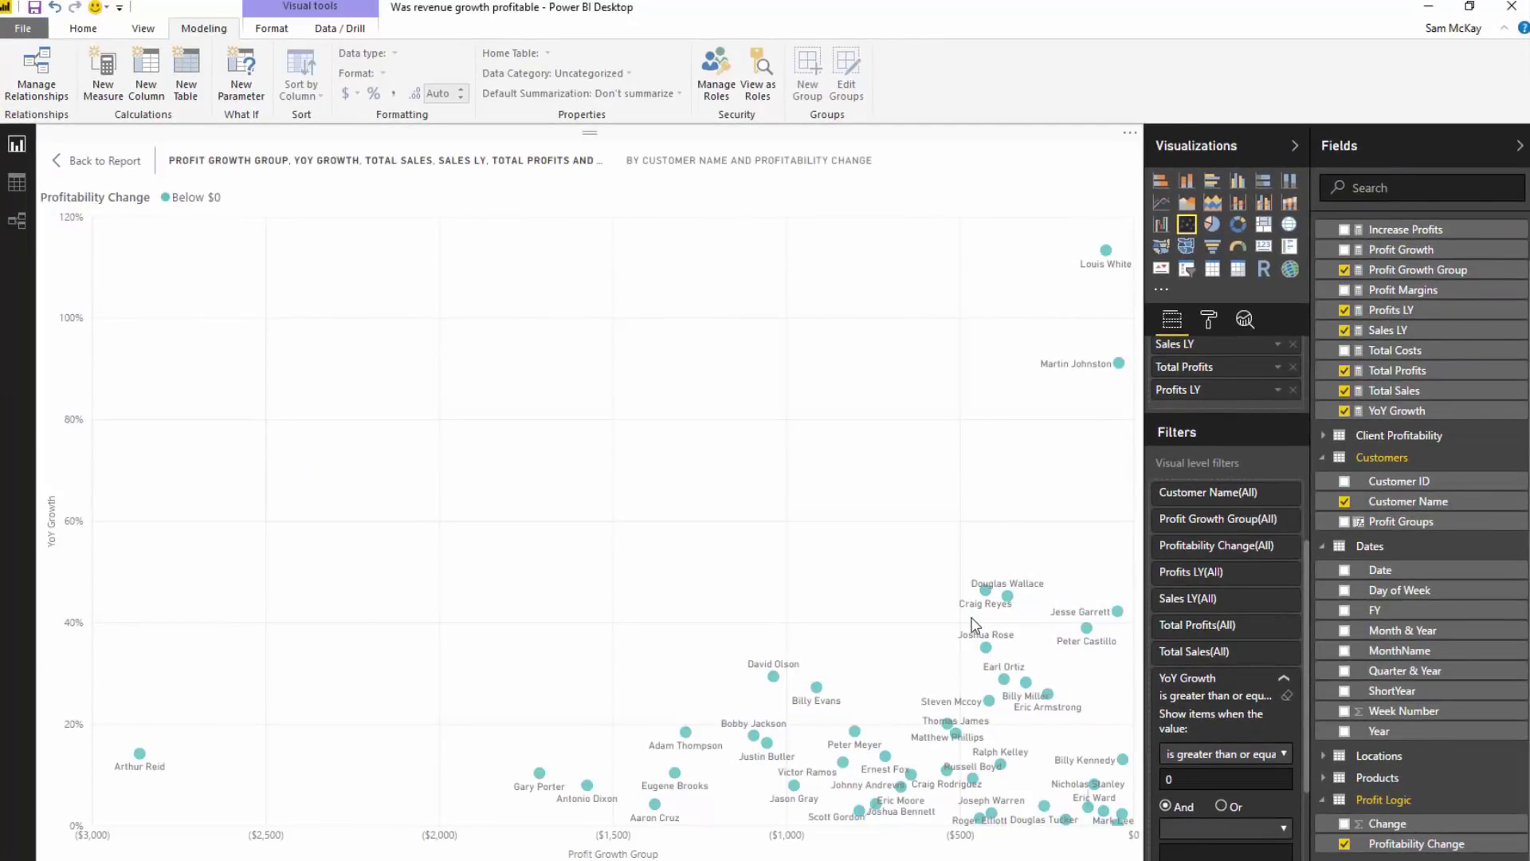
left_click(115, 163)
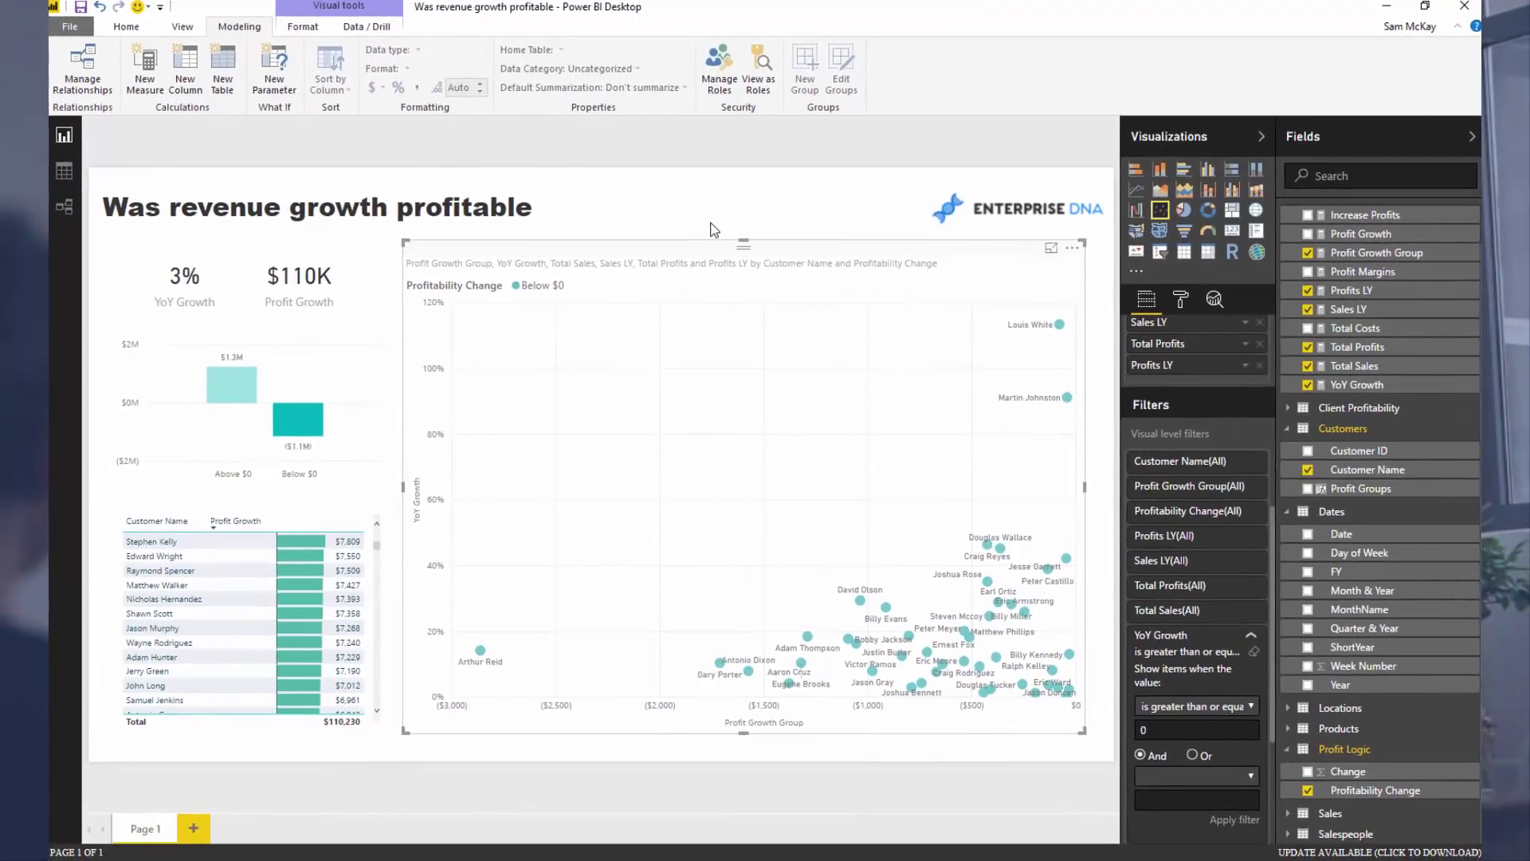
left_click(668, 224)
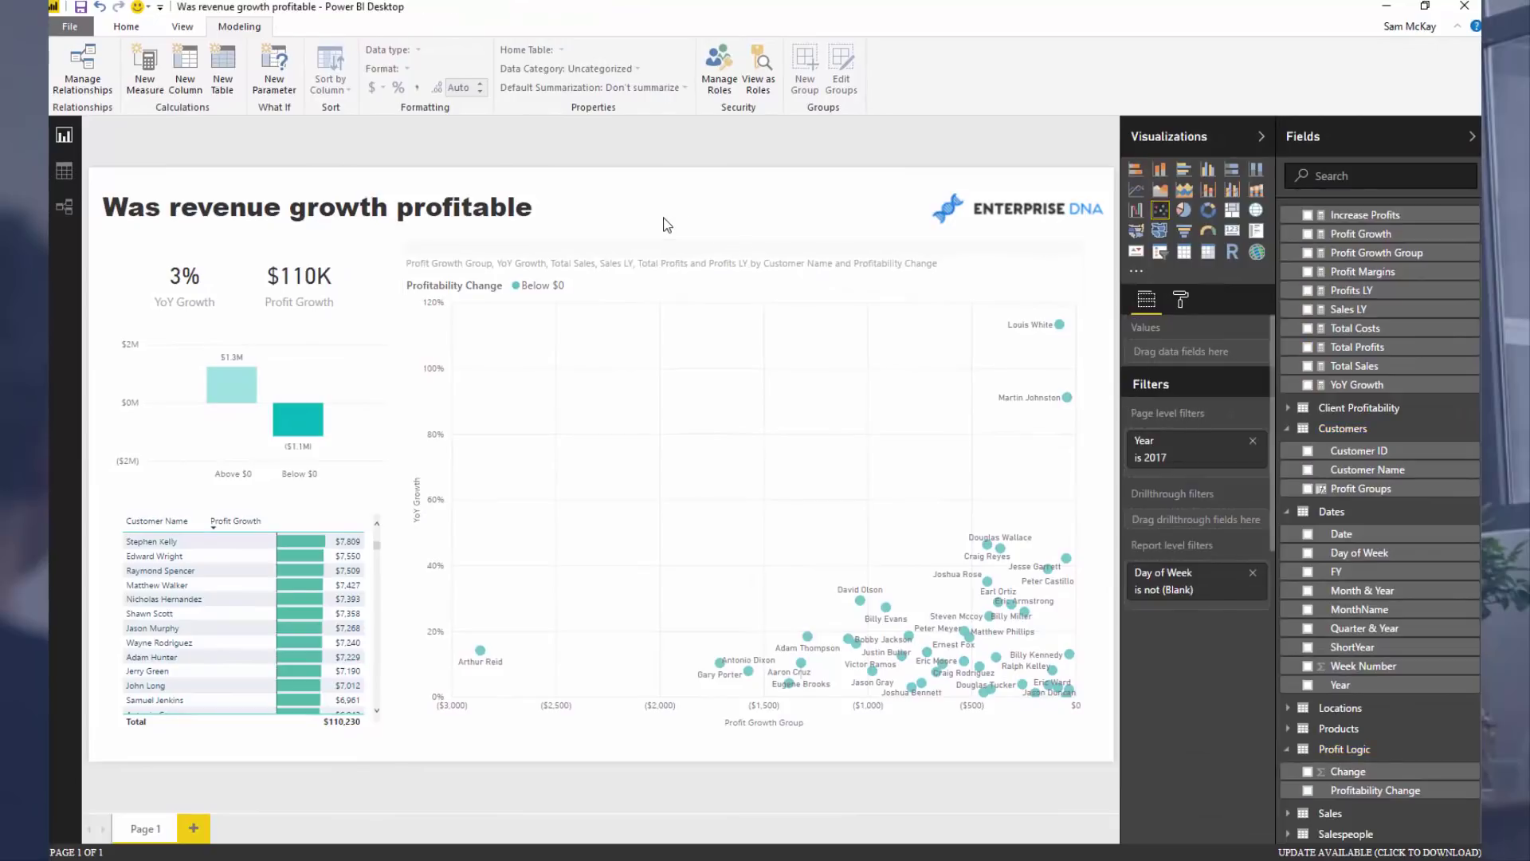